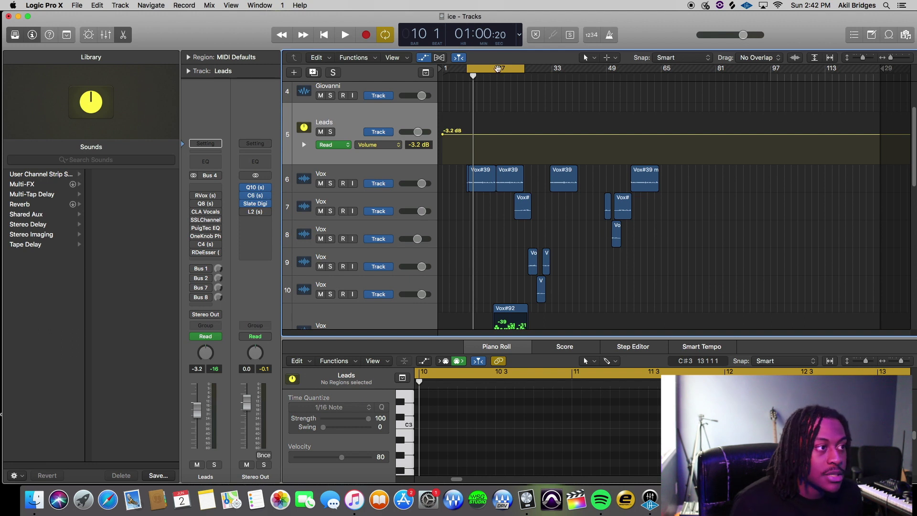
Play the looped section and look through the project's tracks down to the Televox Adlibs pan automation
{"action": "scroll", "coordinate": [473, 124], "scroll_direction": "up", "scroll_amount": 5}
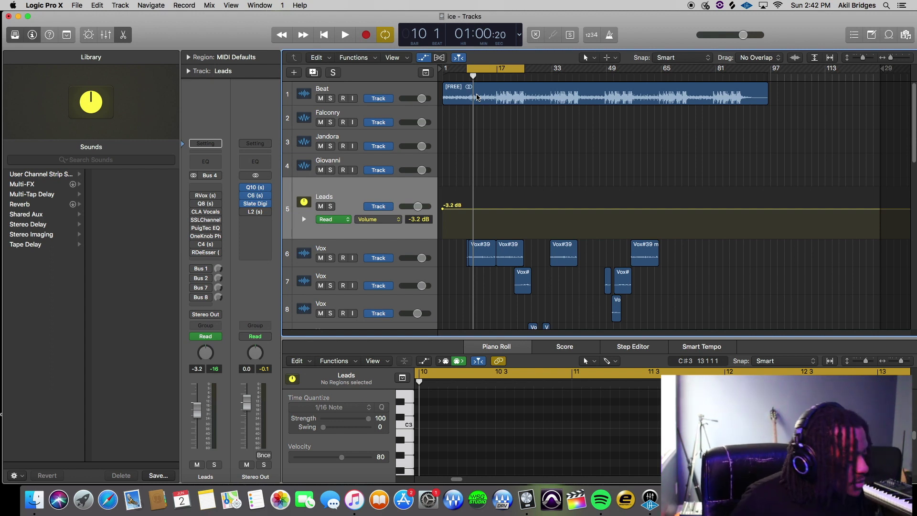
{"action": "key", "text": "space"}
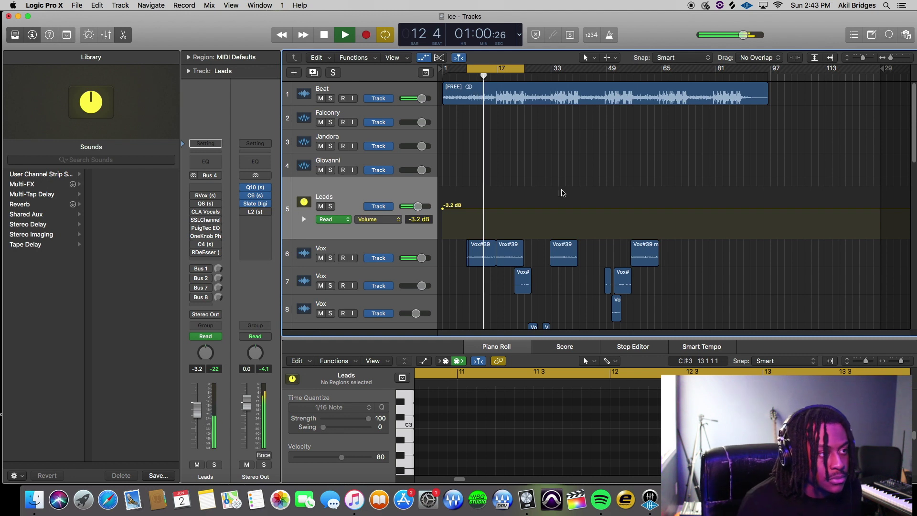
{"action": "scroll", "coordinate": [618, 194], "scroll_direction": "down", "scroll_amount": 10}
{"action": "scroll", "coordinate": [562, 199], "scroll_direction": "down", "scroll_amount": 6}
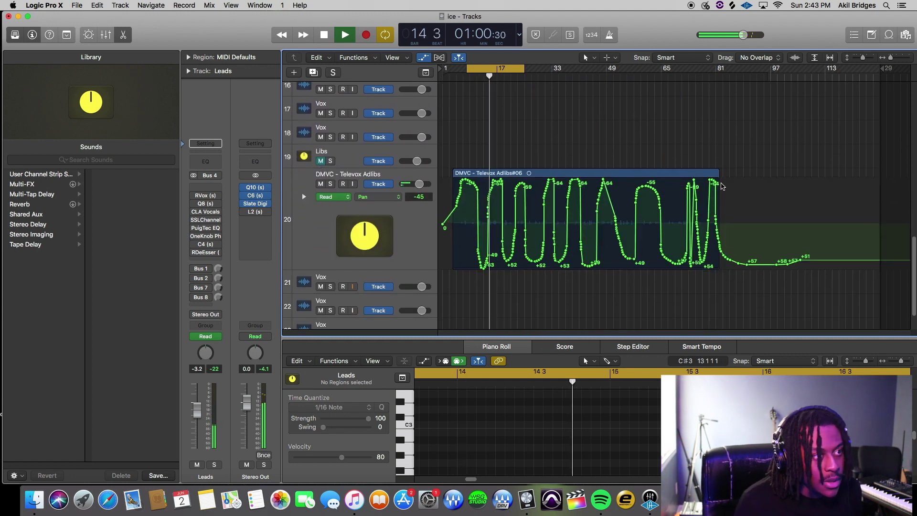
{"action": "key", "text": "space"}
{"action": "scroll", "coordinate": [473, 251], "scroll_direction": "up", "scroll_amount": 7}
{"action": "scroll", "coordinate": [473, 251], "scroll_direction": "up", "scroll_amount": 7}
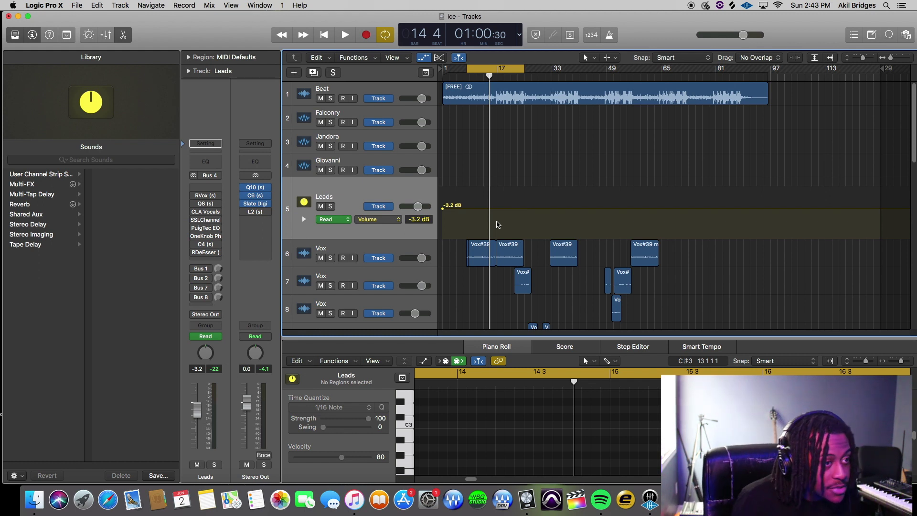
{"action": "scroll", "coordinate": [478, 215], "scroll_direction": "down", "scroll_amount": 1}
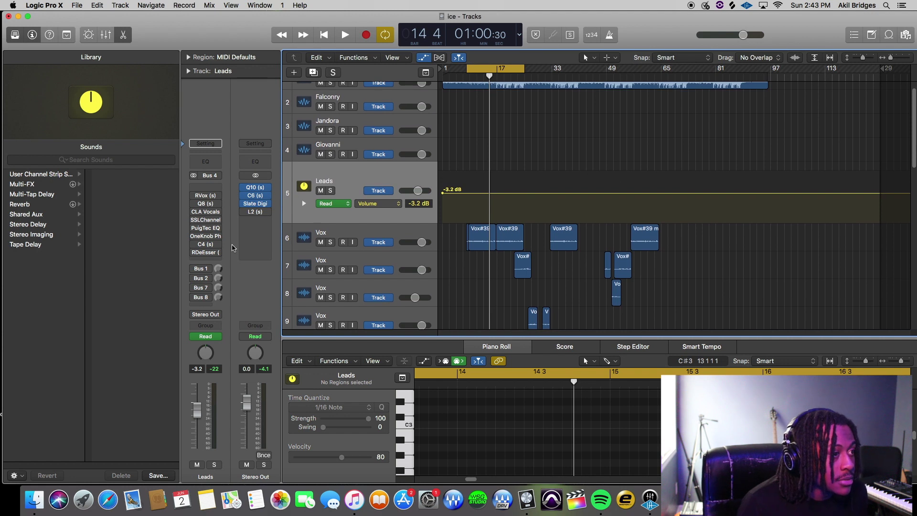
Enable the Bus 1 send on the Leads channel, checking the CLA-76 on its Par. comp bus and playing the mix
{"action": "left_click", "coordinate": [201, 272]}
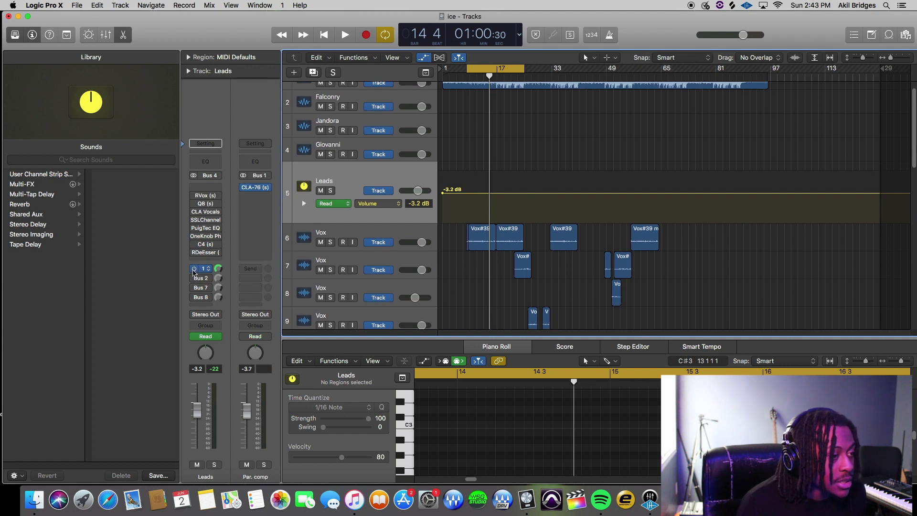
{"action": "left_click", "coordinate": [259, 190]}
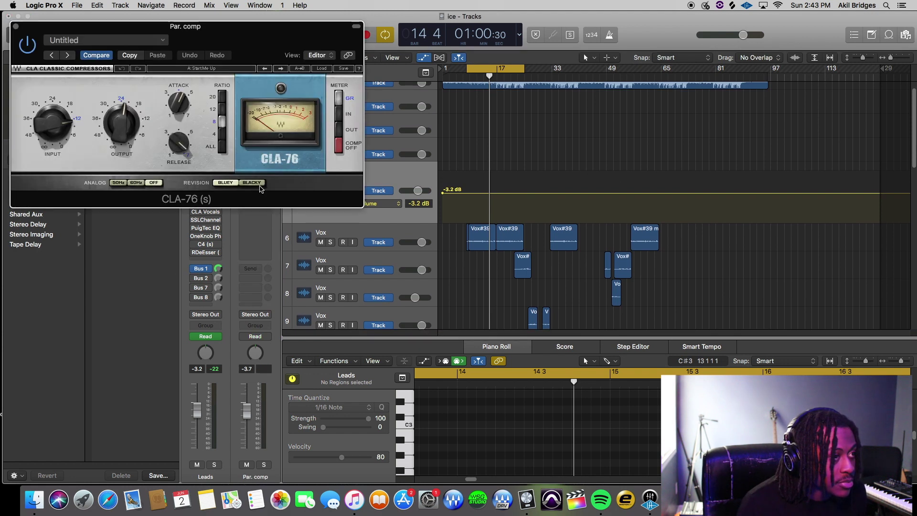
{"action": "left_click_drag", "start_coordinate": [267, 44], "coordinate": [709, 143]}
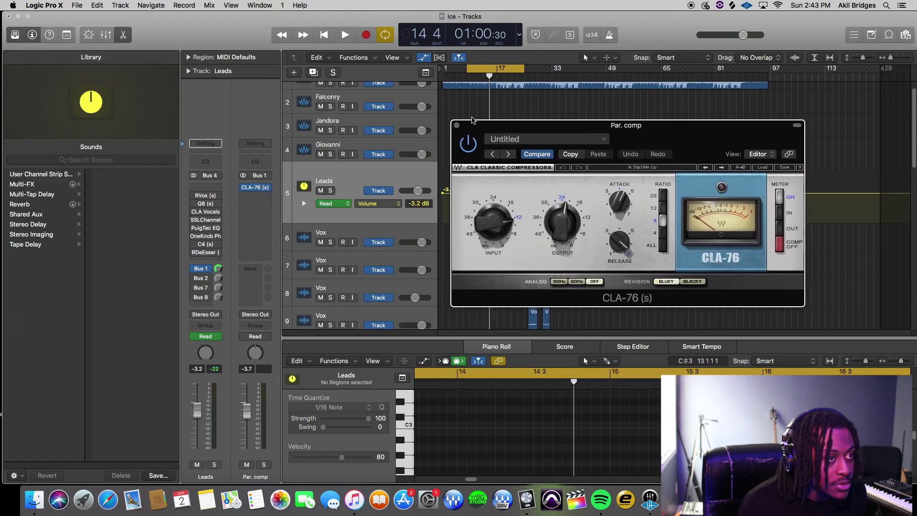
{"action": "left_click", "coordinate": [456, 125]}
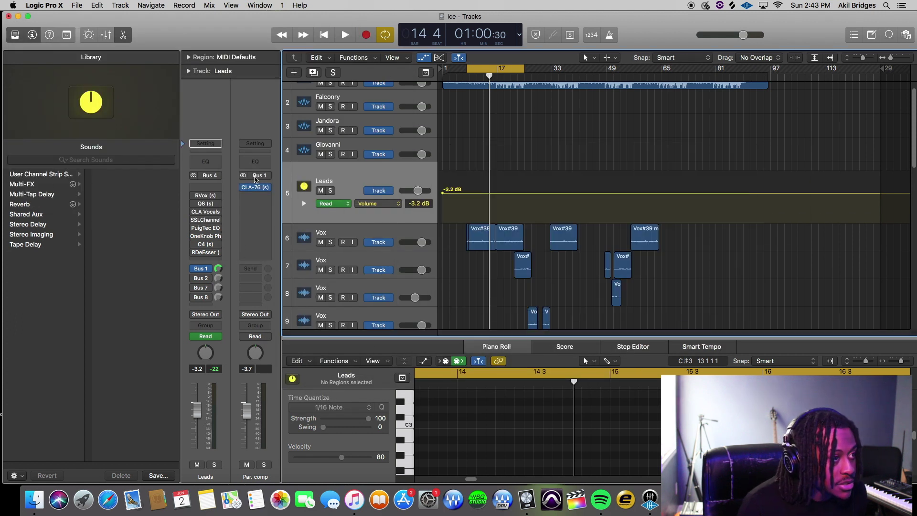
{"action": "left_click", "coordinate": [257, 191]}
{"action": "left_click_drag", "start_coordinate": [688, 148], "coordinate": [684, 128]}
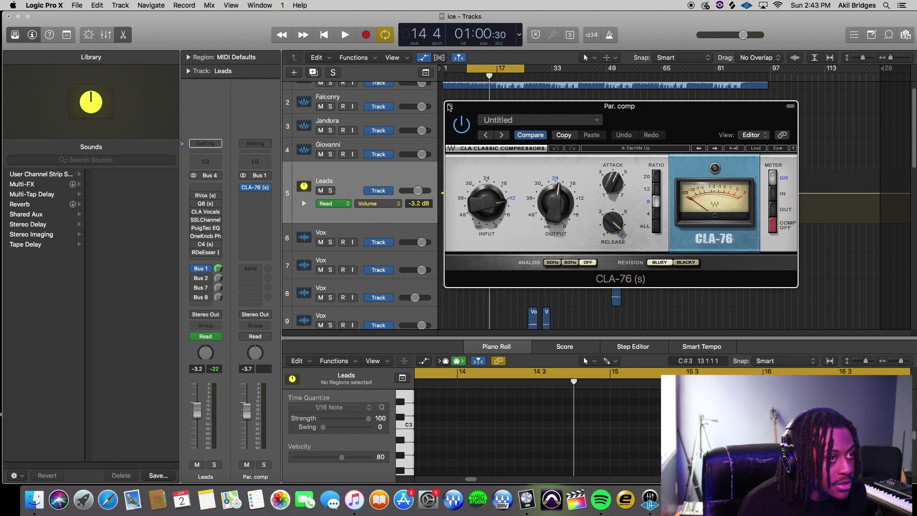
{"action": "left_click", "coordinate": [450, 107]}
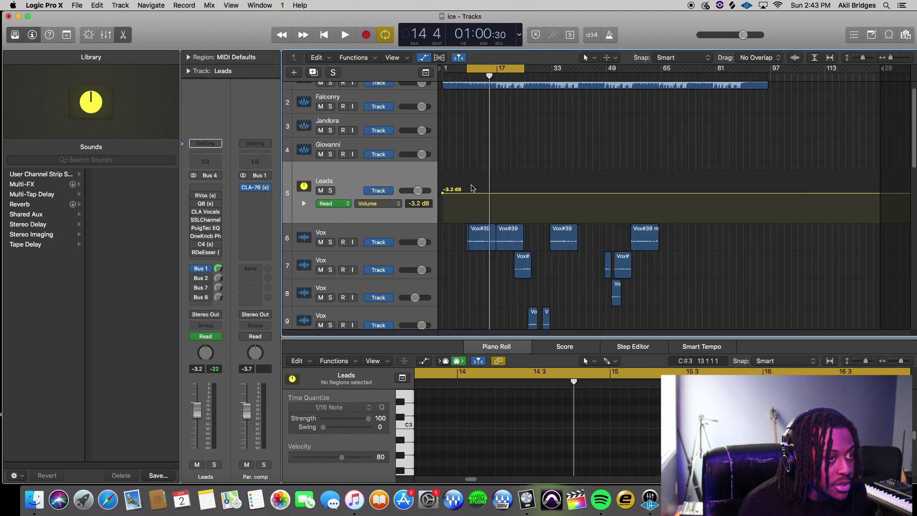
{"action": "key", "text": "space"}
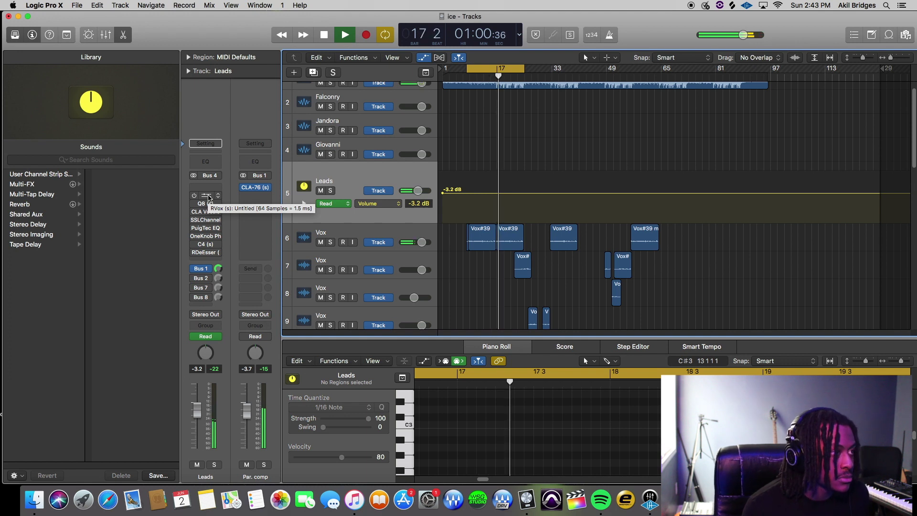
{"action": "key", "text": "space"}
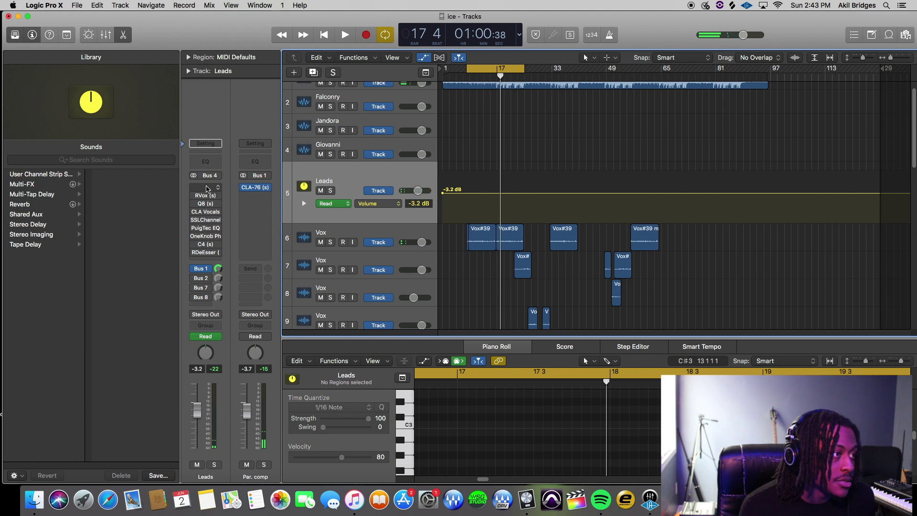
{"action": "left_click", "coordinate": [207, 188]}
{"action": "left_click", "coordinate": [164, 194]}
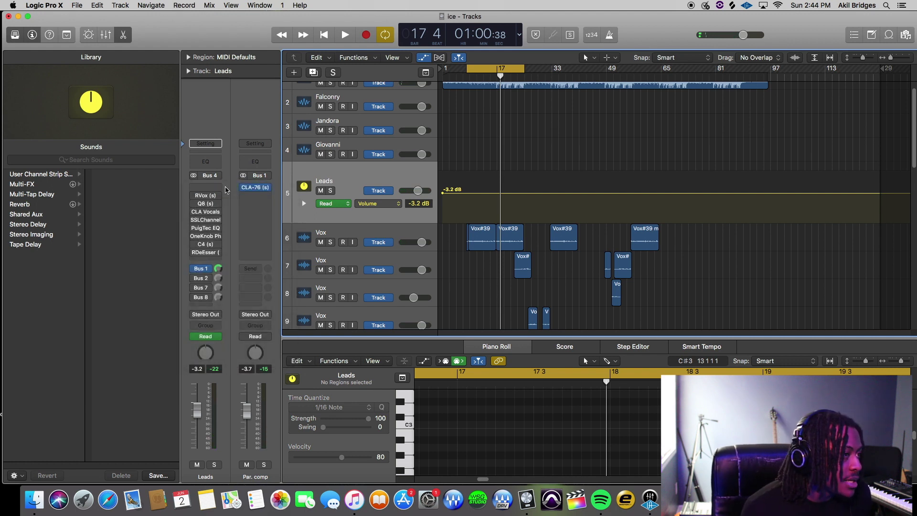
{"action": "left_click", "coordinate": [217, 189]}
{"action": "left_click", "coordinate": [229, 194]}
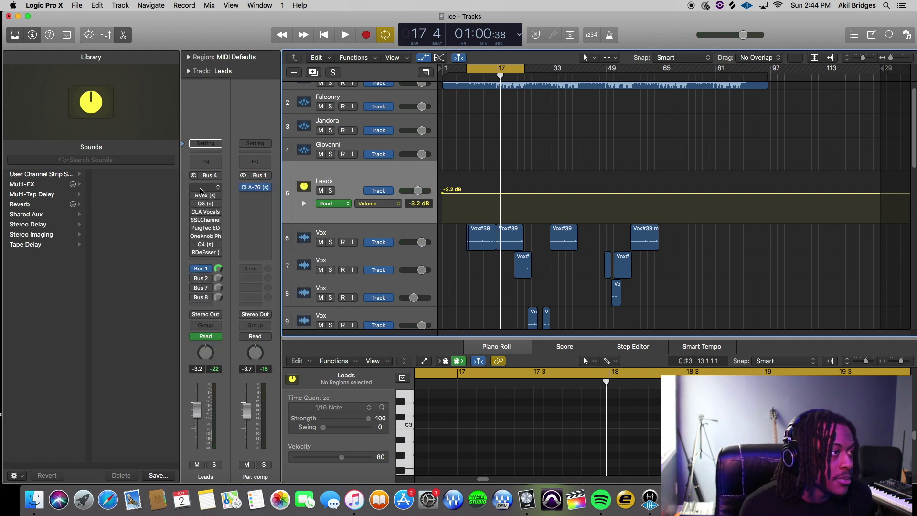
{"action": "left_click", "coordinate": [217, 188]}
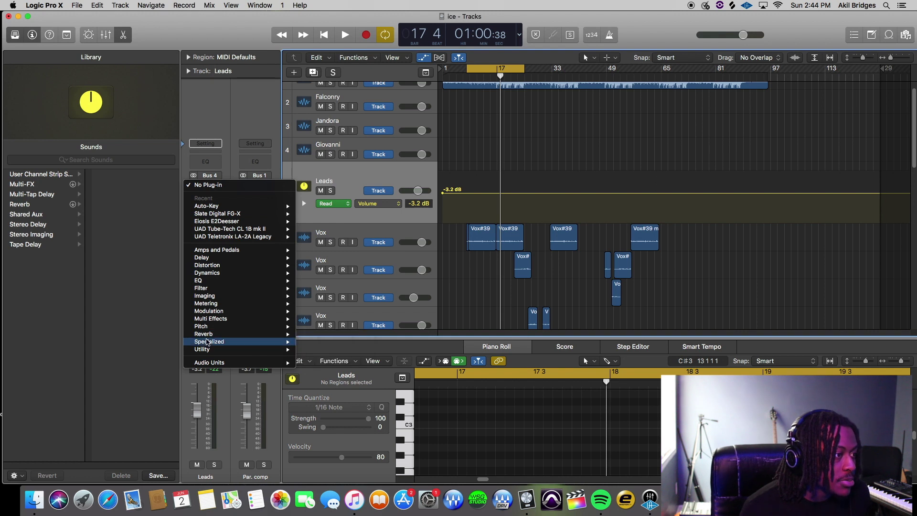
{"action": "left_click", "coordinate": [143, 290]}
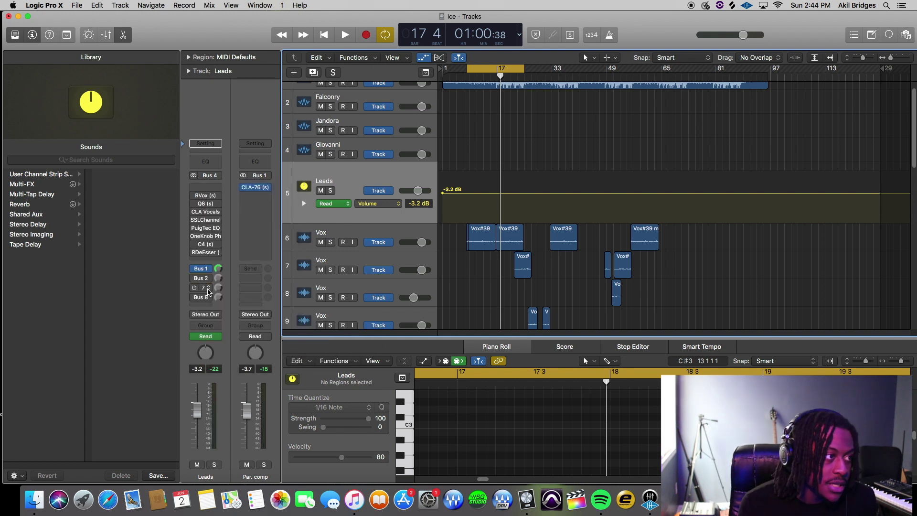
Insert the UAD Manley VOXBOX plug-in in the empty first effect slot of the Leads channel, ahead of RVox
{"action": "left_click", "coordinate": [210, 190]}
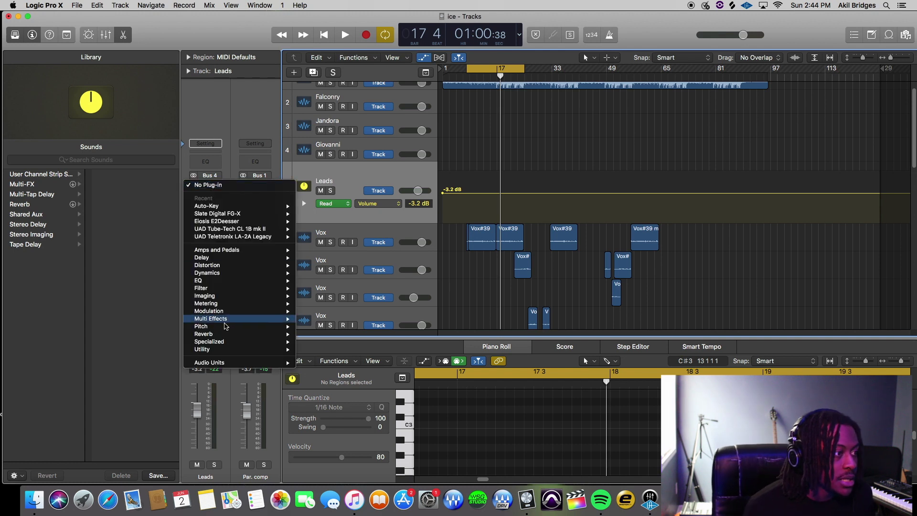
{"action": "mouse_move", "coordinate": [220, 363]}
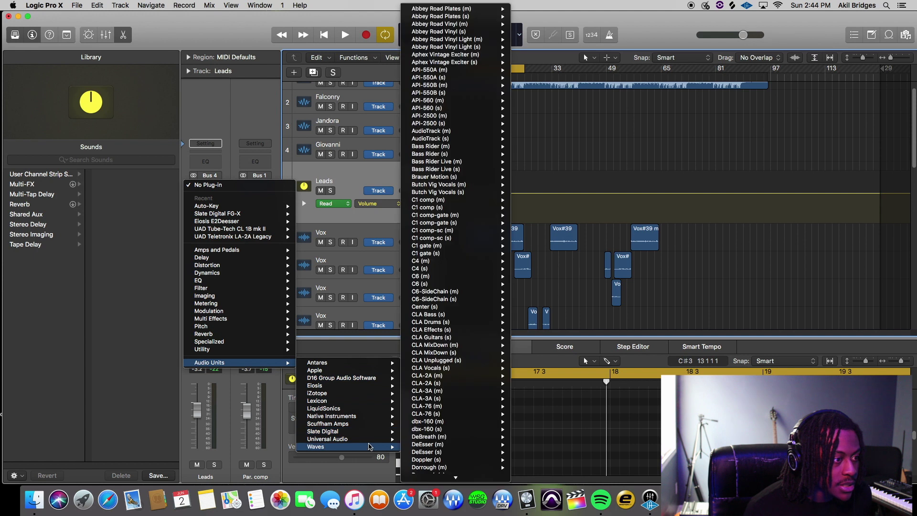
{"action": "mouse_move", "coordinate": [334, 439]}
{"action": "scroll", "coordinate": [463, 334], "scroll_direction": "down", "scroll_amount": 5}
{"action": "mouse_move", "coordinate": [472, 374]}
{"action": "scroll", "coordinate": [471, 375], "scroll_direction": "down", "scroll_amount": 5}
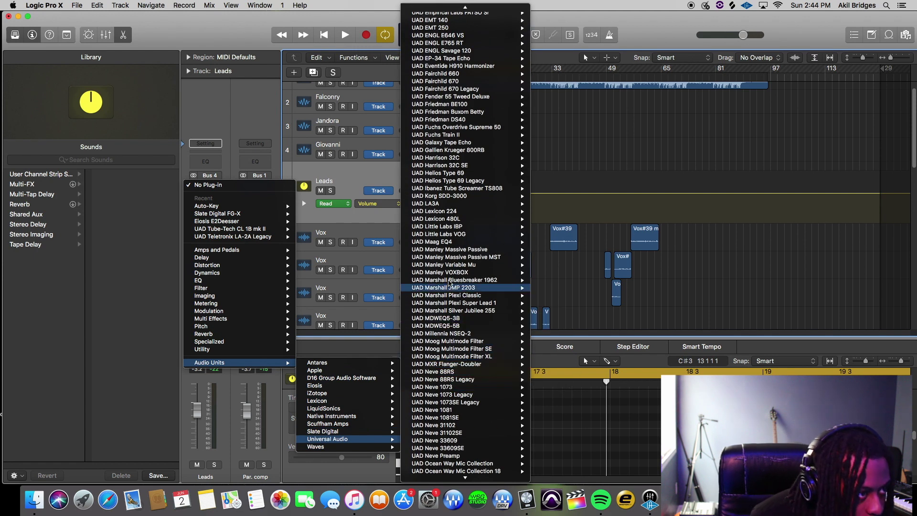
{"action": "mouse_move", "coordinate": [497, 272]}
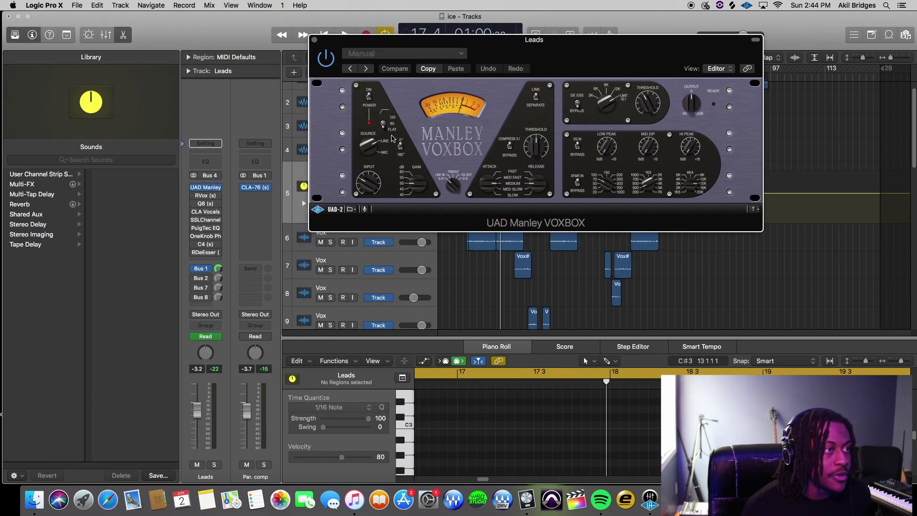
Solo the Leads track, play it from bar 11 and switch the VOXBOX source to Mic
{"action": "left_click_drag", "start_coordinate": [549, 40], "coordinate": [566, 300]}
{"action": "left_click", "coordinate": [477, 78]}
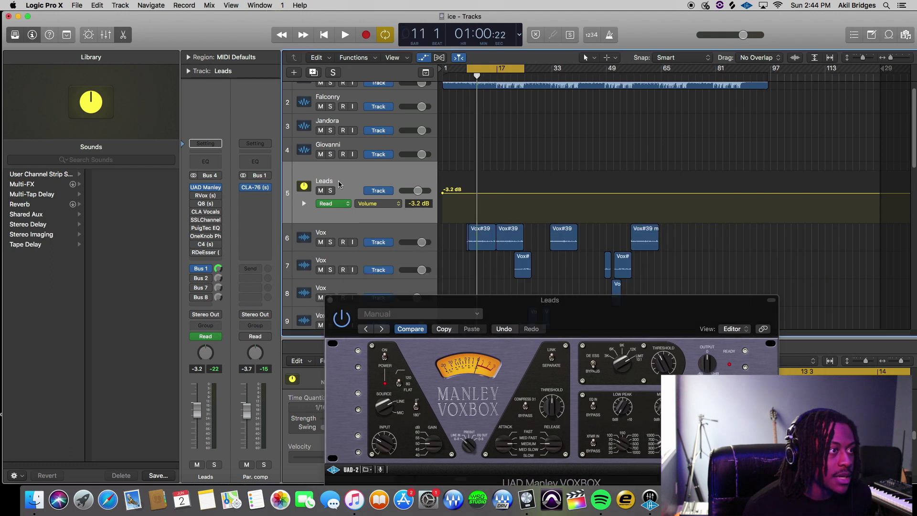
{"action": "left_click", "coordinate": [330, 192]}
{"action": "key", "text": "space"}
{"action": "left_click_drag", "start_coordinate": [687, 312], "coordinate": [687, 112]}
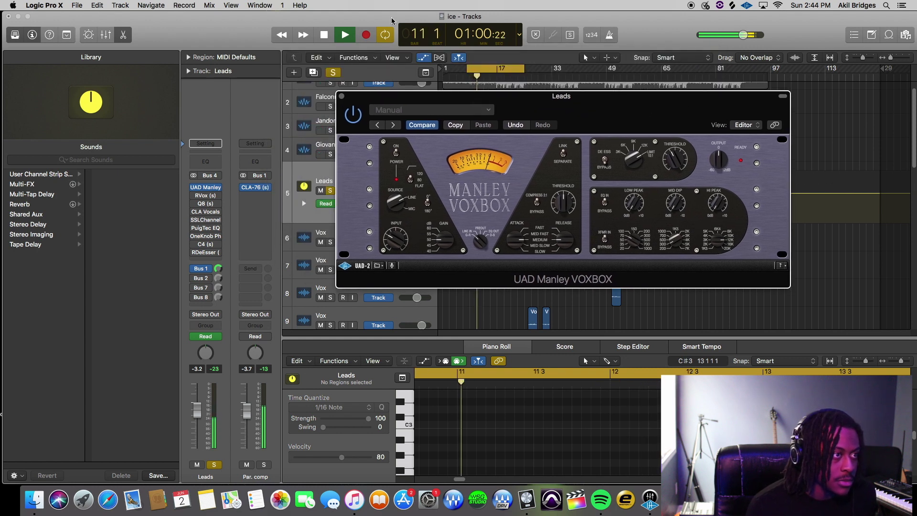
{"action": "key", "text": "space"}
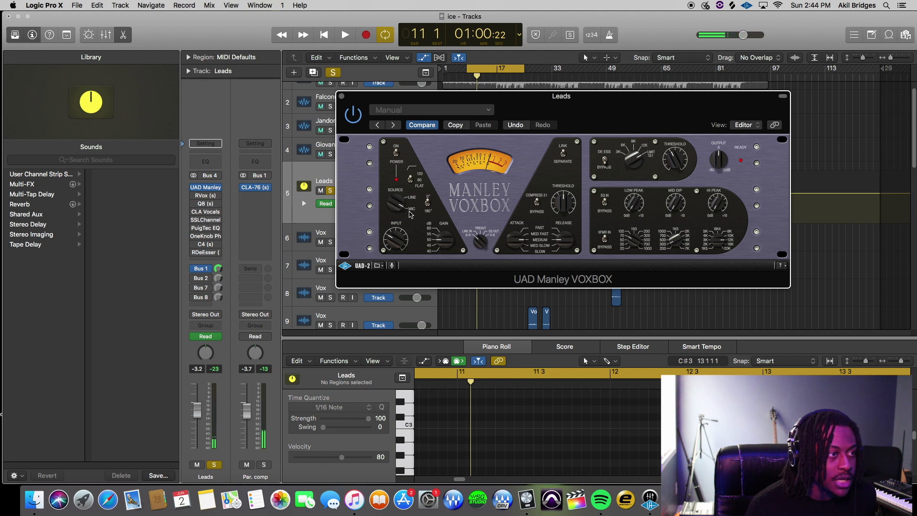
Adjust the VOXBOX input level during playback of the soloed Leads track
{"action": "key", "text": "space"}
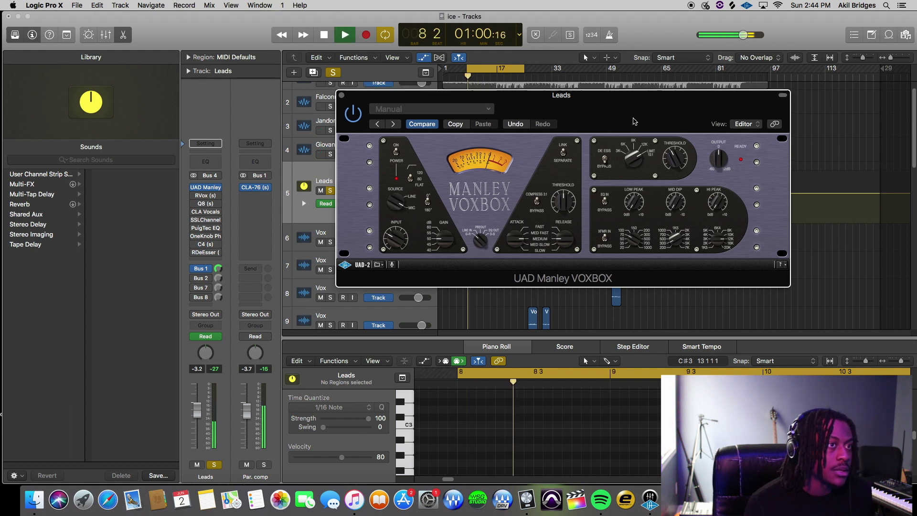
{"action": "left_click_drag", "start_coordinate": [634, 120], "coordinate": [704, 55]}
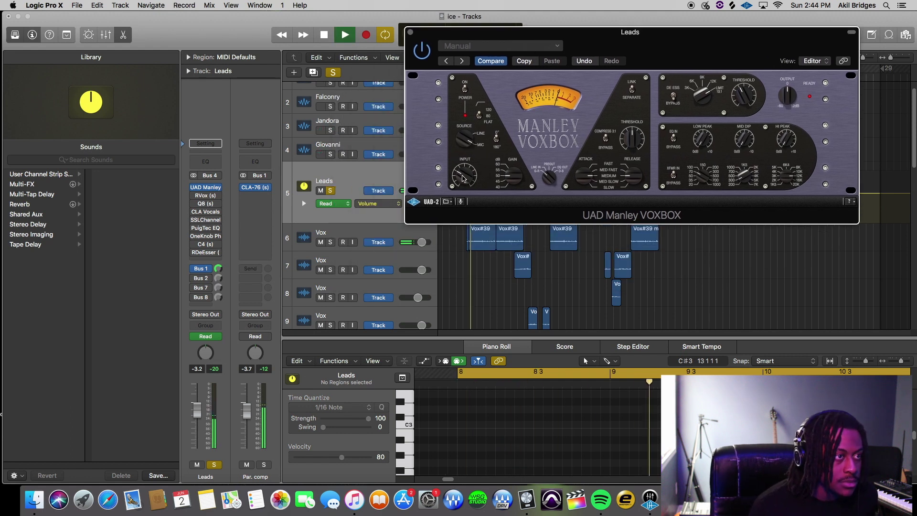
{"action": "left_click_drag", "start_coordinate": [462, 179], "coordinate": [462, 183]}
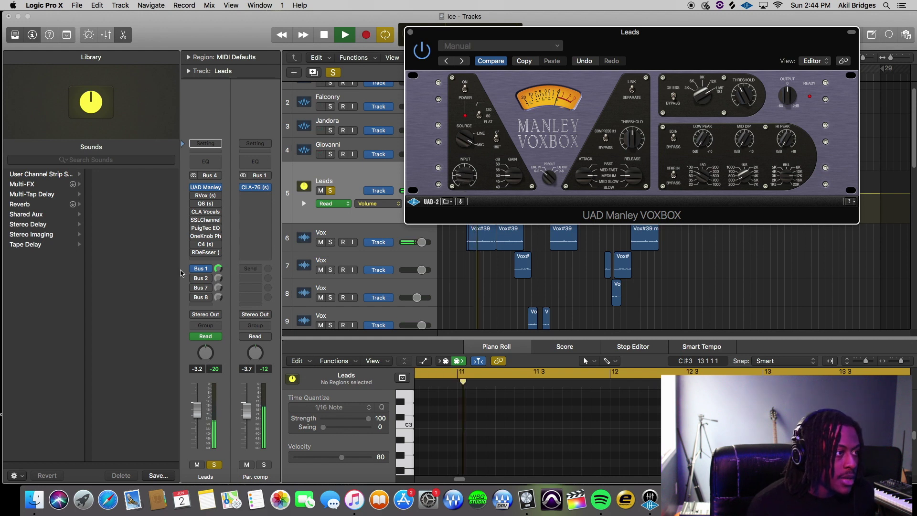
{"action": "key", "text": "space"}
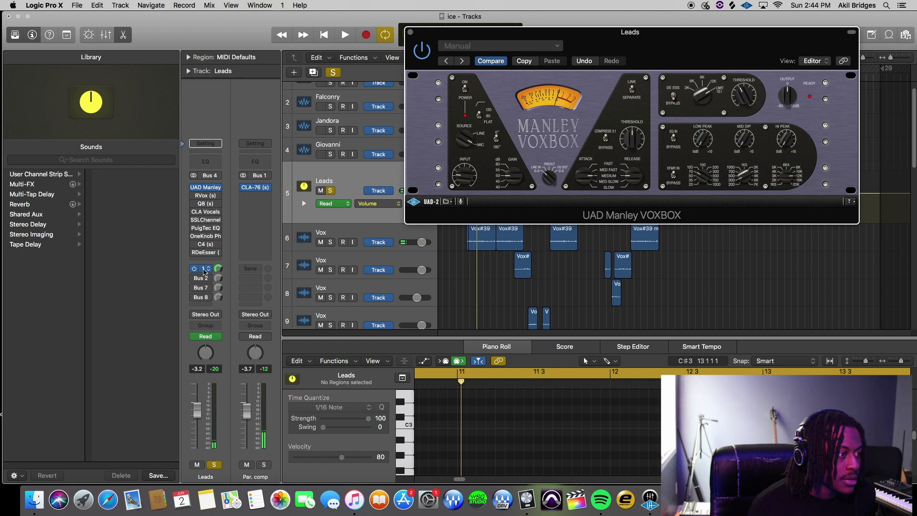
Lower the Par. comp channel's volume to -5.6 dB and fine-tune the VOXBOX input during playback
{"action": "left_click_drag", "start_coordinate": [247, 411], "coordinate": [246, 416]}
{"action": "key", "text": "space"}
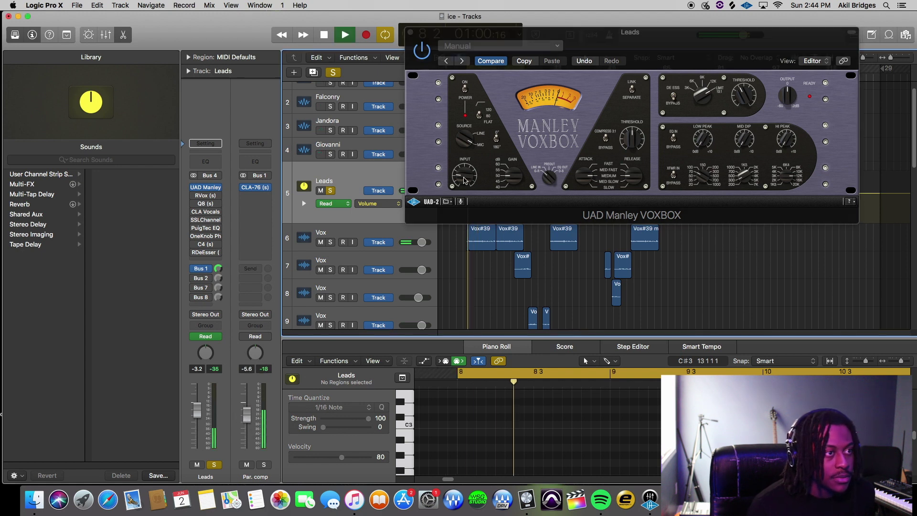
{"action": "left_click", "coordinate": [466, 179]}
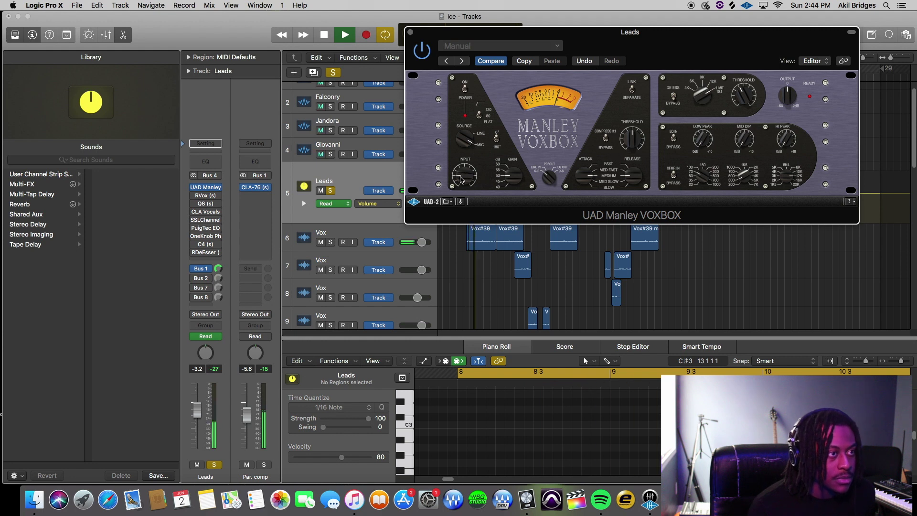
Unsolo the Leads track and listen to its VOXBOX sound within the full mix
{"action": "key", "text": "s"}
{"action": "left_click_drag", "start_coordinate": [697, 54], "coordinate": [706, 50]}
{"action": "key", "text": "space"}
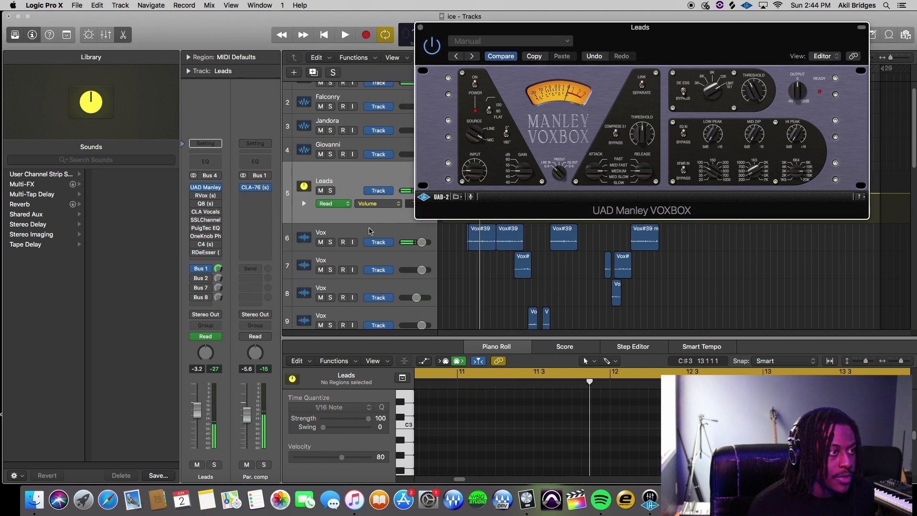
Open Auto-Tune EFX 3 on the first Vox track, place it beside the VOXBOX window and set the playhead to bar 11
{"action": "left_click", "coordinate": [363, 226]}
{"action": "left_click_drag", "start_coordinate": [621, 27], "coordinate": [738, 123]}
{"action": "left_click", "coordinate": [206, 203]}
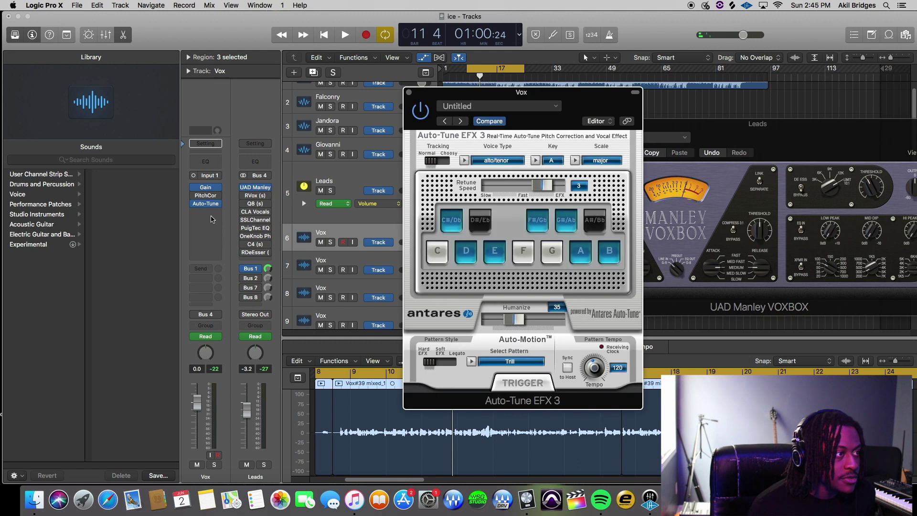
{"action": "left_click_drag", "start_coordinate": [518, 90], "coordinate": [270, 322]}
{"action": "left_click_drag", "start_coordinate": [344, 322], "coordinate": [379, 120]}
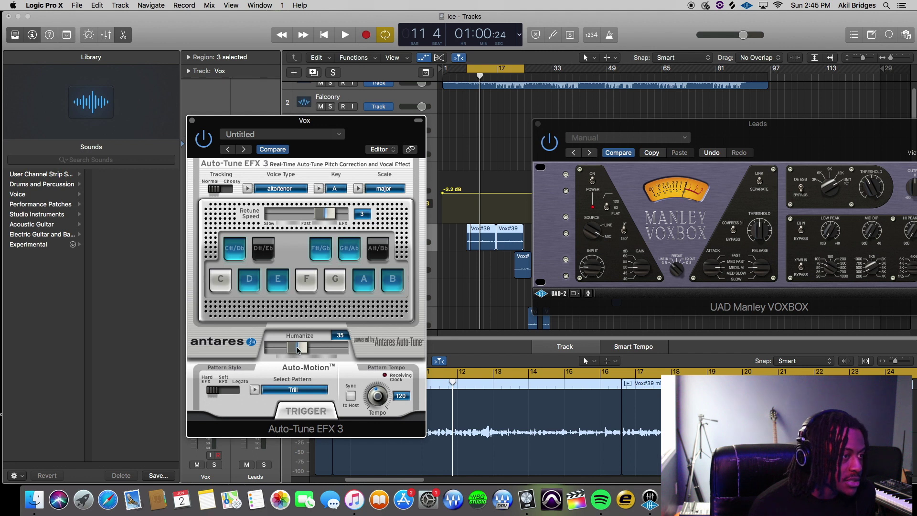
{"action": "left_click_drag", "start_coordinate": [814, 131], "coordinate": [775, 139]}
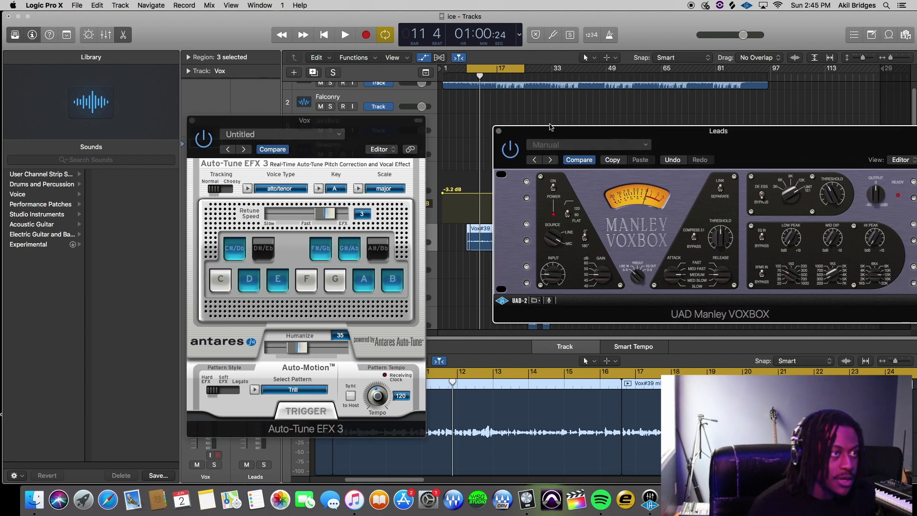
{"action": "left_click", "coordinate": [477, 79]}
{"action": "left_click_drag", "start_coordinate": [394, 131], "coordinate": [375, 63]}
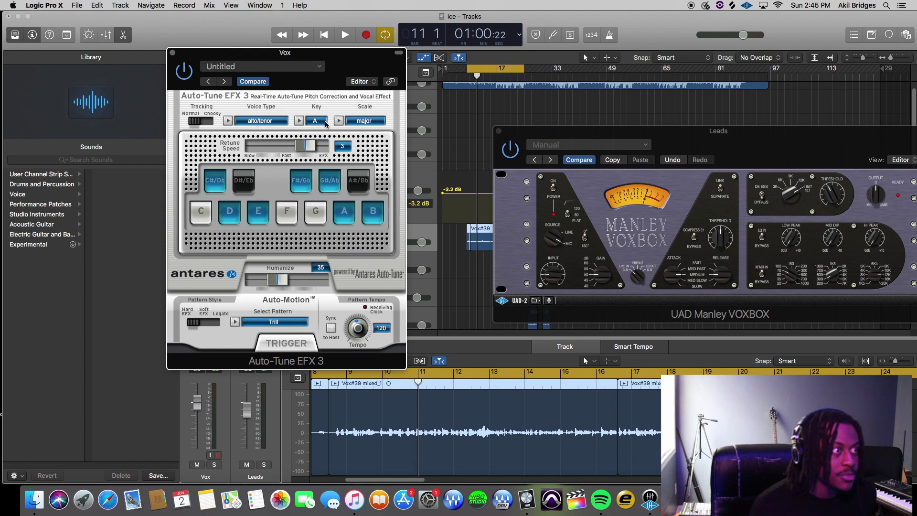
Check the available Key options in the Vox track's Auto-Tune EFX 3 plug-in without changing the key
{"action": "left_click", "coordinate": [305, 121]}
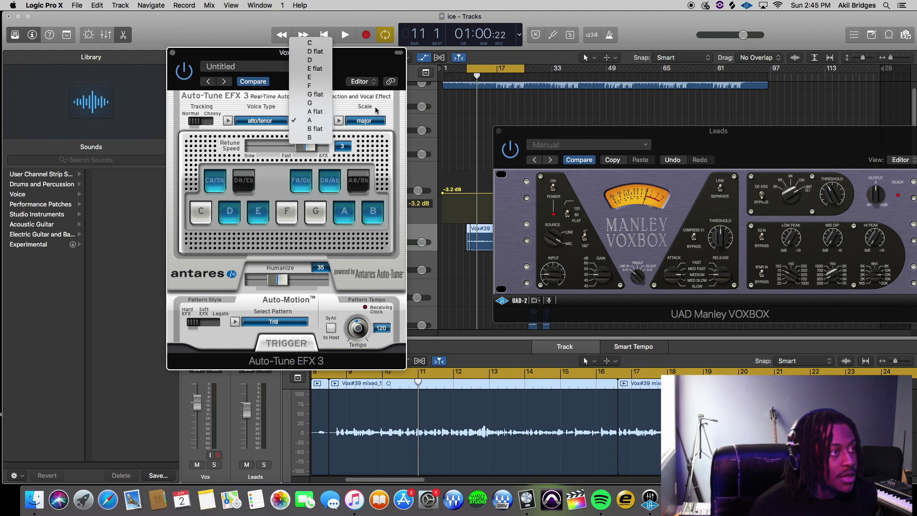
{"action": "left_click", "coordinate": [378, 111]}
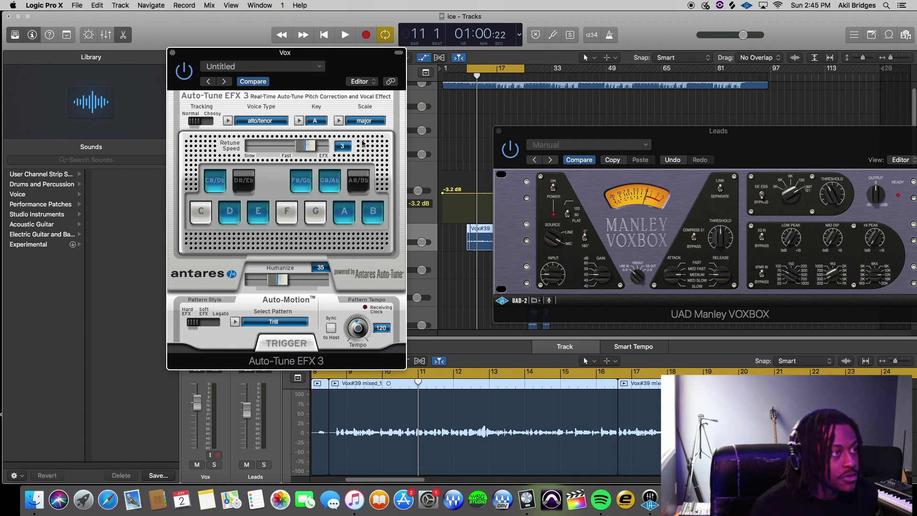
{"action": "left_click", "coordinate": [306, 122]}
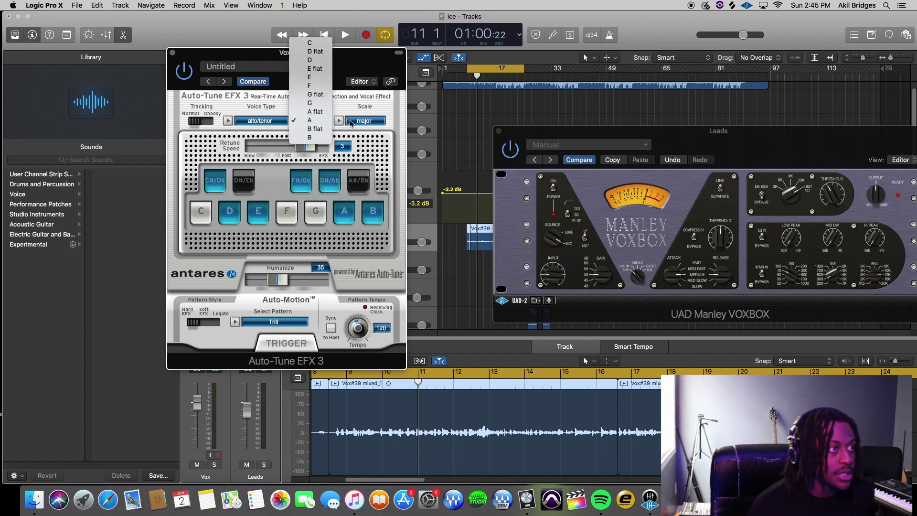
{"action": "left_click", "coordinate": [376, 108]}
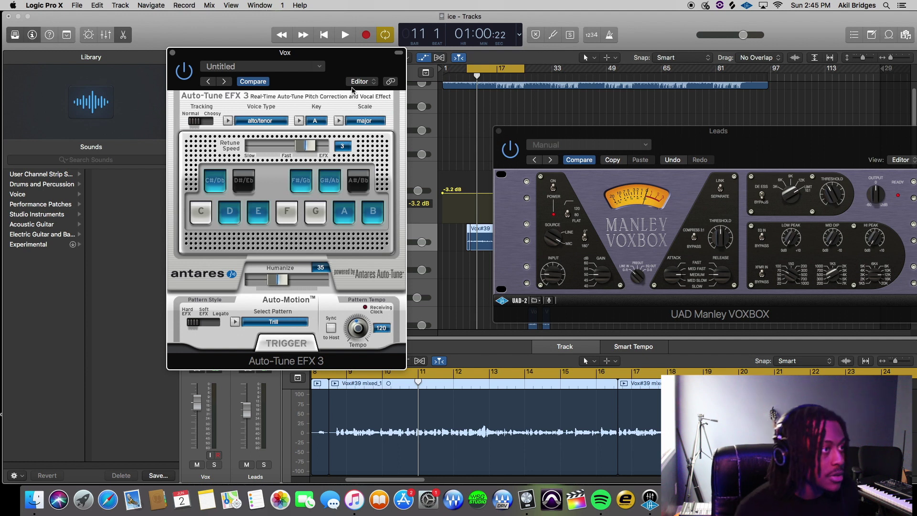
Show the channel strip inspector and close the Auto-Tune EFX 3 and UAD Manley VOXBOX windows
{"action": "key", "text": "i"}
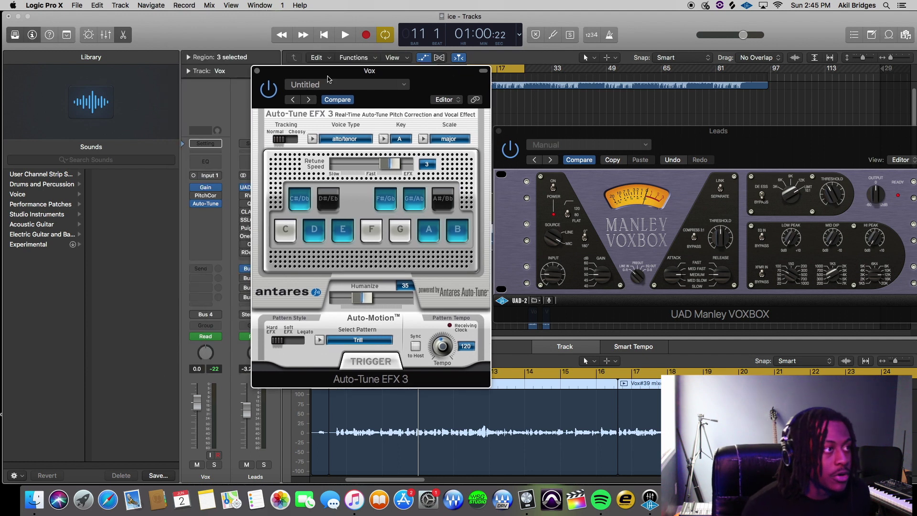
{"action": "left_click", "coordinate": [258, 71]}
{"action": "left_click_drag", "start_coordinate": [522, 144], "coordinate": [342, 125]}
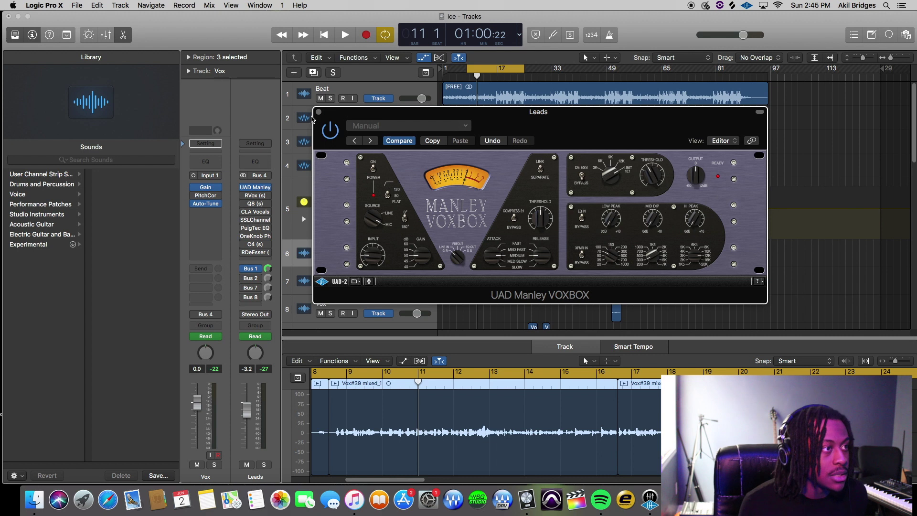
{"action": "left_click", "coordinate": [319, 112]}
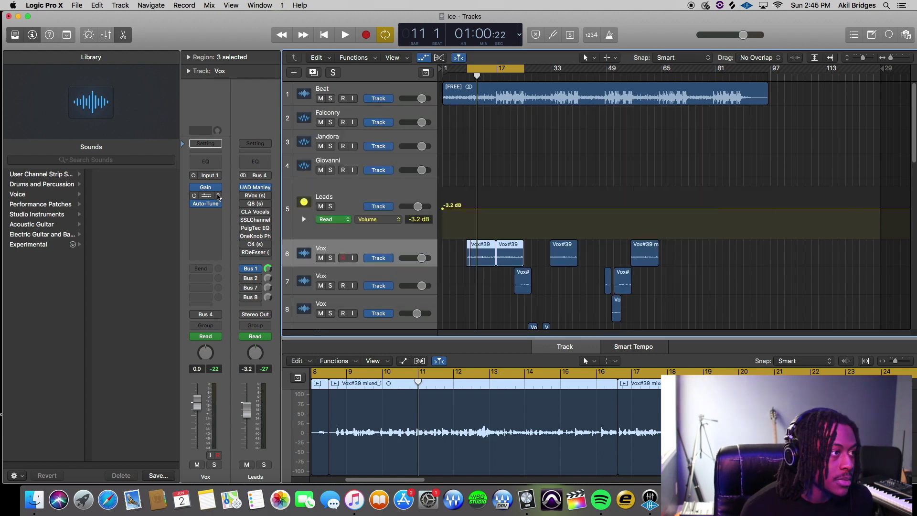
Reopen the UAD Manley VOXBOX on the Leads channel and listen to the mix from bar 11
{"action": "left_click", "coordinate": [256, 188]}
{"action": "left_click_drag", "start_coordinate": [641, 119], "coordinate": [788, 45]}
{"action": "key", "text": "space"}
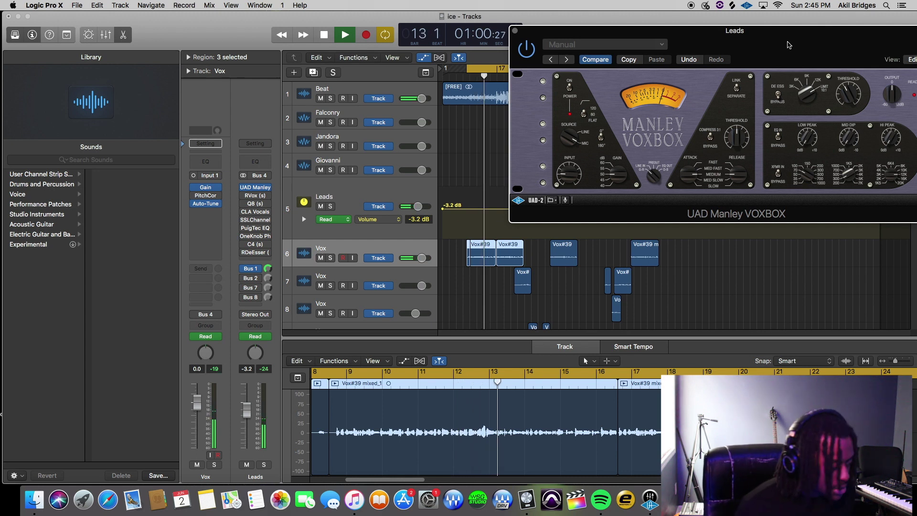
{"action": "left_click_drag", "start_coordinate": [789, 45], "coordinate": [702, 109]}
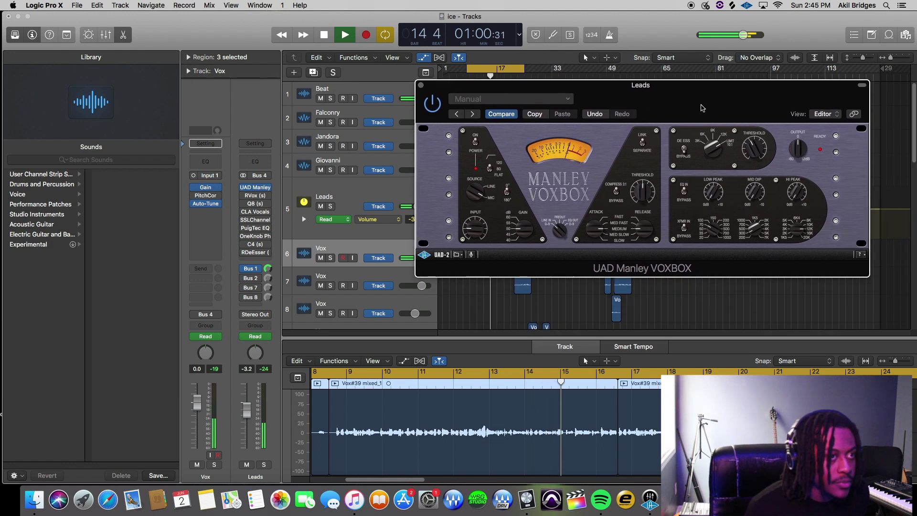
{"action": "key", "text": "space"}
Set a faster release and adjust the threshold in the VOXBOX compressor section
{"action": "left_click_drag", "start_coordinate": [726, 113], "coordinate": [528, 97]}
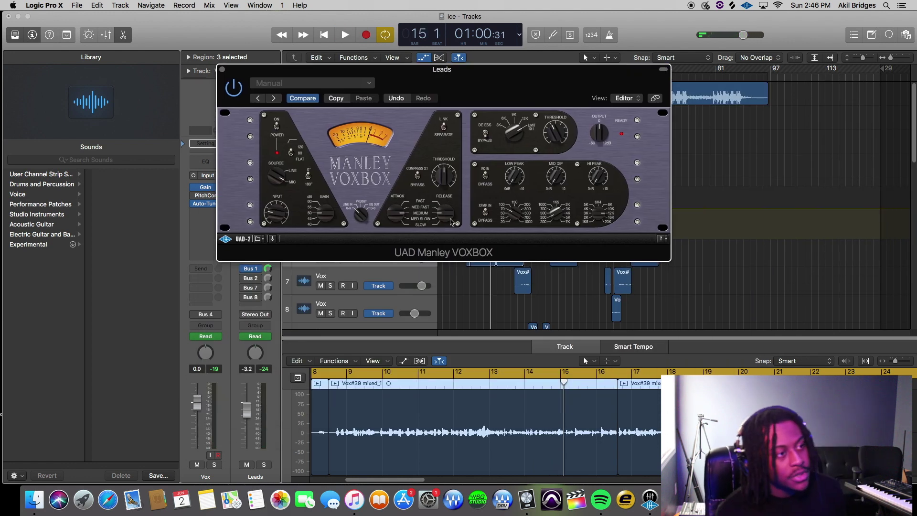
{"action": "left_click_drag", "start_coordinate": [454, 186], "coordinate": [508, 176]}
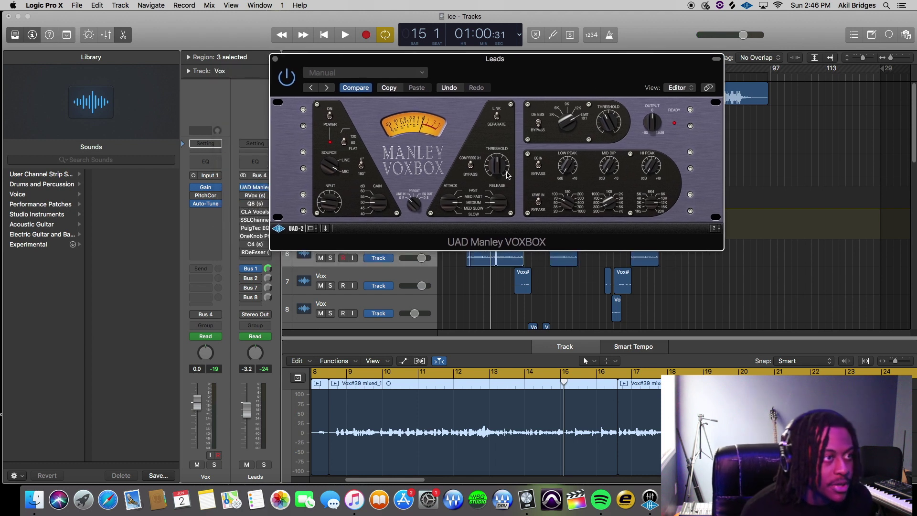
{"action": "left_click_drag", "start_coordinate": [571, 80], "coordinate": [629, 111]}
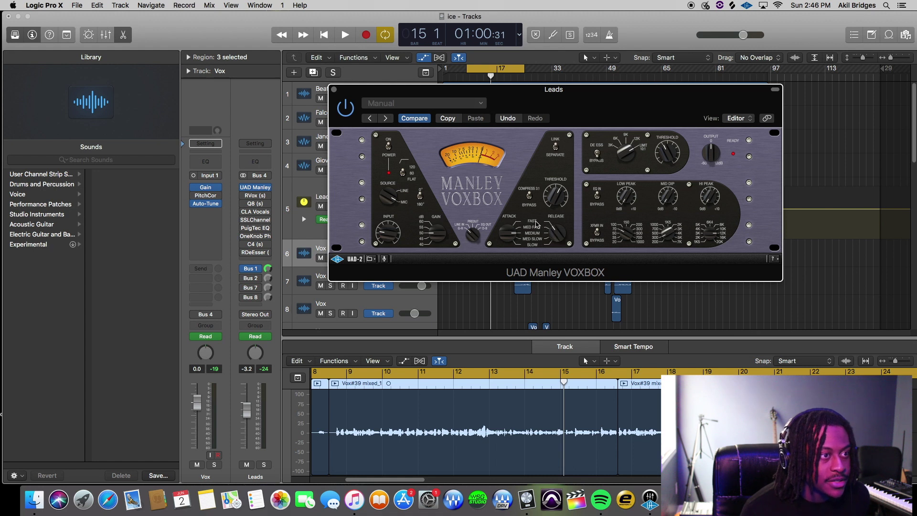
Return the playhead to about bar 9 and play the full mix with the VOXBOX in view
{"action": "left_click_drag", "start_coordinate": [648, 112], "coordinate": [649, 342]}
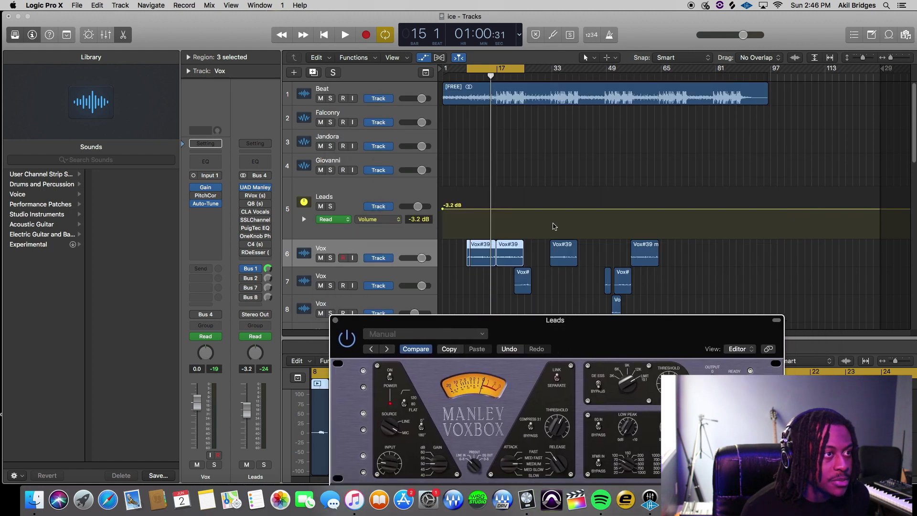
{"action": "left_click", "coordinate": [477, 75]}
{"action": "left_click_drag", "start_coordinate": [476, 76], "coordinate": [470, 77]}
{"action": "left_click_drag", "start_coordinate": [628, 315], "coordinate": [679, 141]}
{"action": "key", "text": "space"}
{"action": "left_click_drag", "start_coordinate": [630, 169], "coordinate": [378, 116]}
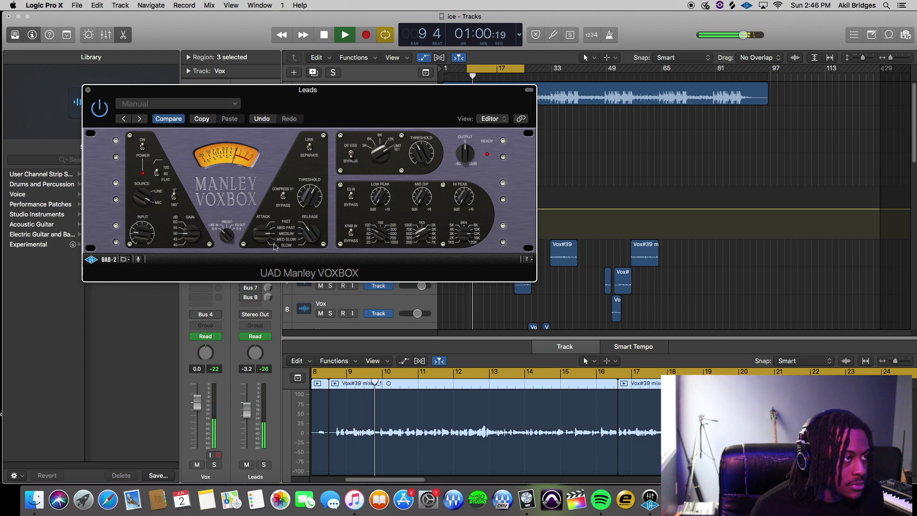
Solo the Leads track and set a faster VOXBOX compressor attack during playback
{"action": "left_click_drag", "start_coordinate": [393, 106], "coordinate": [596, 168]}
{"action": "key", "text": "s"}
{"action": "left_click", "coordinate": [491, 300]}
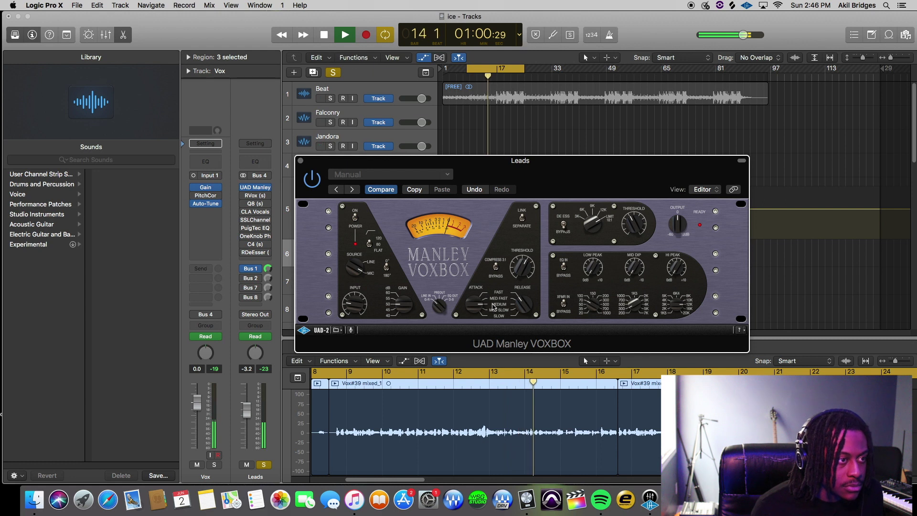
{"action": "left_click_drag", "start_coordinate": [578, 160], "coordinate": [539, 144]}
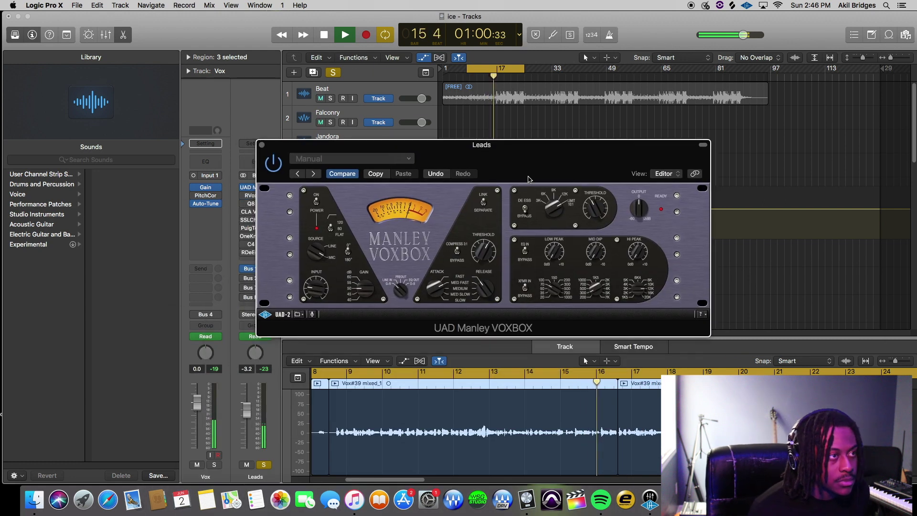
Clear the solo, listen to the compressed lead vocal in the full mix and stop playback
{"action": "left_click", "coordinate": [333, 73]}
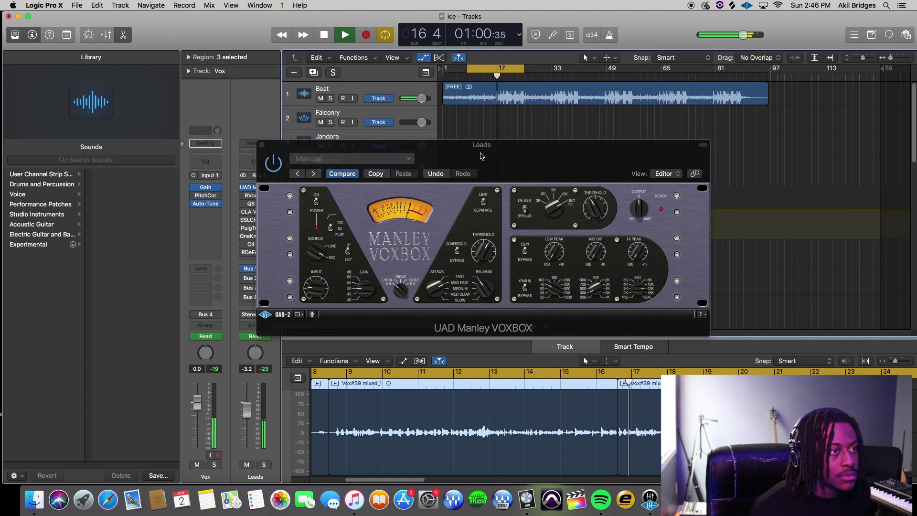
{"action": "left_click_drag", "start_coordinate": [481, 155], "coordinate": [480, 128]}
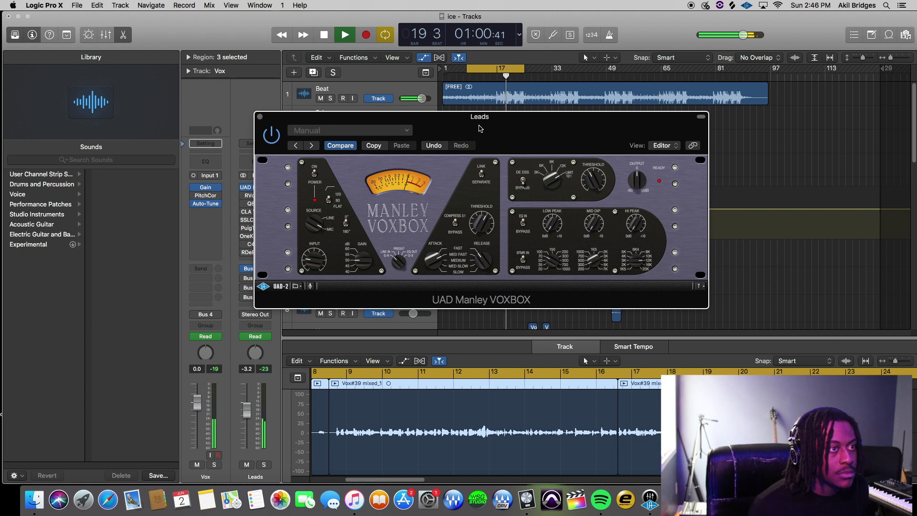
{"action": "key", "text": "space"}
Replay the full mix from about bar 8 to judge the VOXBOX input and compression on the lead vocal
{"action": "left_click_drag", "start_coordinate": [544, 137], "coordinate": [509, 141]}
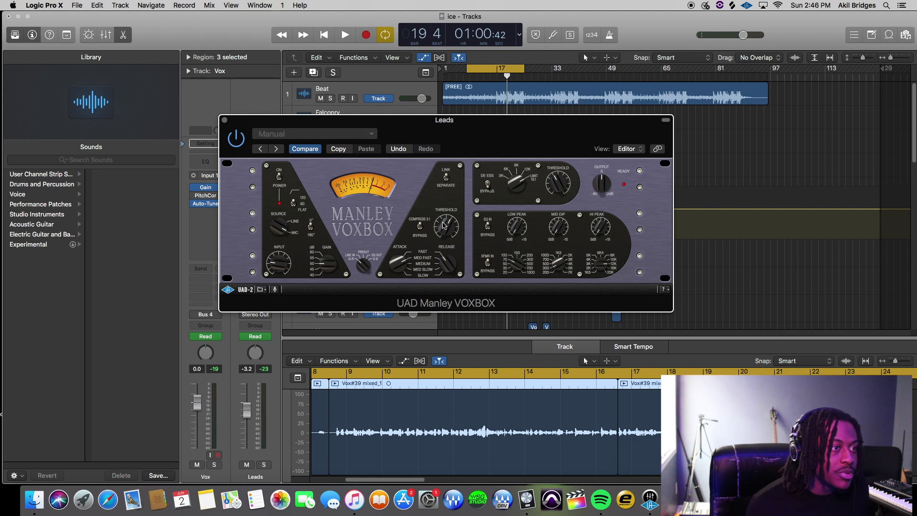
{"action": "left_click_drag", "start_coordinate": [443, 120], "coordinate": [455, 243]}
{"action": "key", "text": "space"}
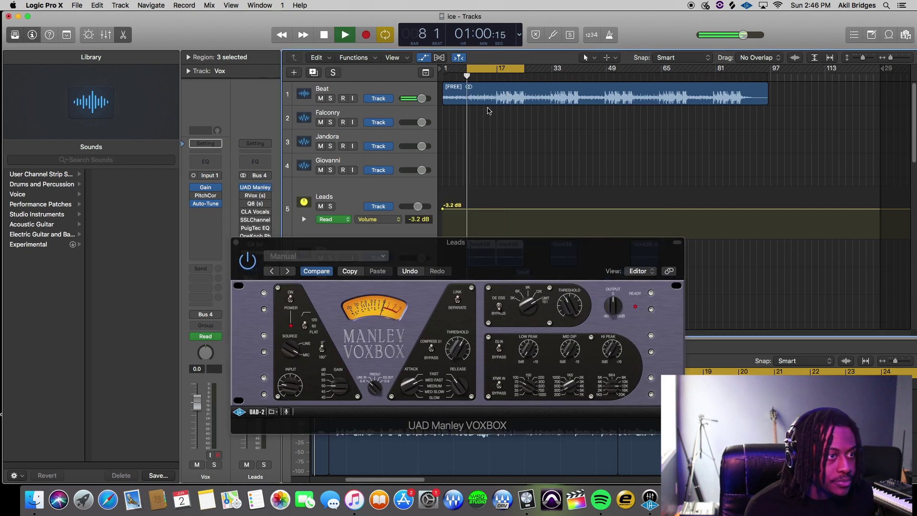
{"action": "left_click_drag", "start_coordinate": [536, 264], "coordinate": [462, 148]}
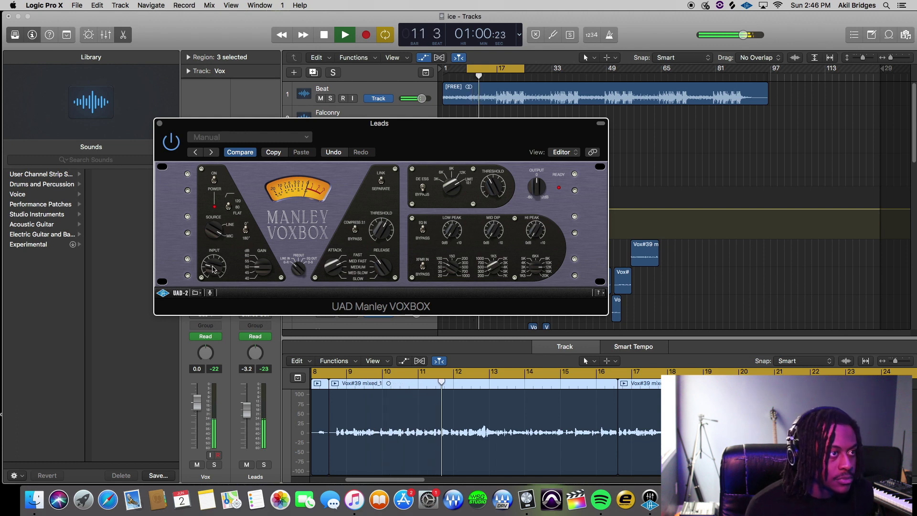
{"action": "left_click_drag", "start_coordinate": [502, 143], "coordinate": [530, 133]}
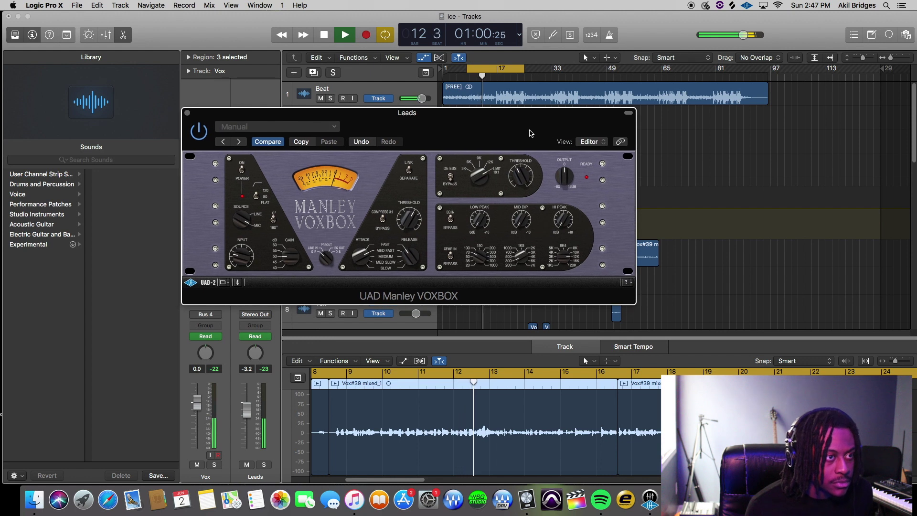
{"action": "key", "text": "space"}
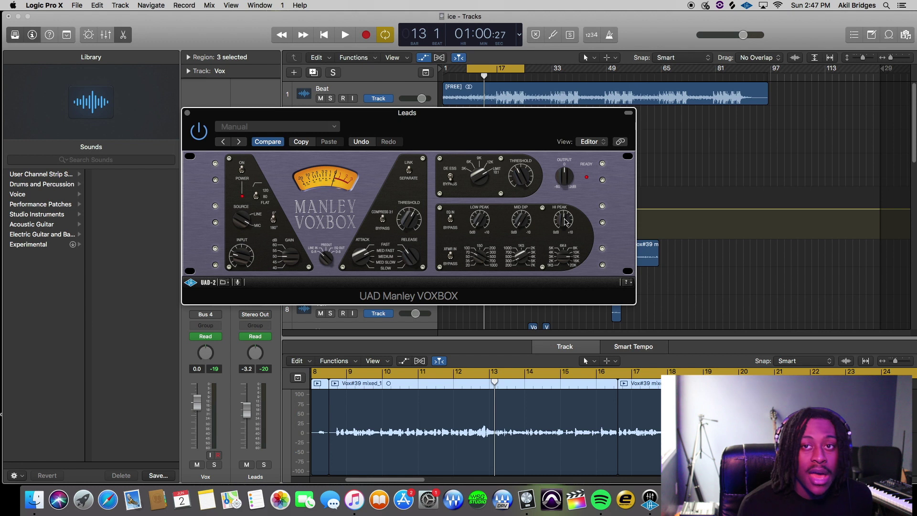
{"action": "left_click_drag", "start_coordinate": [542, 119], "coordinate": [551, 155]}
{"action": "key", "text": "space"}
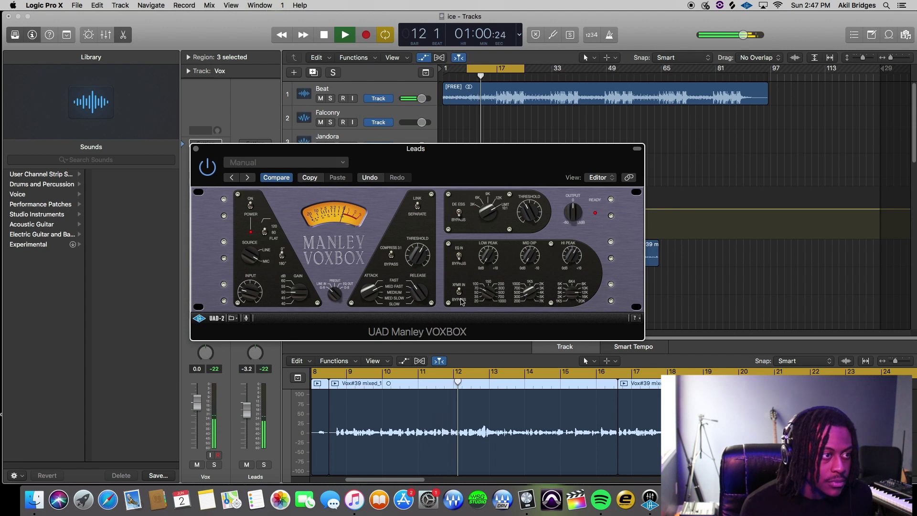
Set the playhead to bar 9 and solo the Leads track
{"action": "left_click", "coordinate": [472, 79]}
{"action": "left_click_drag", "start_coordinate": [355, 148], "coordinate": [353, 311]}
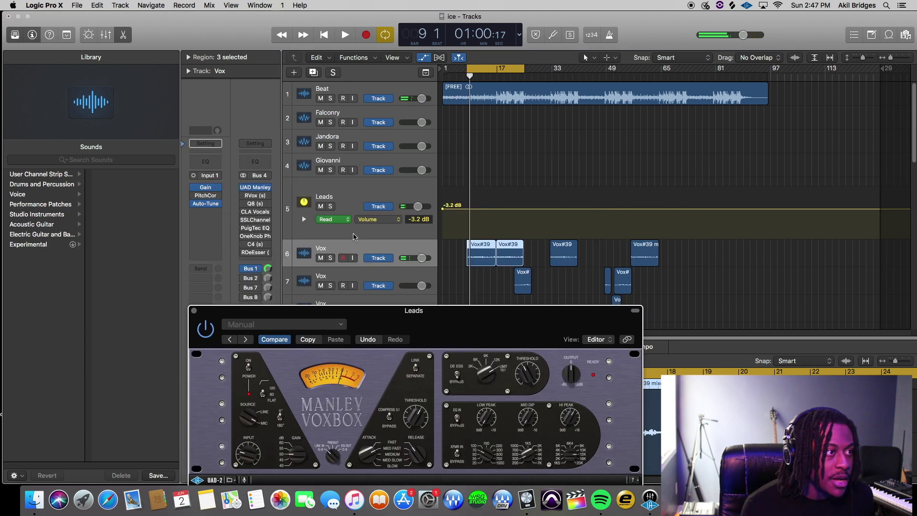
{"action": "left_click", "coordinate": [330, 206]}
{"action": "left_click_drag", "start_coordinate": [509, 310], "coordinate": [515, 246]}
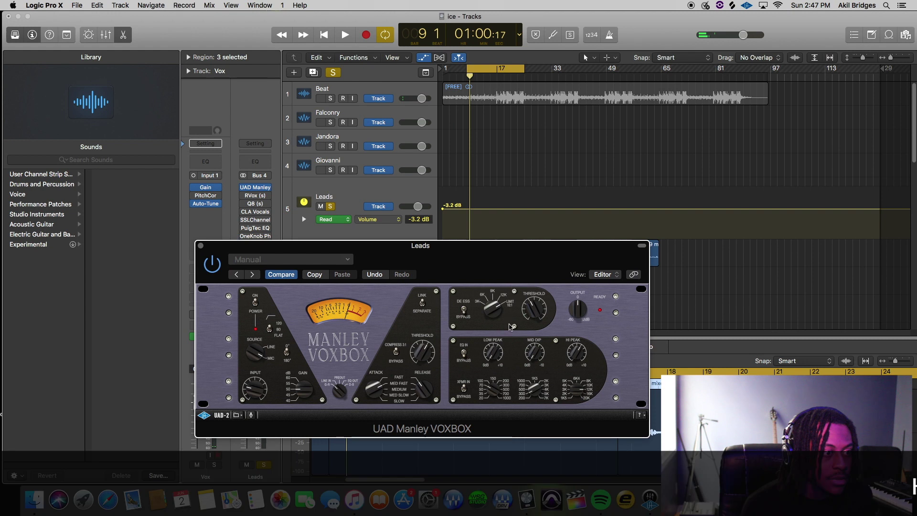
Play the soloed Leads track in short passes to audition the VOXBOX EQ section
{"action": "key", "text": "space"}
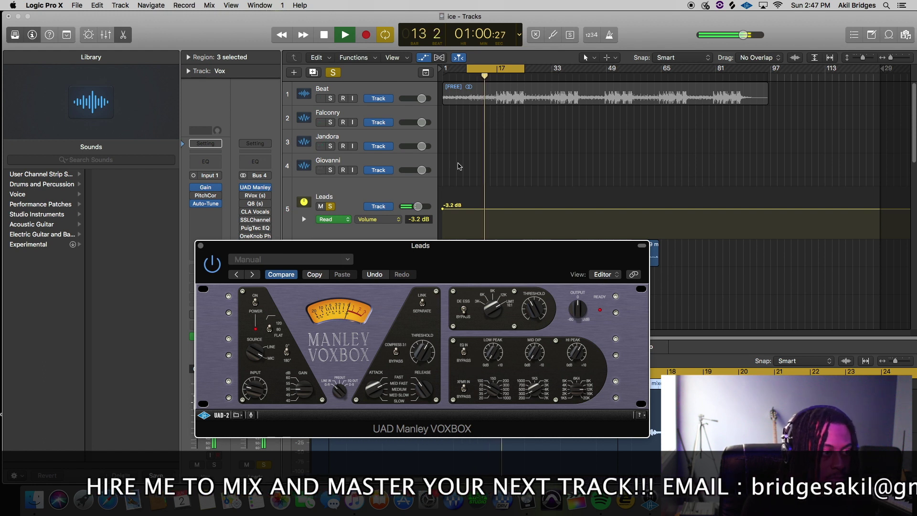
{"action": "key", "text": "space"}
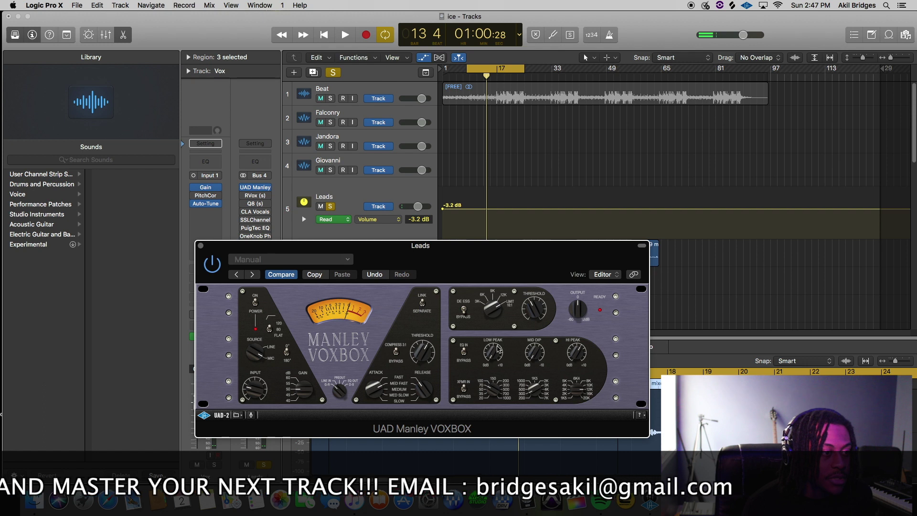
{"action": "key", "text": "e"}
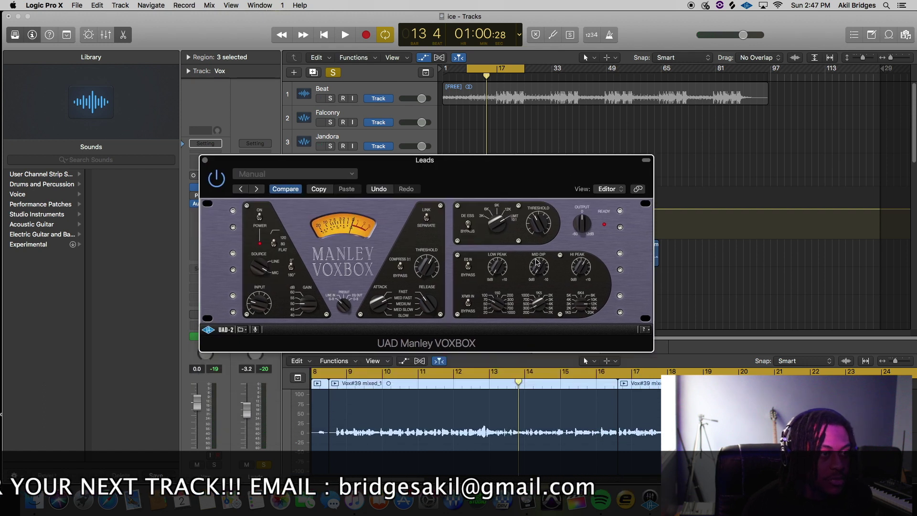
{"action": "key", "text": "space"}
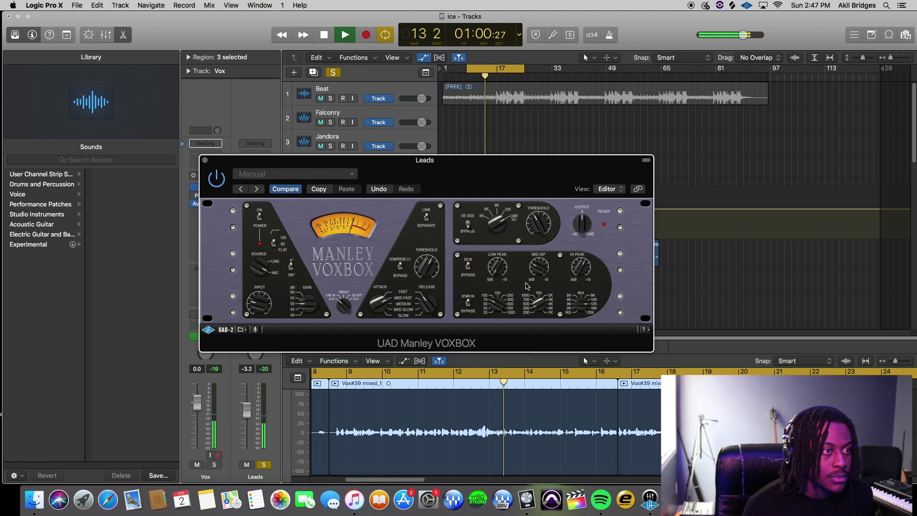
{"action": "key", "text": "space"}
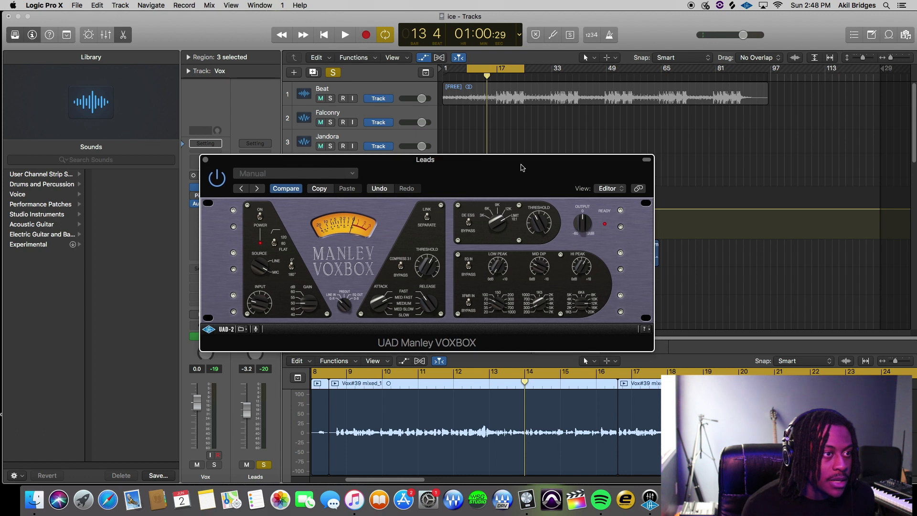
Play the soloed Leads track, restarting from about bar 12, to audition the VOXBOX de-esser section
{"action": "left_click_drag", "start_coordinate": [521, 163], "coordinate": [523, 141]}
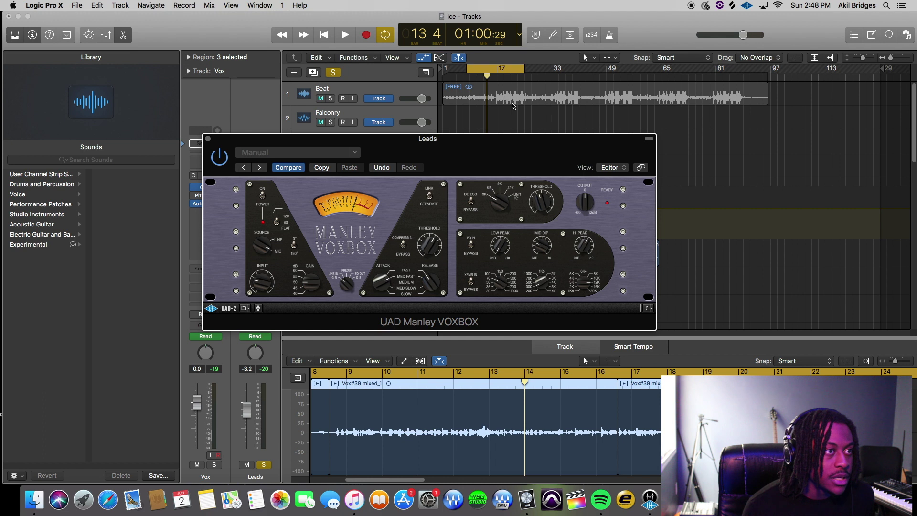
{"action": "key", "text": "space"}
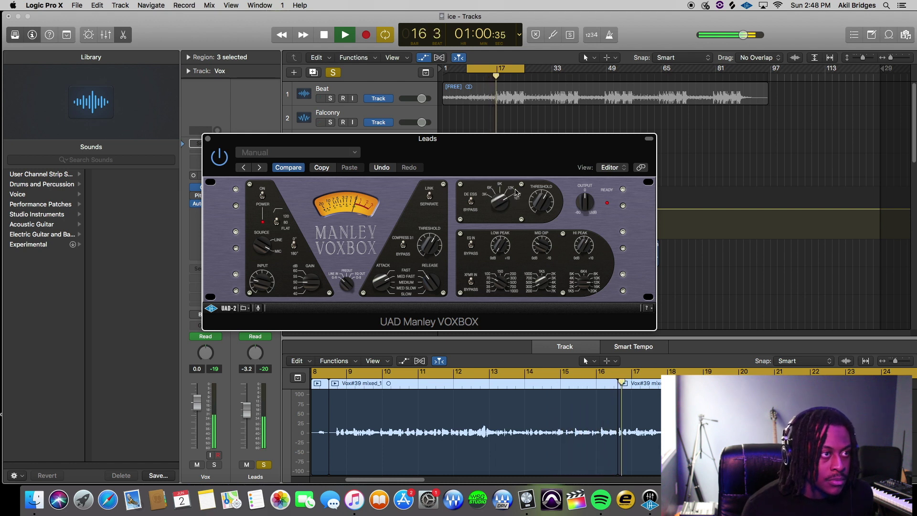
{"action": "left_click", "coordinate": [479, 76]}
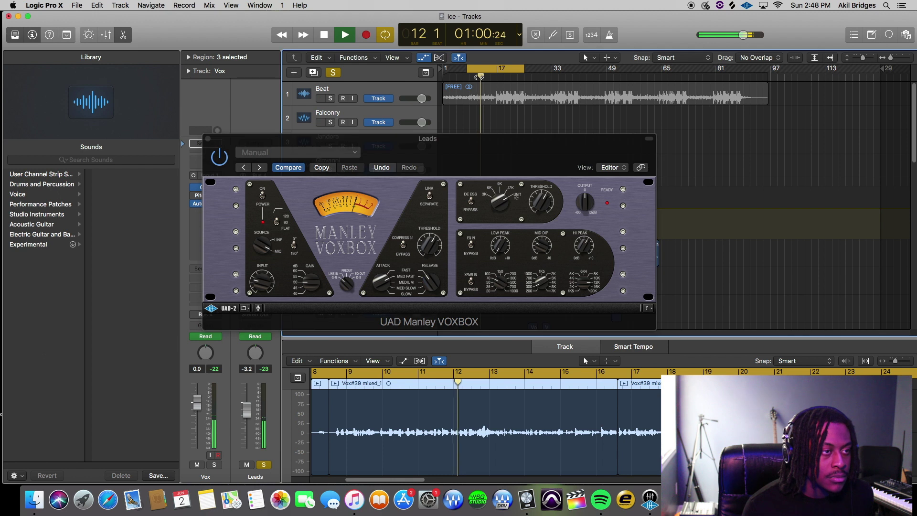
{"action": "left_click", "coordinate": [500, 135]}
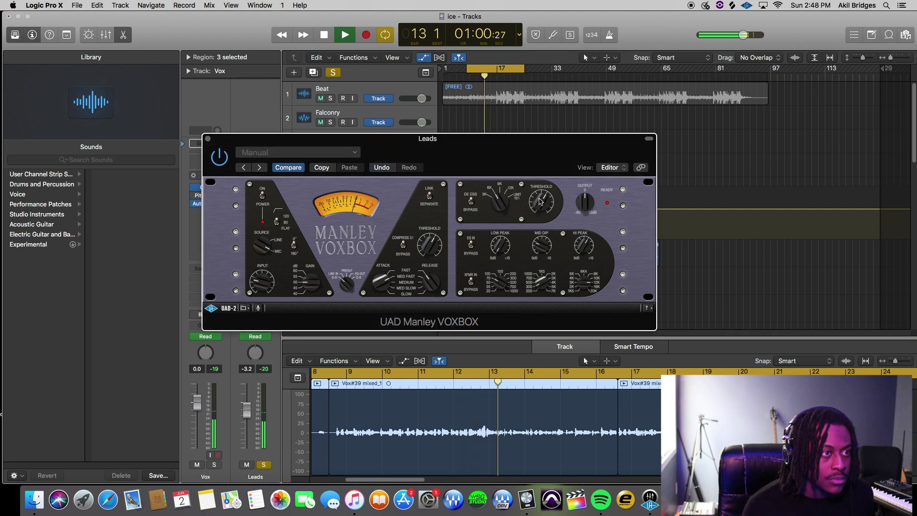
{"action": "key", "text": "space"}
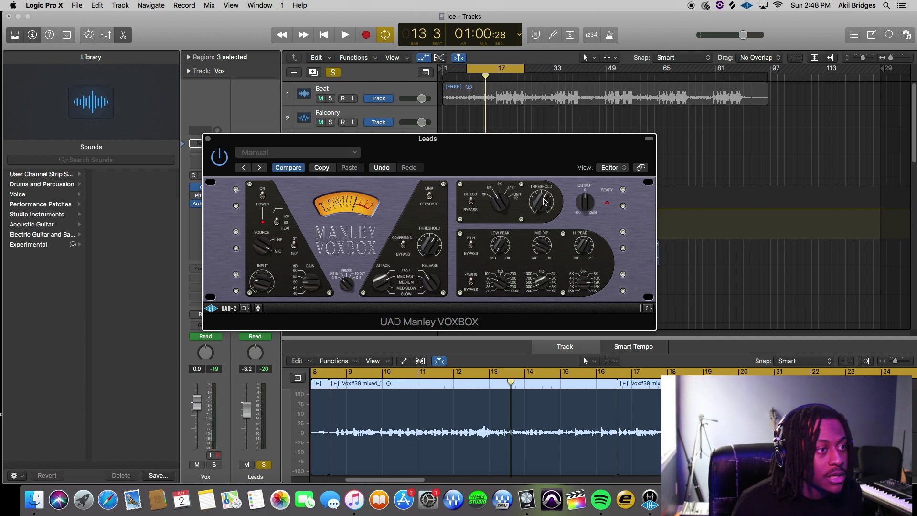
Clear the solo, play the full mix from about bar 8 and move the VOXBOX window off the channel strips
{"action": "key", "text": "space"}
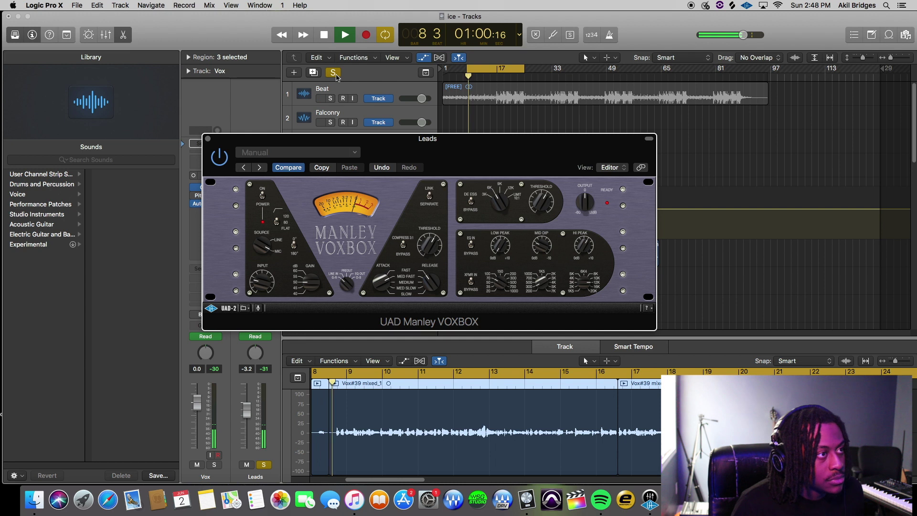
{"action": "left_click", "coordinate": [483, 128]}
{"action": "left_click_drag", "start_coordinate": [484, 138], "coordinate": [499, 125]}
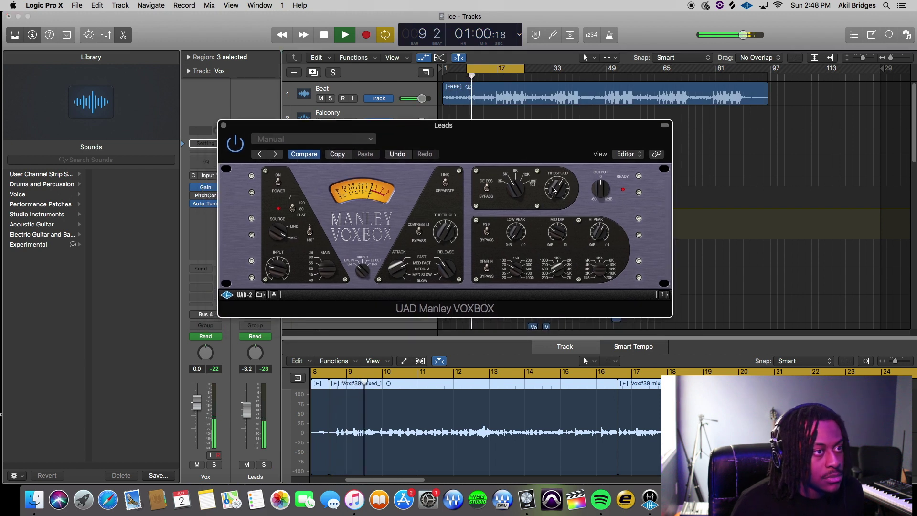
{"action": "left_click_drag", "start_coordinate": [542, 154], "coordinate": [587, 115]}
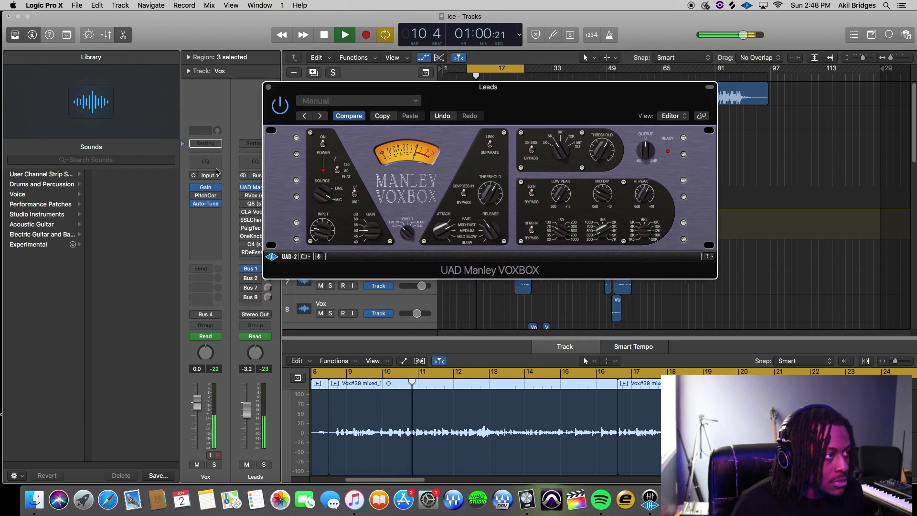
{"action": "left_click", "coordinate": [269, 87]}
{"action": "left_click", "coordinate": [348, 188]}
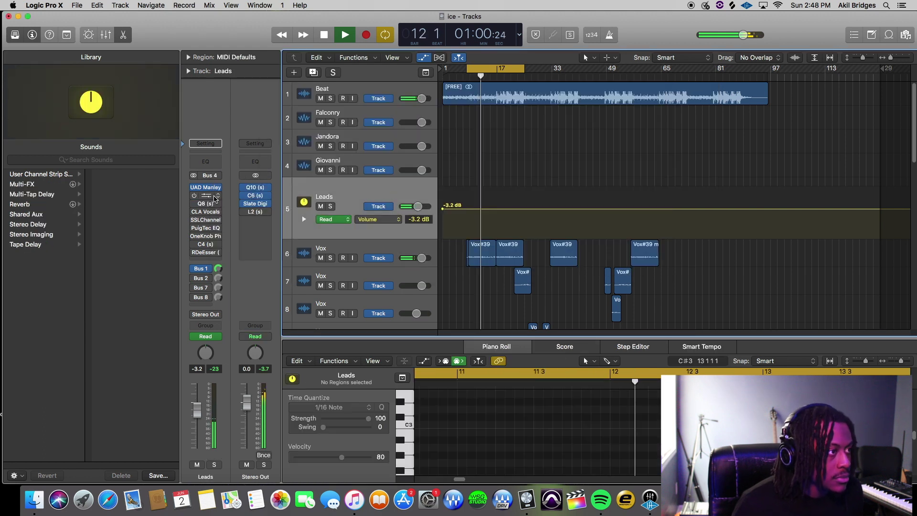
{"action": "left_click", "coordinate": [210, 195]}
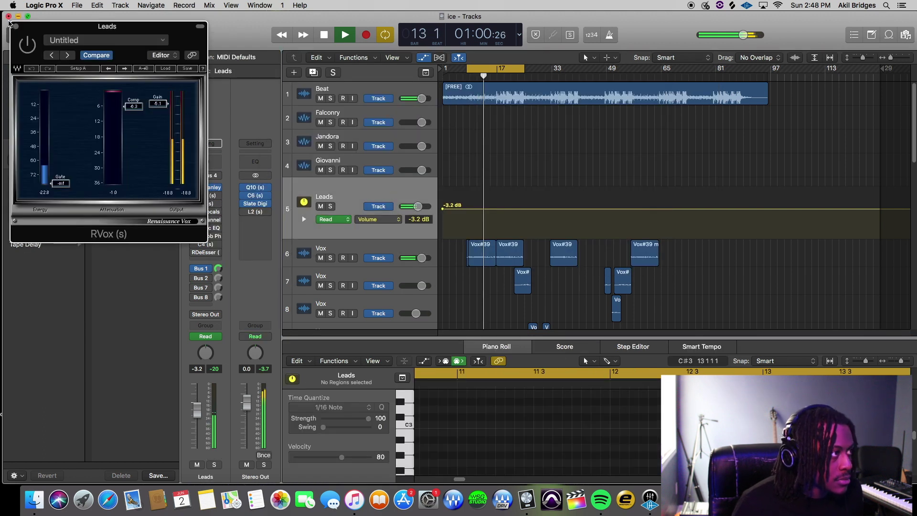
{"action": "left_click", "coordinate": [8, 16]}
{"action": "left_click", "coordinate": [213, 194]}
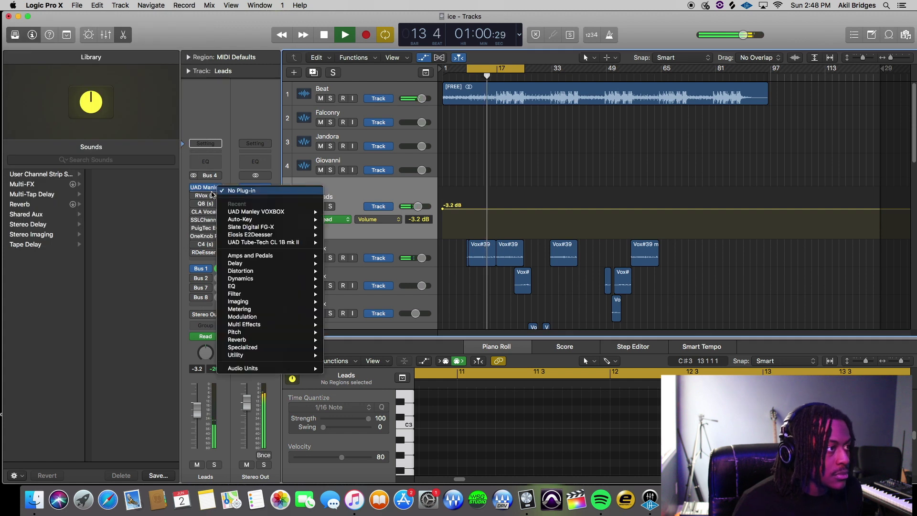
{"action": "mouse_move", "coordinate": [248, 368]}
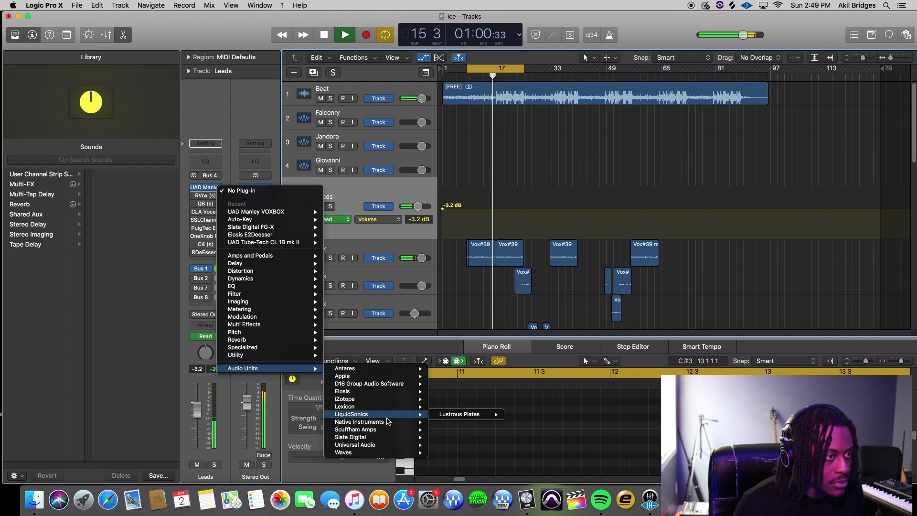
{"action": "left_click", "coordinate": [477, 288]}
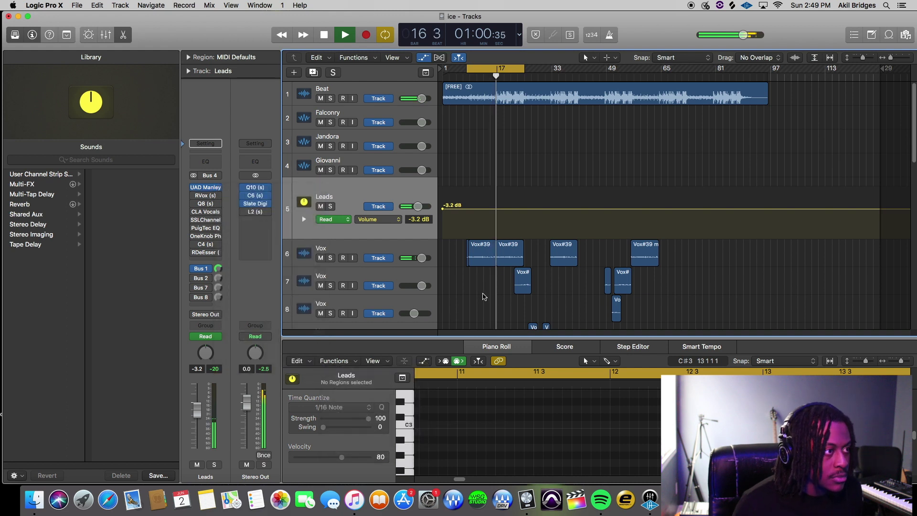
Look through the track list down to the ad-lib track's pan automation and back while replaying the full mix
{"action": "scroll", "coordinate": [477, 293], "scroll_direction": "down", "scroll_amount": 5}
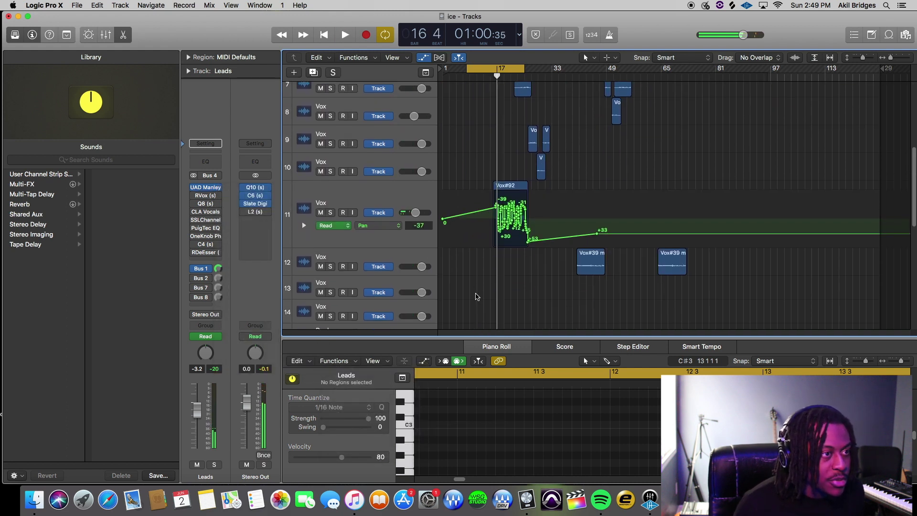
{"action": "scroll", "coordinate": [476, 296], "scroll_direction": "down", "scroll_amount": 4}
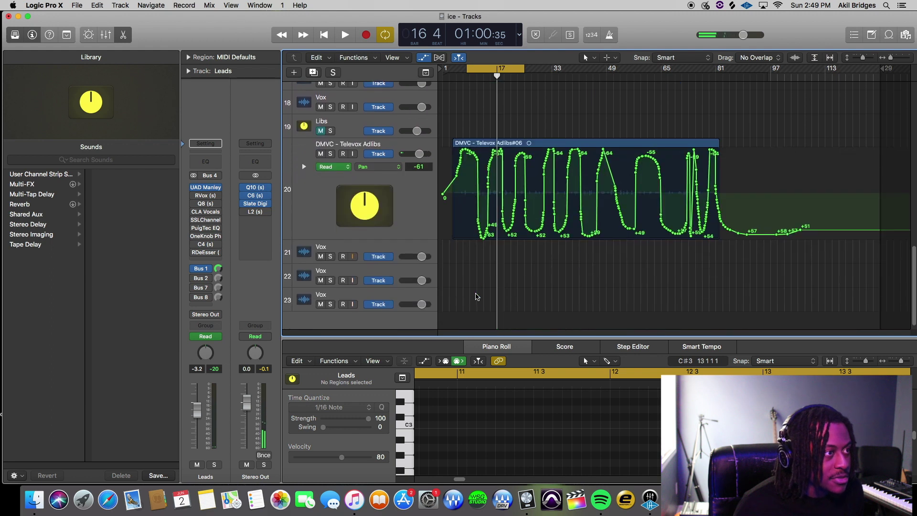
{"action": "scroll", "coordinate": [361, 180], "scroll_direction": "up", "scroll_amount": 6}
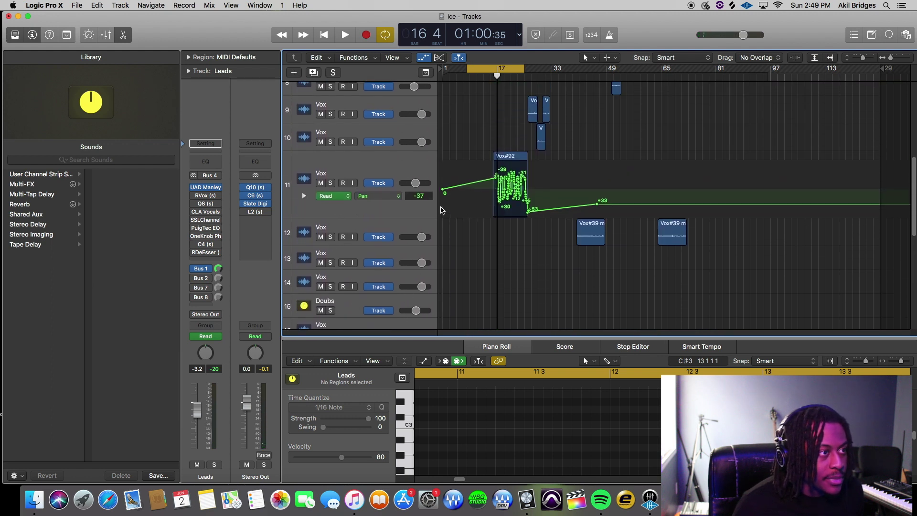
{"action": "key", "text": "space"}
{"action": "scroll", "coordinate": [521, 227], "scroll_direction": "down", "scroll_amount": 5}
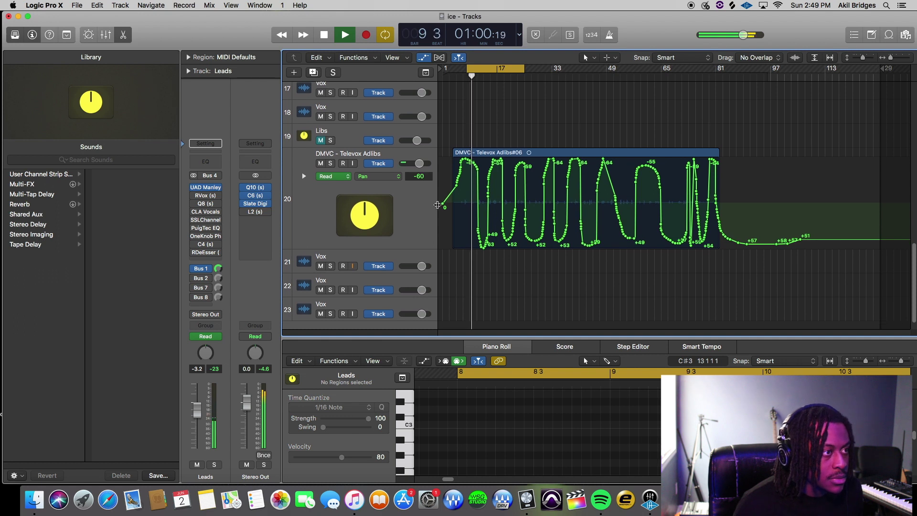
{"action": "scroll", "coordinate": [525, 226], "scroll_direction": "up", "scroll_amount": 6}
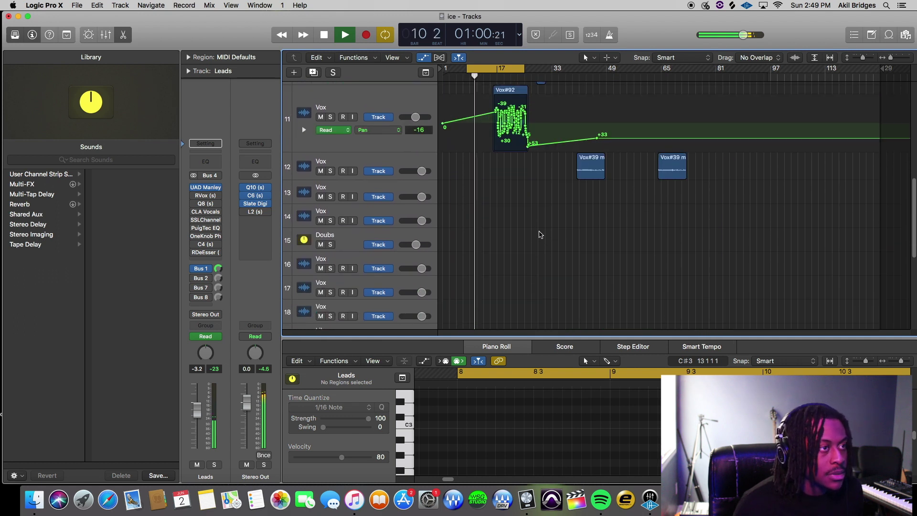
{"action": "scroll", "coordinate": [476, 203], "scroll_direction": "up", "scroll_amount": 3}
{"action": "scroll", "coordinate": [476, 207], "scroll_direction": "up", "scroll_amount": 2}
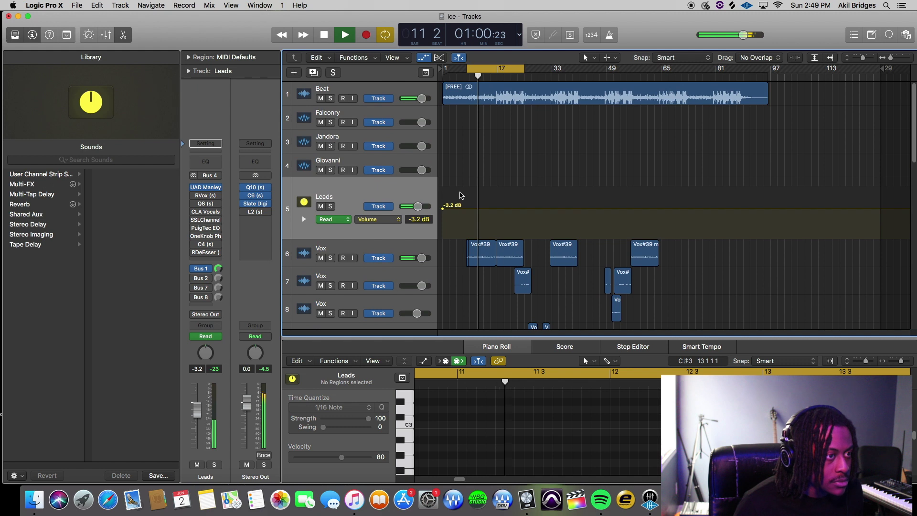
Select the first Vox track, review the VOXBOX on the Leads channel, stop playback and close the plug-in
{"action": "left_click", "coordinate": [397, 241]}
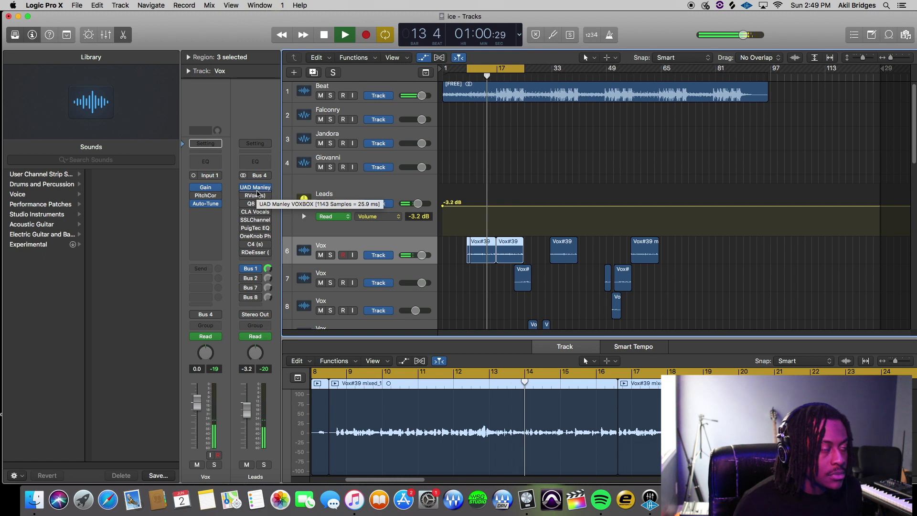
{"action": "left_click", "coordinate": [257, 190]}
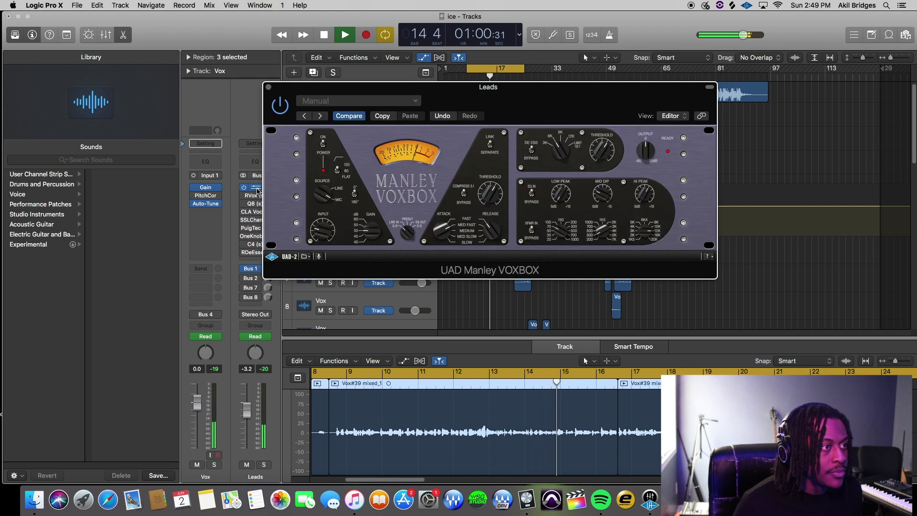
{"action": "key", "text": "space"}
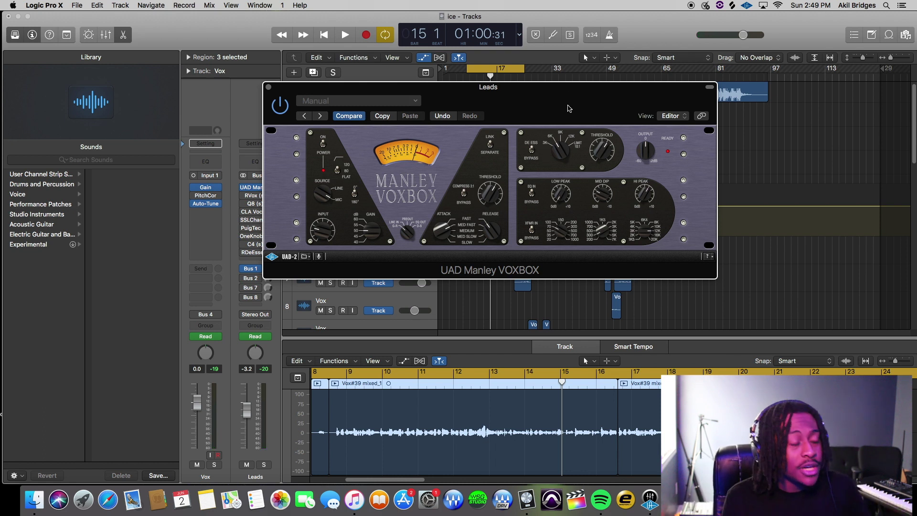
{"action": "left_click_drag", "start_coordinate": [569, 108], "coordinate": [579, 61]}
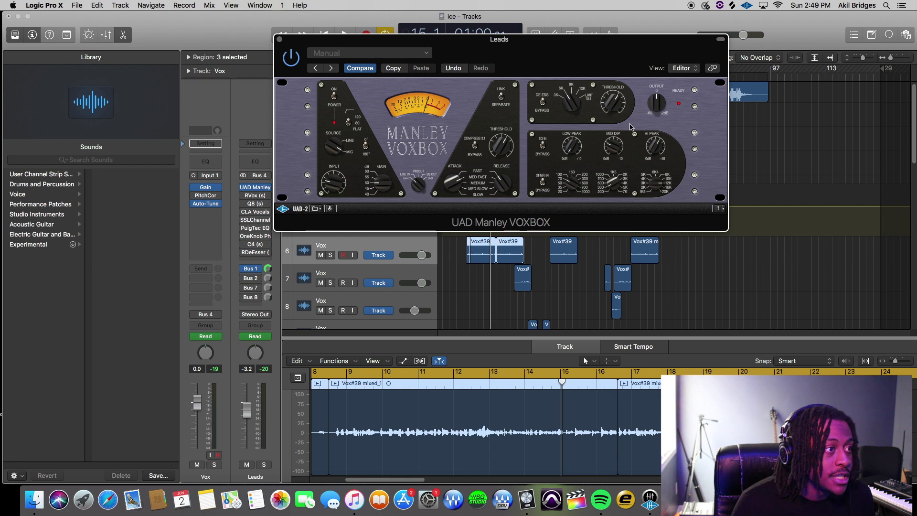
{"action": "key", "text": "super+w"}
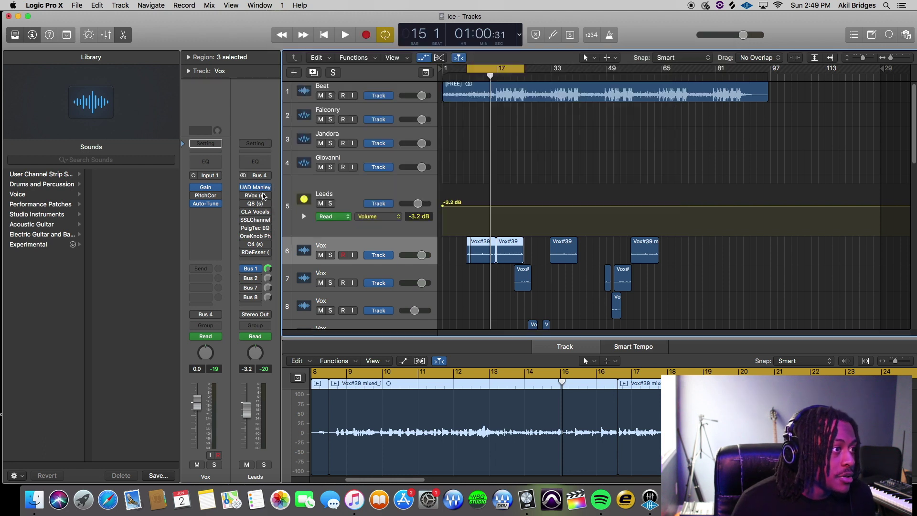
Insert the UAD Pultec-Pro Legacy equalizer directly after the VOXBOX on the Leads channel
{"action": "left_click", "coordinate": [268, 188]}
{"action": "mouse_move", "coordinate": [311, 371]}
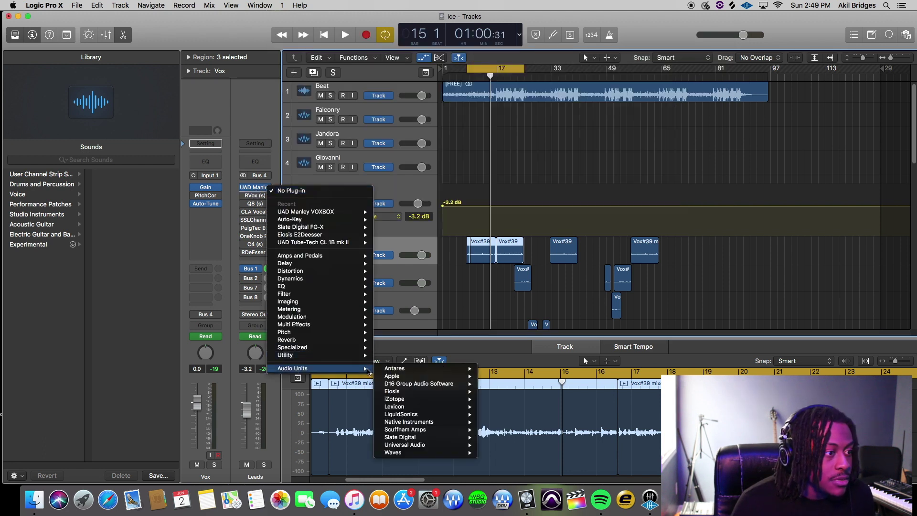
{"action": "mouse_move", "coordinate": [406, 445]}
{"action": "scroll", "coordinate": [559, 375], "scroll_direction": "down", "scroll_amount": 5}
{"action": "scroll", "coordinate": [558, 376], "scroll_direction": "down", "scroll_amount": 15}
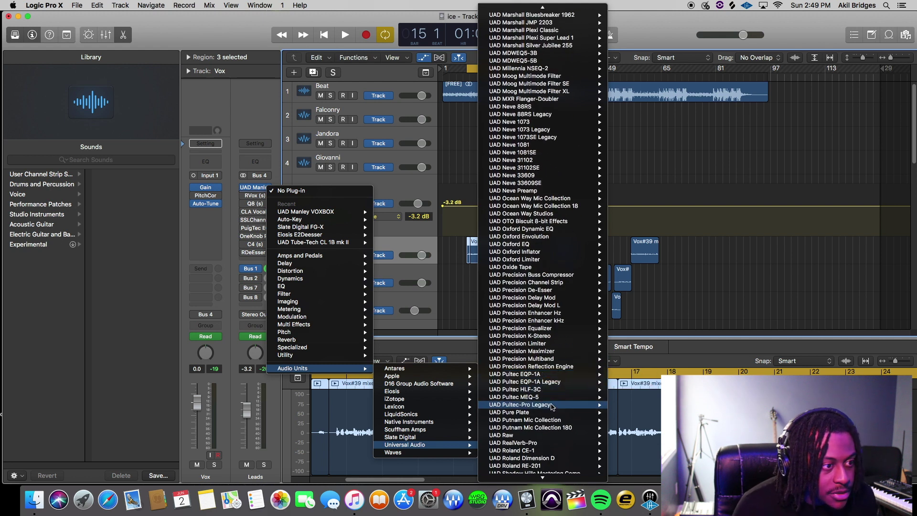
{"action": "left_click", "coordinate": [589, 324]}
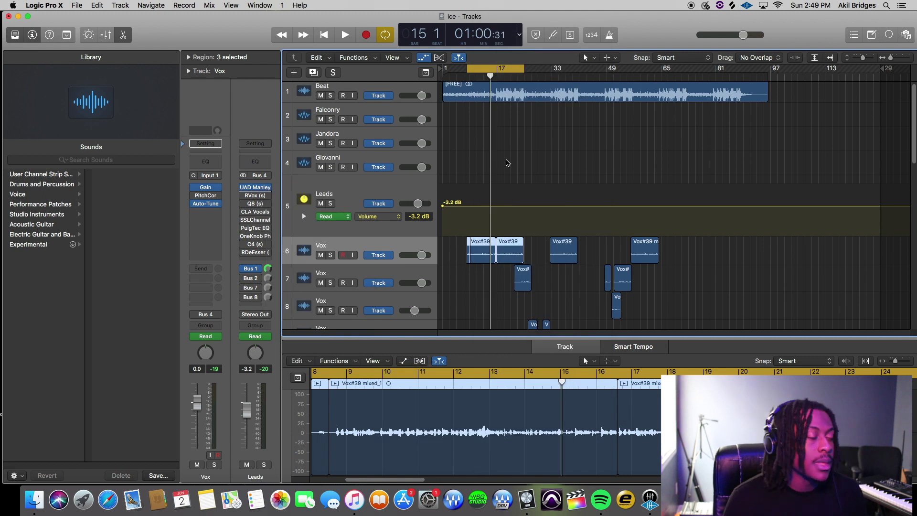
Play the full mix through the Pultec-Pro Legacy and move its window clear of the channel strips
{"action": "left_click_drag", "start_coordinate": [220, 19], "coordinate": [459, 19]}
{"action": "left_click_drag", "start_coordinate": [459, 101], "coordinate": [454, 89]}
{"action": "left_click_drag", "start_coordinate": [534, 54], "coordinate": [515, 163]}
{"action": "key", "text": "space"}
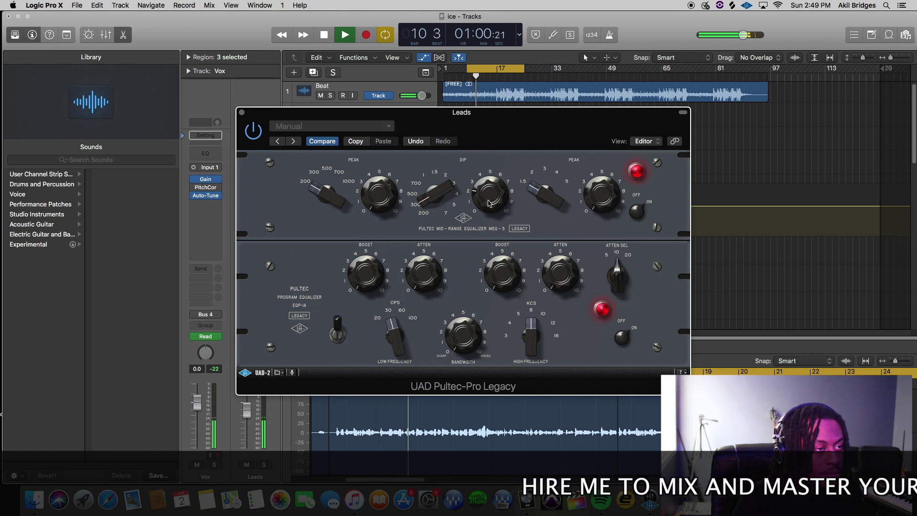
{"action": "left_click_drag", "start_coordinate": [520, 113], "coordinate": [611, 79]}
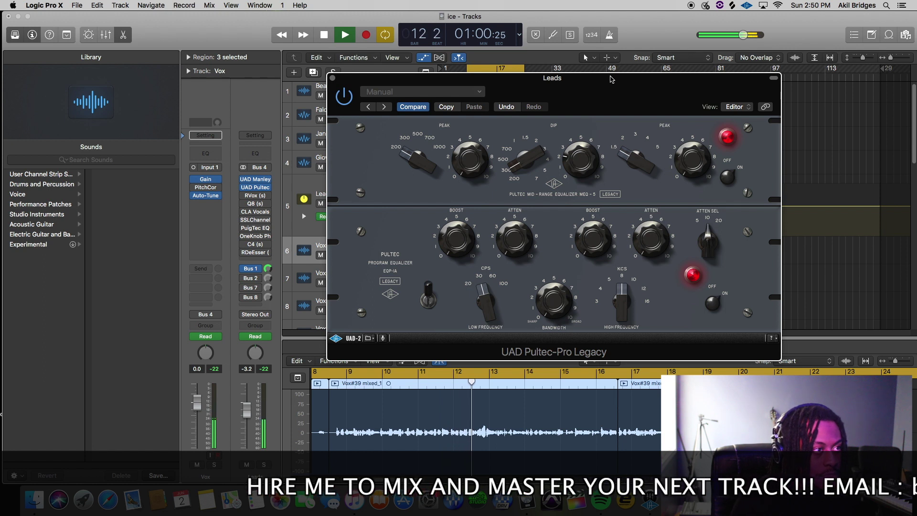
{"action": "left_click_drag", "start_coordinate": [611, 78], "coordinate": [639, 48]}
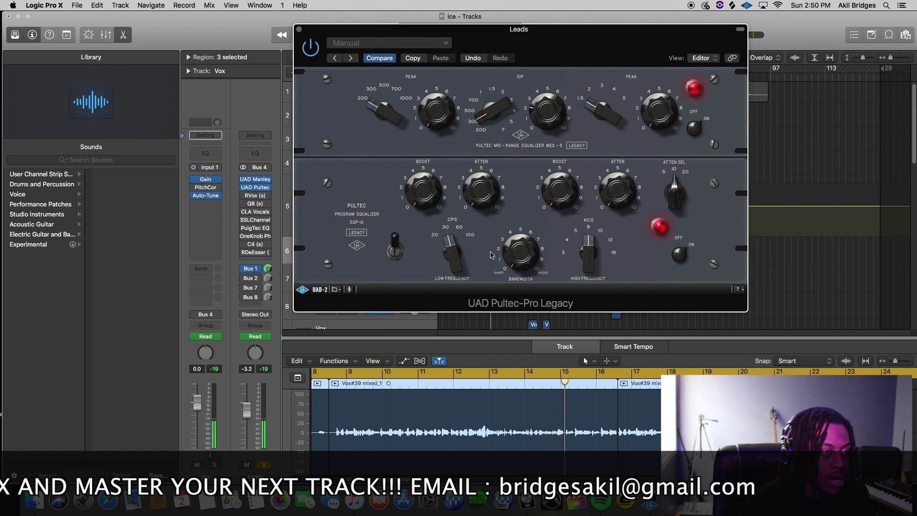
Set the Pultec EQP-1A low frequency to 100 CPS and audition the soloed Leads in short passes
{"action": "left_click_drag", "start_coordinate": [452, 250], "coordinate": [455, 206]}
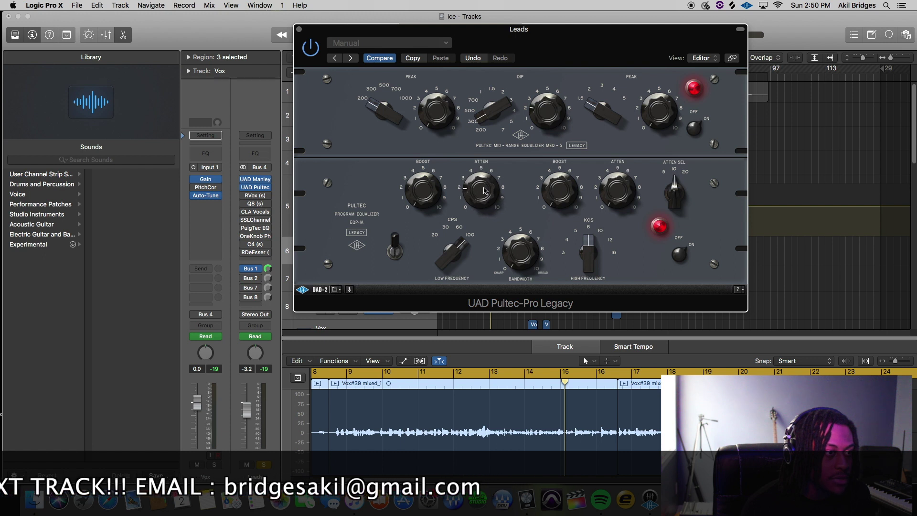
{"action": "key", "text": "space"}
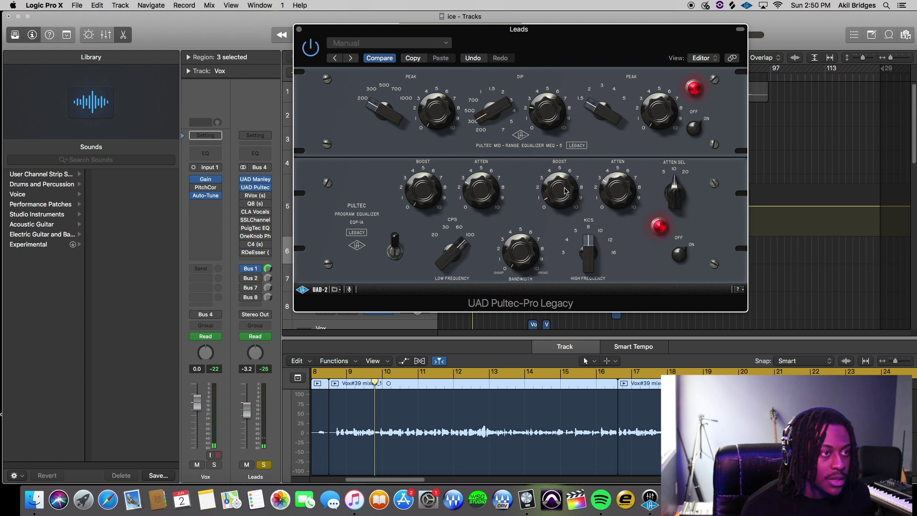
{"action": "key", "text": "space"}
{"action": "key", "text": "space"}
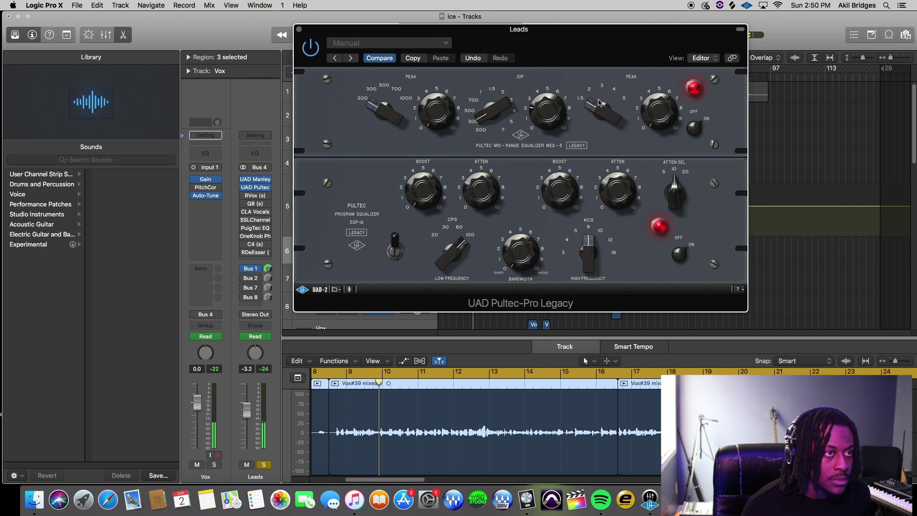
Move the Pultec-Pro window off the track headers, unsolo the Leads track and listen in the full mix
{"action": "left_click_drag", "start_coordinate": [601, 103], "coordinate": [740, 108]}
{"action": "left_click", "coordinate": [330, 204]}
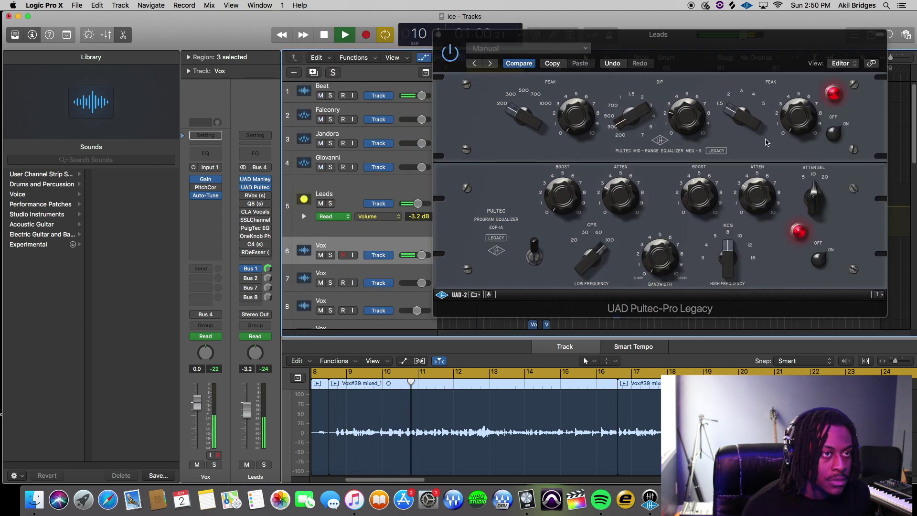
{"action": "left_click", "coordinate": [699, 203]}
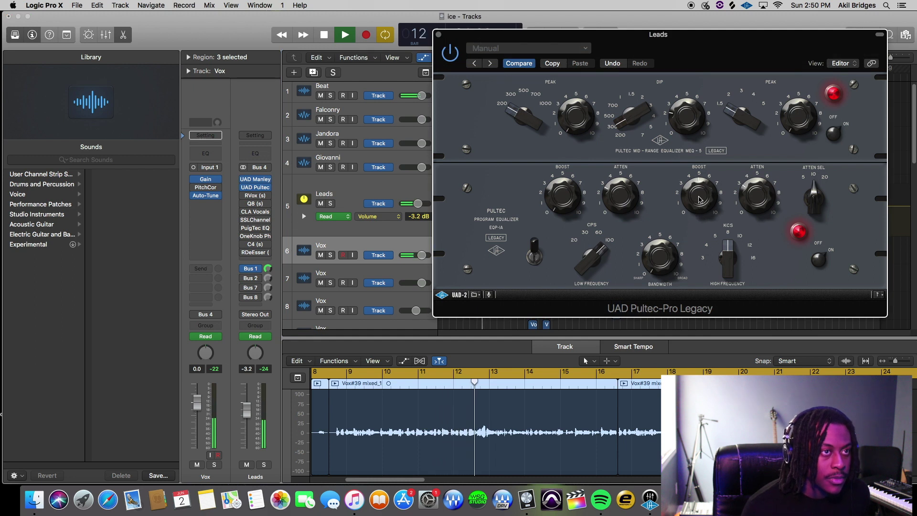
Listen to the full mix, close the Pultec-Pro window and briefly check the Vox track 6 in solo
{"action": "left_click_drag", "start_coordinate": [717, 58], "coordinate": [612, 59]}
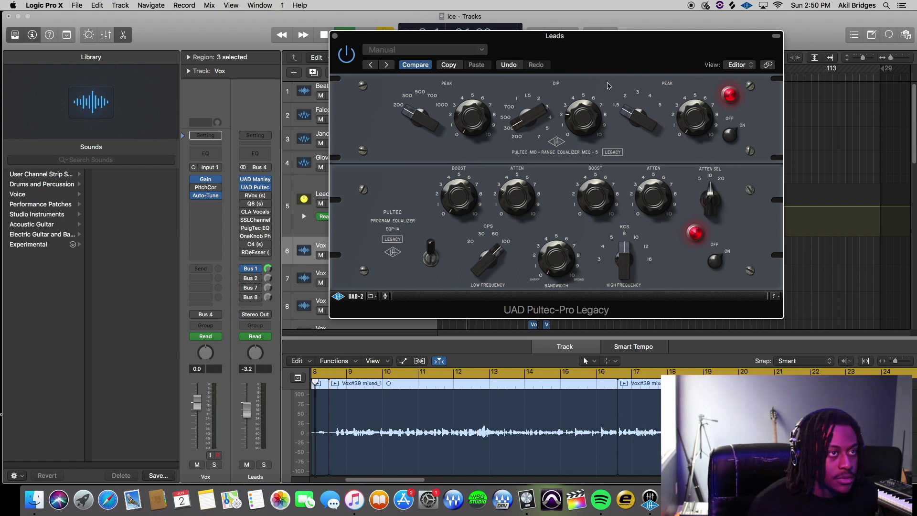
{"action": "left_click_drag", "start_coordinate": [640, 36], "coordinate": [561, 18]}
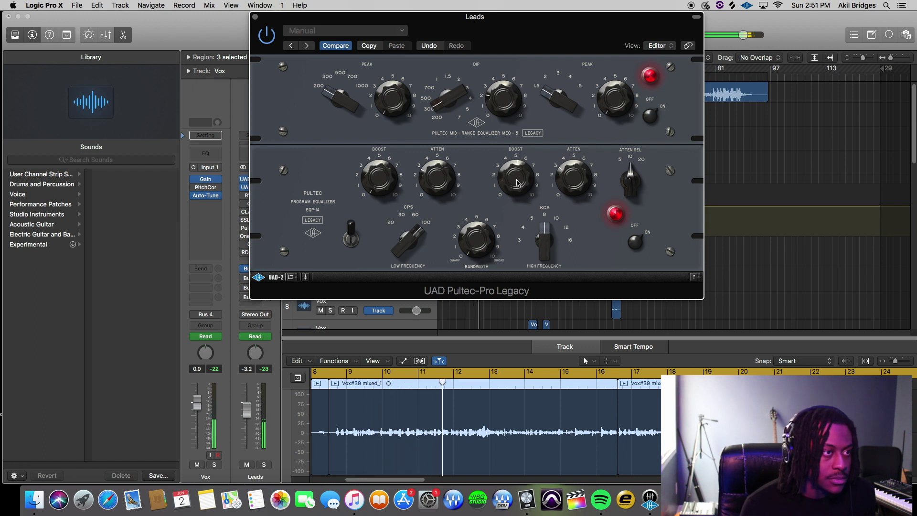
{"action": "left_click_drag", "start_coordinate": [258, 18], "coordinate": [452, 96]}
{"action": "left_click", "coordinate": [451, 94]}
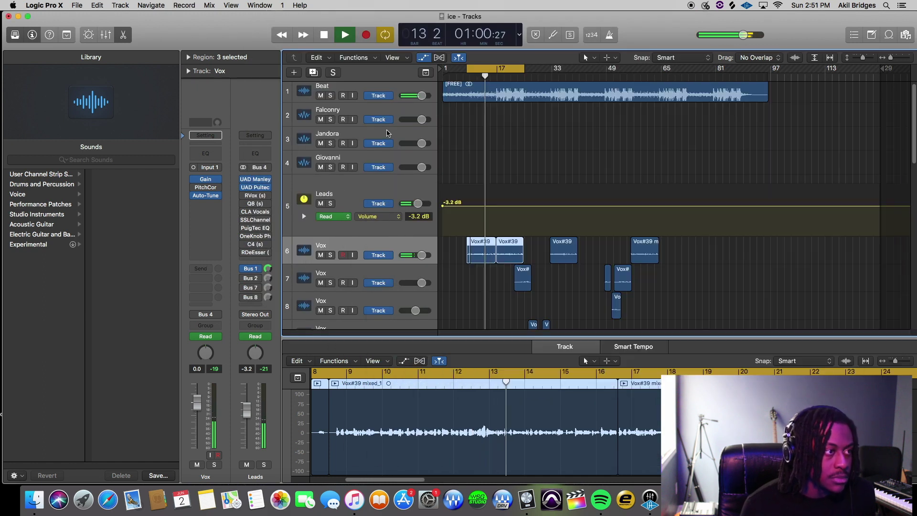
{"action": "left_click", "coordinate": [331, 254]}
{"action": "left_click", "coordinate": [331, 254]}
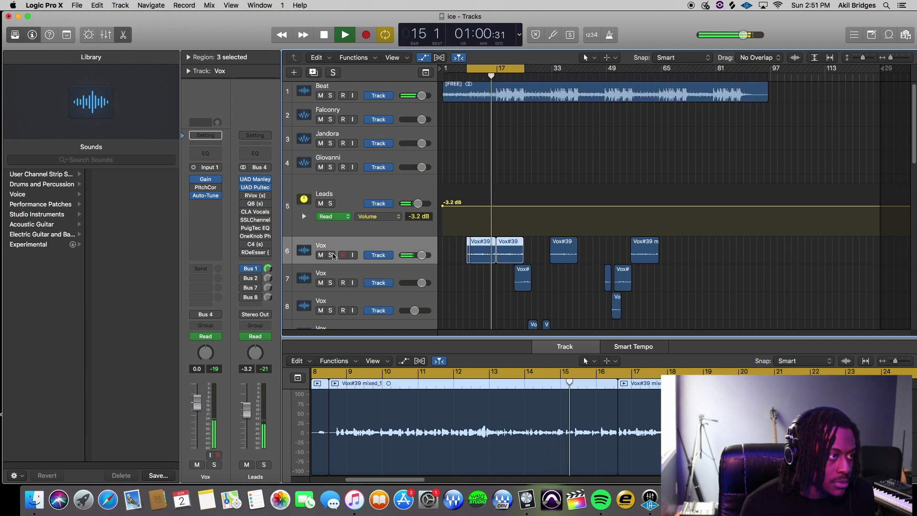
Reopen the Pultec-Pro Legacy on the Leads channel, listen through it in the full mix and close it
{"action": "key", "text": "Up"}
{"action": "left_click", "coordinate": [203, 234]}
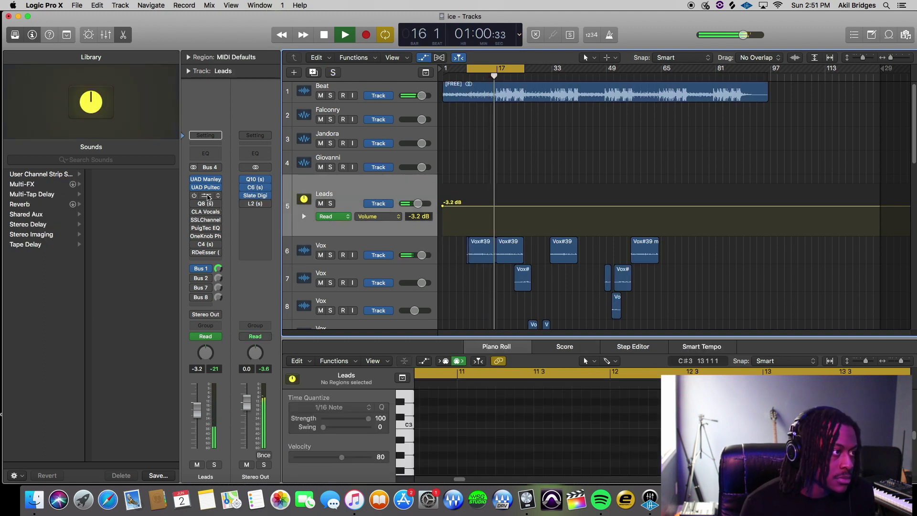
{"action": "left_click", "coordinate": [210, 189]}
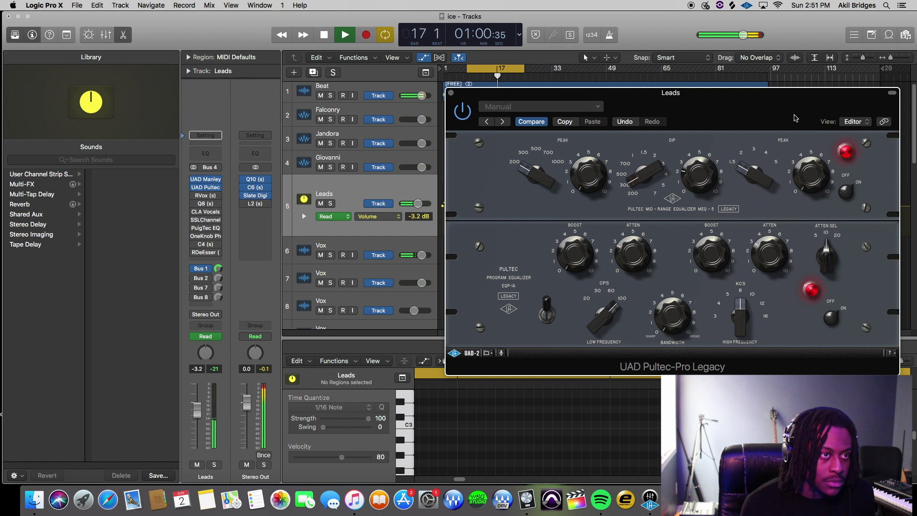
{"action": "left_click_drag", "start_coordinate": [796, 118], "coordinate": [697, 79]}
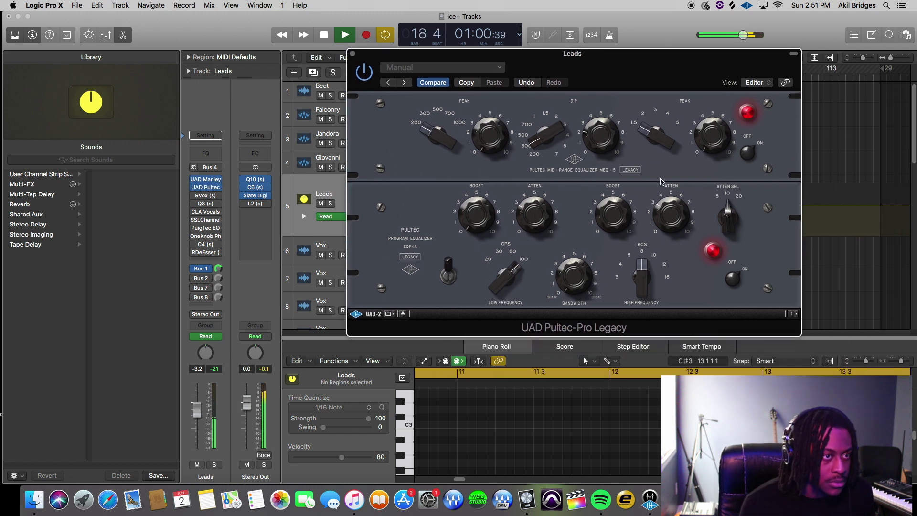
{"action": "left_click_drag", "start_coordinate": [430, 57], "coordinate": [439, 58]}
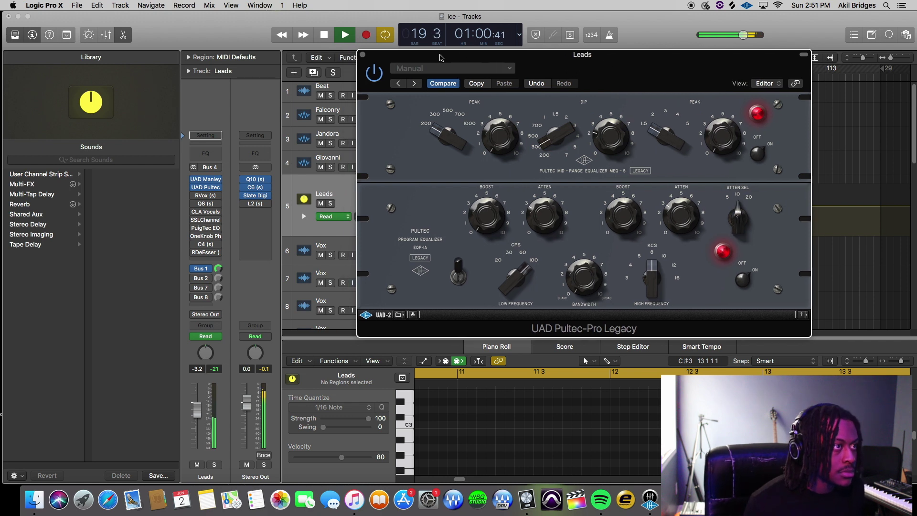
{"action": "left_click", "coordinate": [363, 55]}
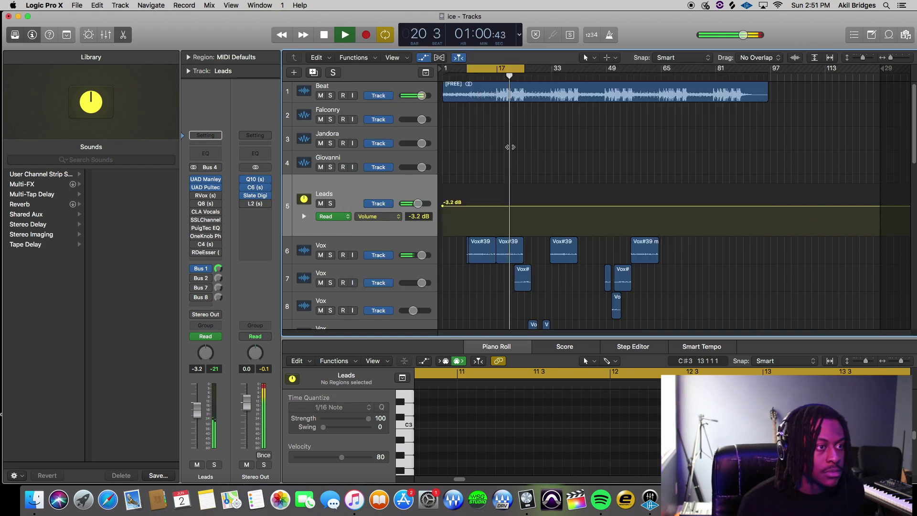
Stop playback with the playhead back at bar 12 and mute the pan-automated Vox track 11
{"action": "scroll", "coordinate": [511, 147], "scroll_direction": "down", "scroll_amount": 3}
{"action": "scroll", "coordinate": [381, 271], "scroll_direction": "down", "scroll_amount": 3}
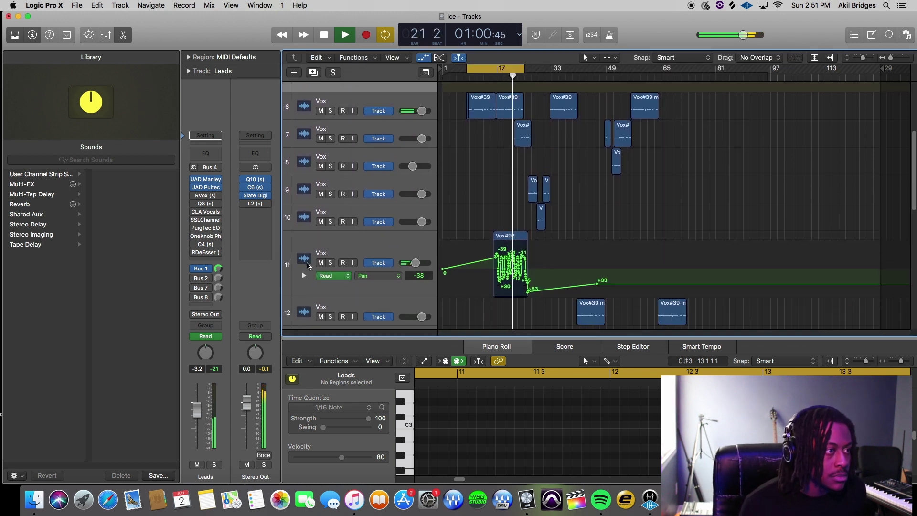
{"action": "scroll", "coordinate": [579, 215], "scroll_direction": "up", "scroll_amount": 5}
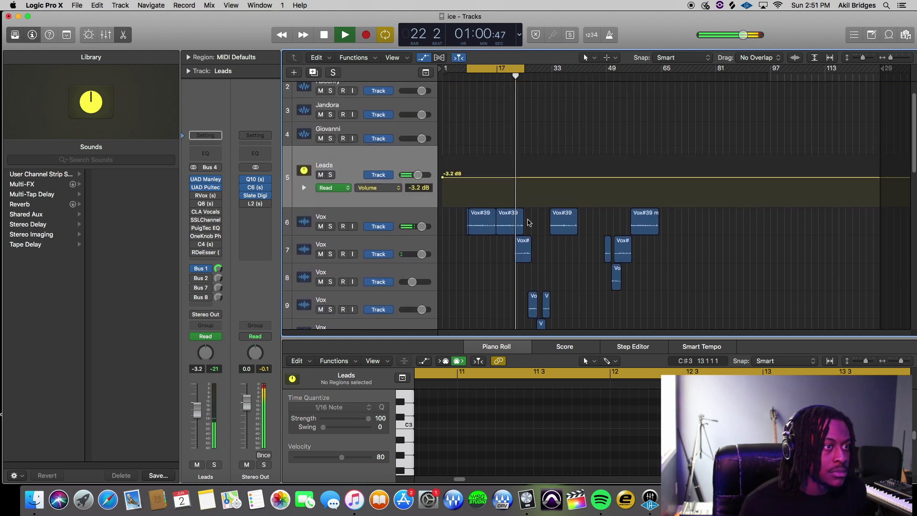
{"action": "key", "text": "space"}
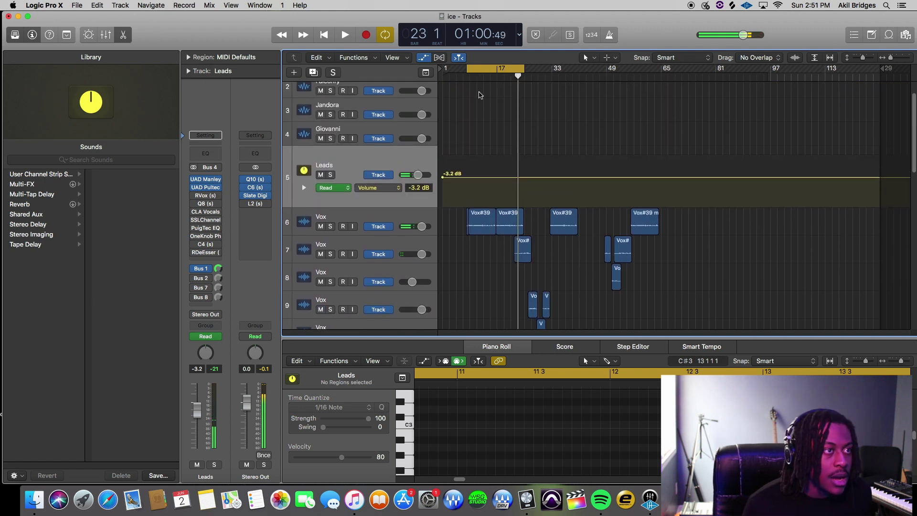
{"action": "left_click", "coordinate": [480, 72]}
{"action": "scroll", "coordinate": [491, 157], "scroll_direction": "down", "scroll_amount": 4}
{"action": "scroll", "coordinate": [482, 162], "scroll_direction": "up", "scroll_amount": 2}
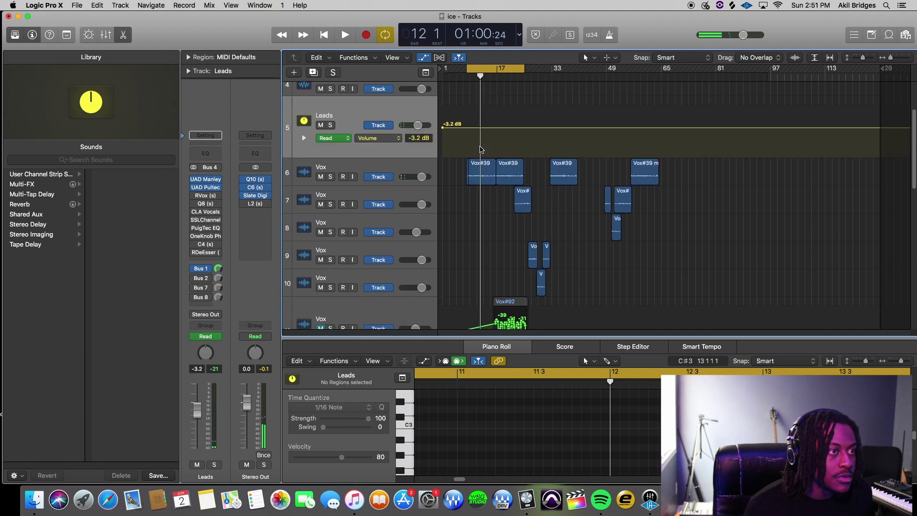
{"action": "scroll", "coordinate": [480, 149], "scroll_direction": "up", "scroll_amount": 2}
Insert the UAD Teletronix LA-2A Legacy compressor directly after the Pultec-Pro on the Leads channel
{"action": "left_click", "coordinate": [374, 199]}
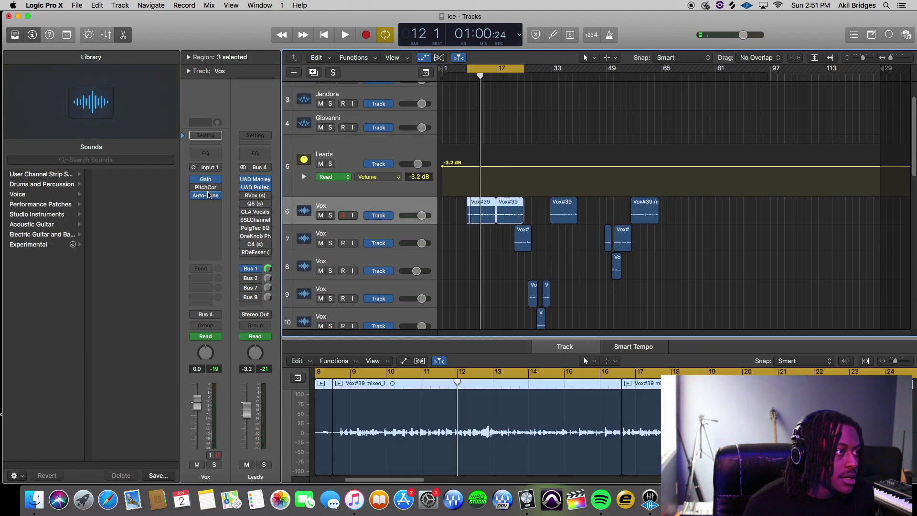
{"action": "left_click", "coordinate": [354, 153]}
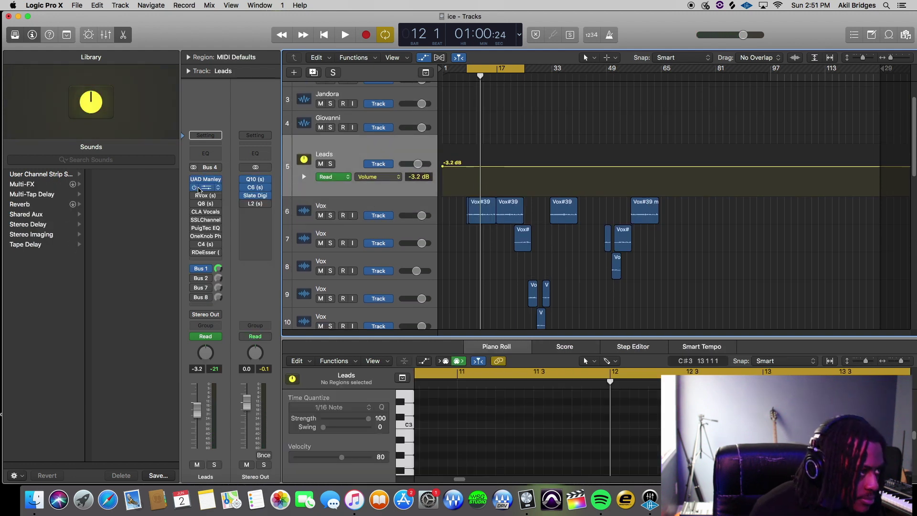
{"action": "left_click", "coordinate": [218, 187]}
{"action": "mouse_move", "coordinate": [287, 368]}
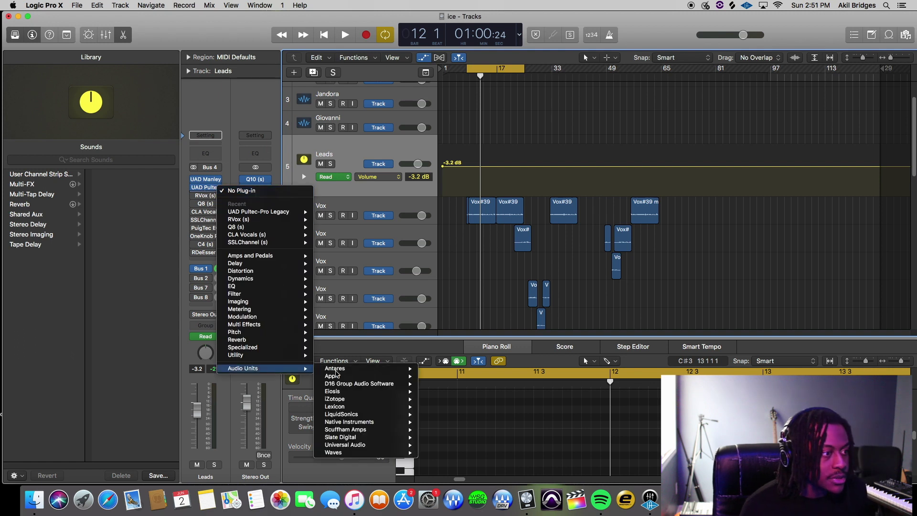
{"action": "mouse_move", "coordinate": [366, 446]}
{"action": "scroll", "coordinate": [449, 422], "scroll_direction": "down", "scroll_amount": 2}
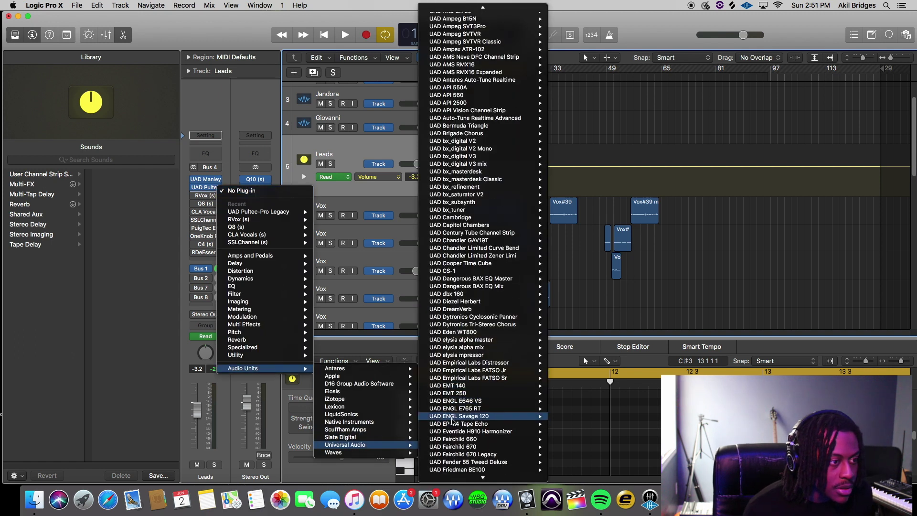
{"action": "scroll", "coordinate": [449, 423], "scroll_direction": "down", "scroll_amount": 20}
{"action": "scroll", "coordinate": [455, 420], "scroll_direction": "down", "scroll_amount": 2}
{"action": "left_click", "coordinate": [566, 306]}
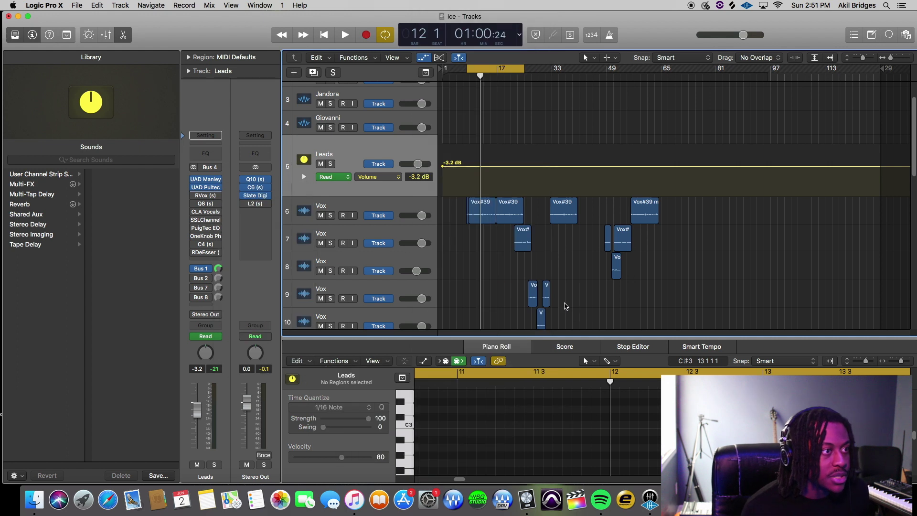
{"action": "left_click_drag", "start_coordinate": [327, 44], "coordinate": [444, 131]}
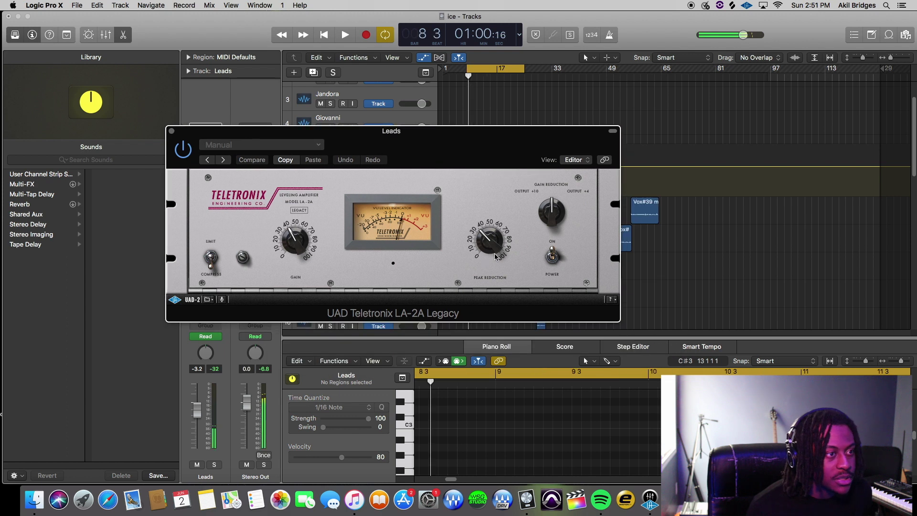
Raise the LA-2A Peak Reduction to about 45 and audition the Leads soloed and in the mix
{"action": "left_click_drag", "start_coordinate": [481, 260], "coordinate": [494, 233]}
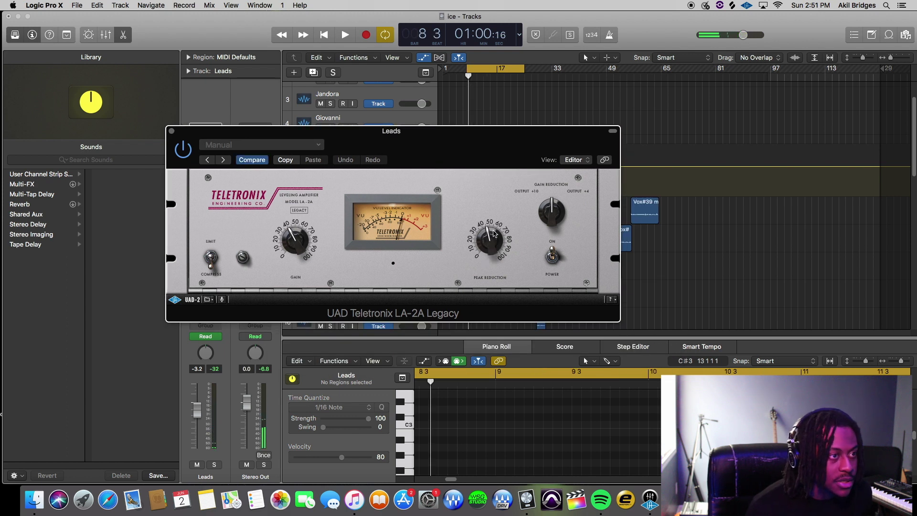
{"action": "left_click_drag", "start_coordinate": [424, 130], "coordinate": [354, 243]}
{"action": "key", "text": "space"}
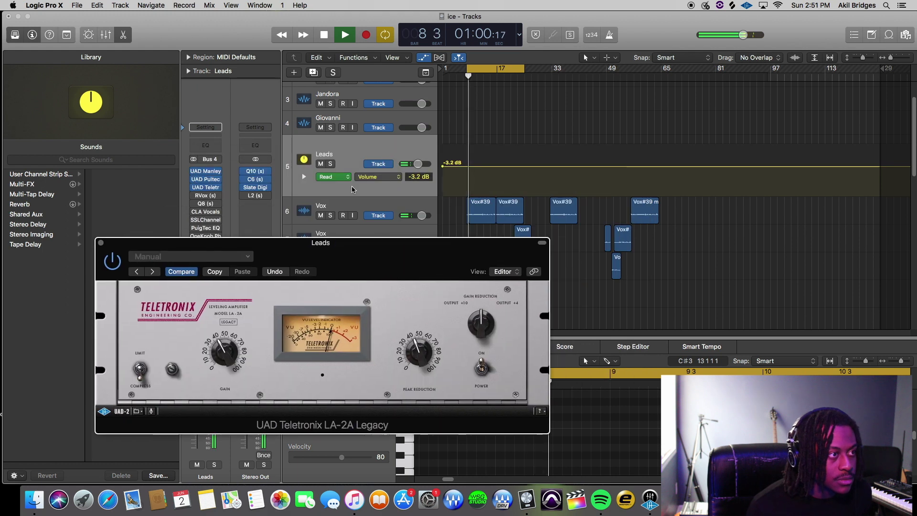
{"action": "key", "text": "s"}
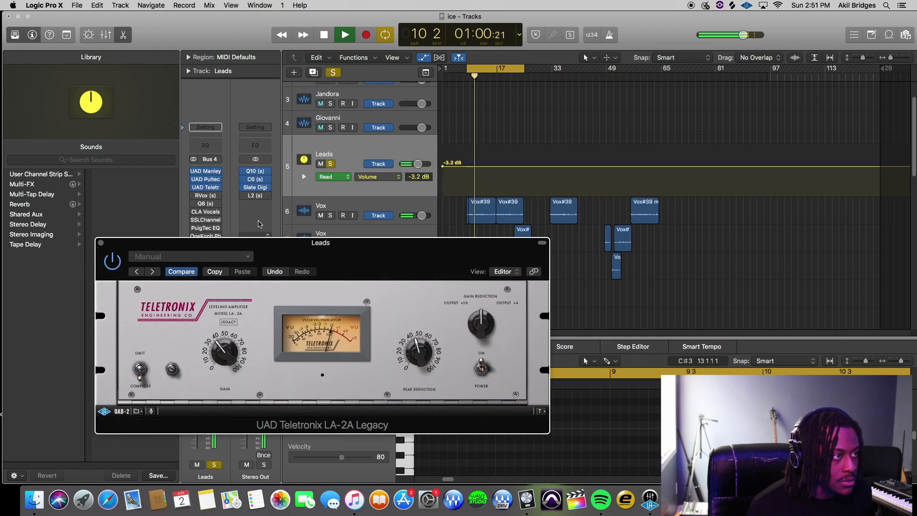
{"action": "left_click", "coordinate": [330, 164]}
Fine-tune the LA-2A Gain while comparing the Leads soloed and in the mix, and close the compressor window
{"action": "left_click_drag", "start_coordinate": [411, 313], "coordinate": [478, 231]}
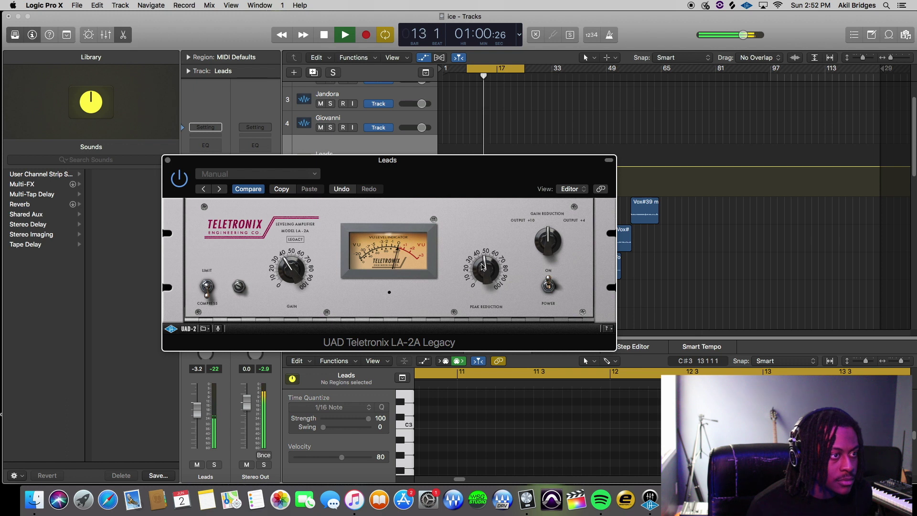
{"action": "left_click_drag", "start_coordinate": [482, 160], "coordinate": [516, 268]}
{"action": "left_click", "coordinate": [330, 164]}
{"action": "left_click", "coordinate": [330, 163]}
{"action": "left_click_drag", "start_coordinate": [496, 298], "coordinate": [558, 220]}
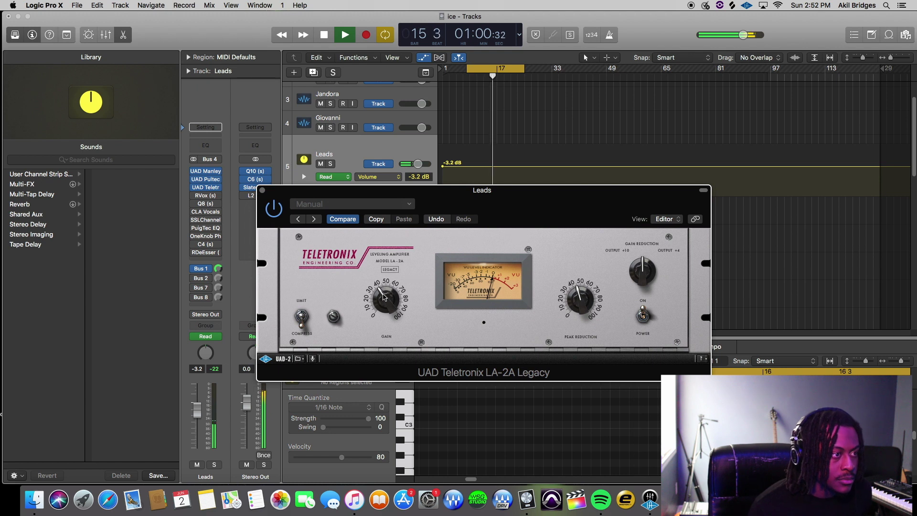
{"action": "mouse_move", "coordinate": [540, 218]}
{"action": "left_mouse_down"}
{"action": "mouse_move", "coordinate": [529, 171]}
{"action": "mouse_move", "coordinate": [532, 227]}
{"action": "left_mouse_up"}
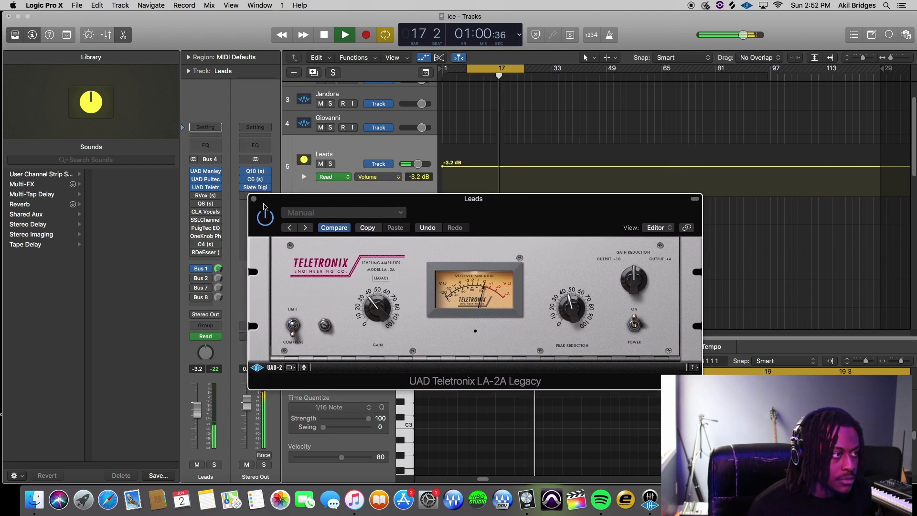
{"action": "left_click", "coordinate": [254, 199]}
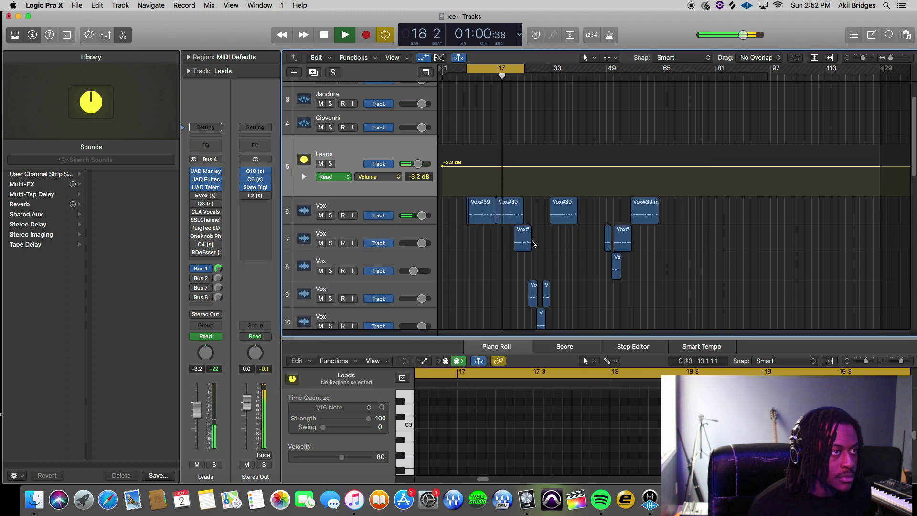
{"action": "key", "text": "space"}
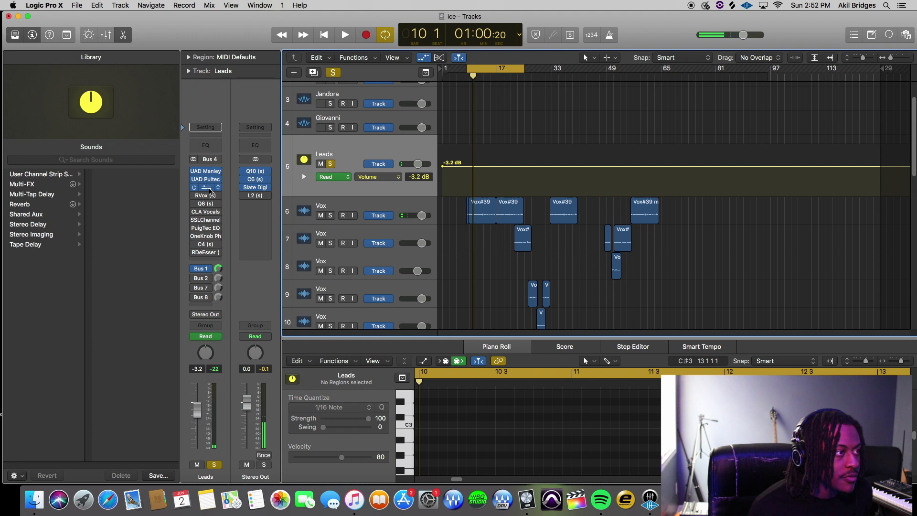
Open the LA-2A, Pultec-Pro and Manley VOXBOX windows of the Leads channel together and spread them apart
{"action": "left_click", "coordinate": [209, 188]}
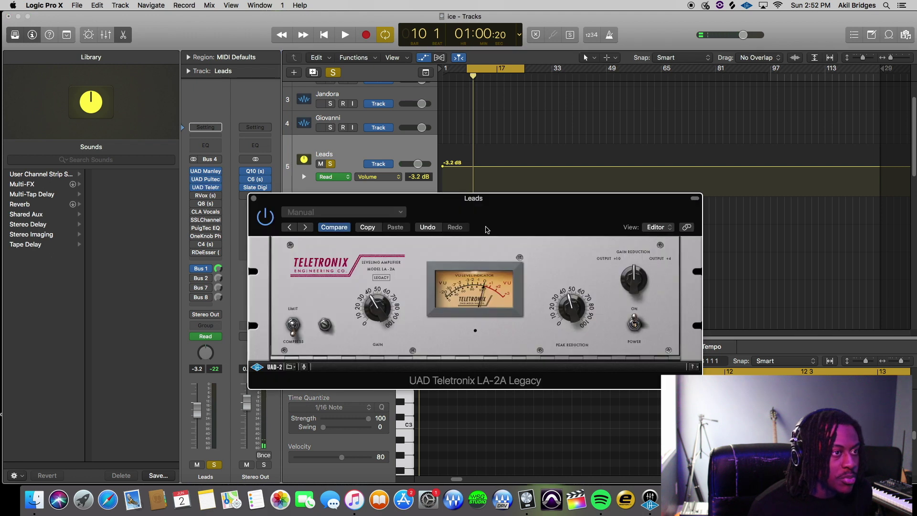
{"action": "left_click_drag", "start_coordinate": [486, 230], "coordinate": [487, 247]}
{"action": "key", "text": "space"}
{"action": "left_click", "coordinate": [206, 179]}
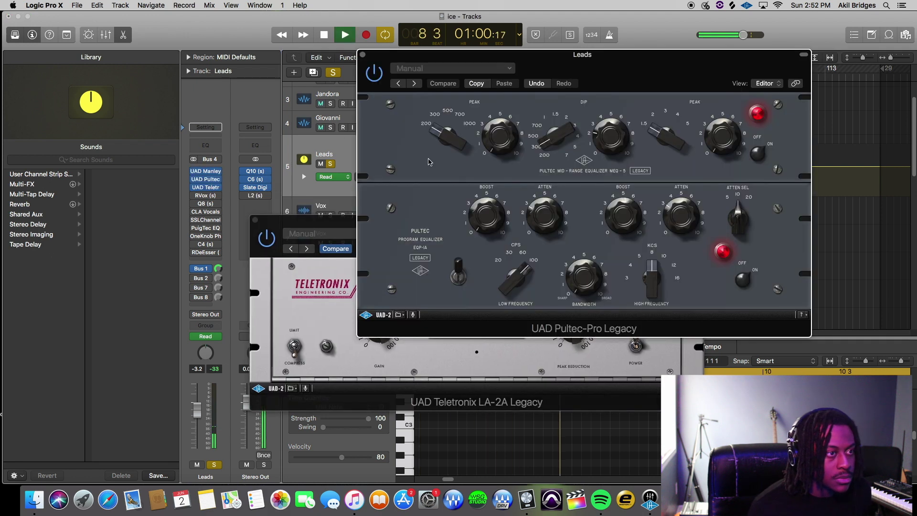
{"action": "left_click", "coordinate": [209, 173]}
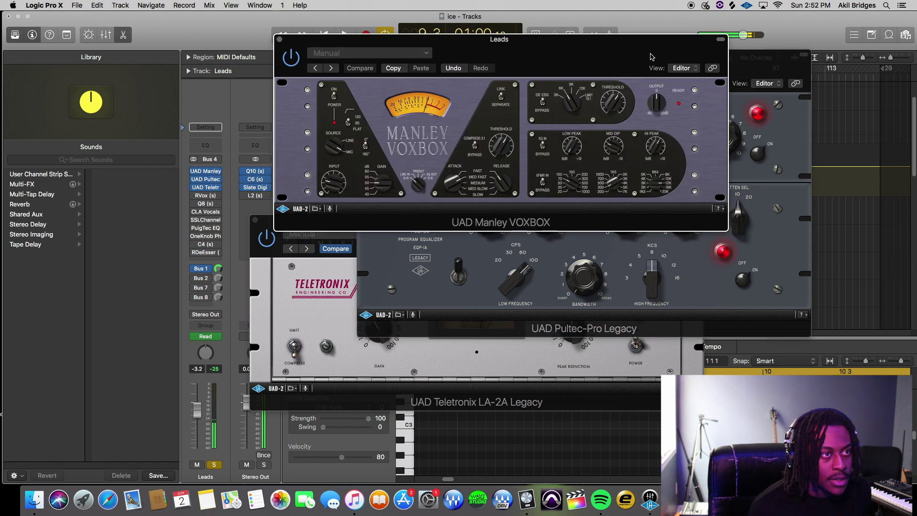
{"action": "left_click_drag", "start_coordinate": [616, 67], "coordinate": [581, 165]}
{"action": "left_click_drag", "start_coordinate": [608, 60], "coordinate": [670, 285]}
{"action": "left_click", "coordinate": [334, 73]}
Audition the Leads through the VOXBOX in solo, unsolo it and keep the VOXBOX window in front
{"action": "left_click_drag", "start_coordinate": [574, 173], "coordinate": [756, 131]}
{"action": "key", "text": "space"}
{"action": "left_click_drag", "start_coordinate": [693, 214], "coordinate": [596, 188]}
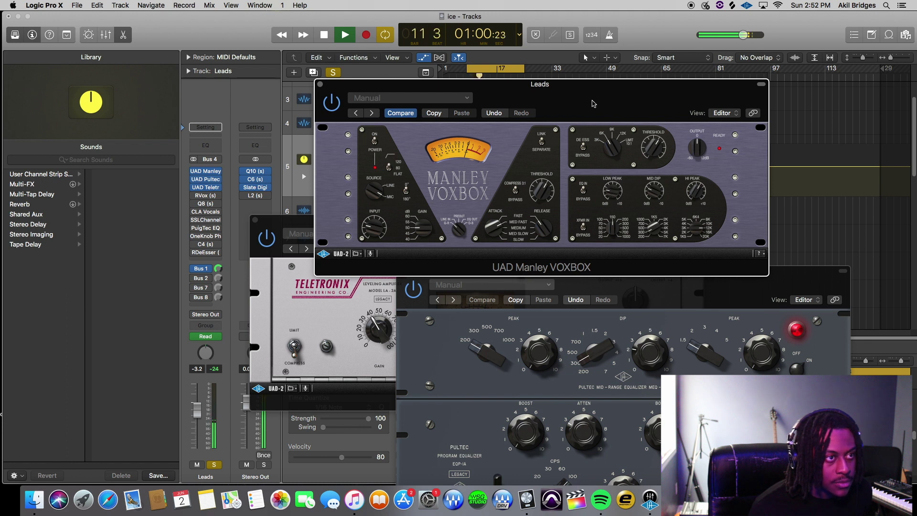
{"action": "left_click_drag", "start_coordinate": [592, 103], "coordinate": [574, 137]}
{"action": "left_click_drag", "start_coordinate": [484, 115], "coordinate": [490, 80]}
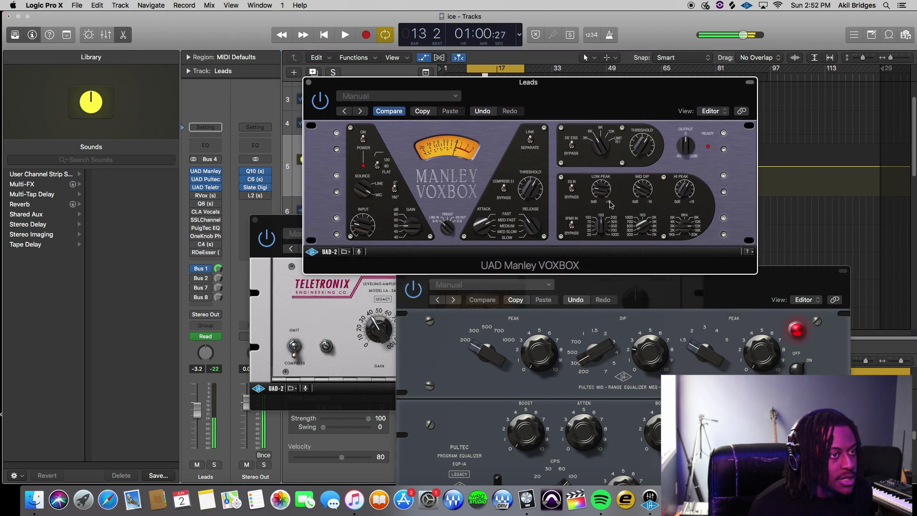
{"action": "left_click_drag", "start_coordinate": [590, 110], "coordinate": [591, 117]}
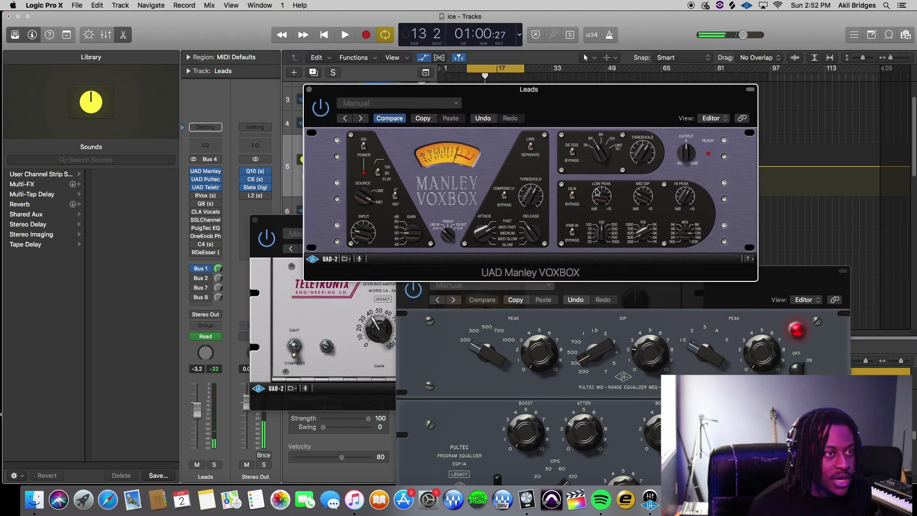
Audition the Leads through the VOXBOX soloed and in the full mix, and close the VOXBOX window
{"action": "key", "text": "space"}
{"action": "left_click_drag", "start_coordinate": [610, 171], "coordinate": [593, 269]}
{"action": "key", "text": "space"}
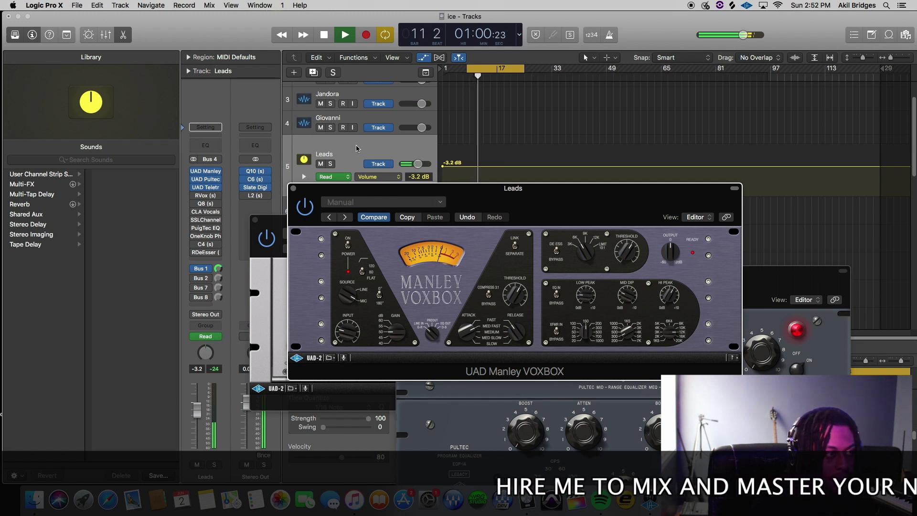
{"action": "key", "text": "s"}
{"action": "left_click", "coordinate": [586, 300]}
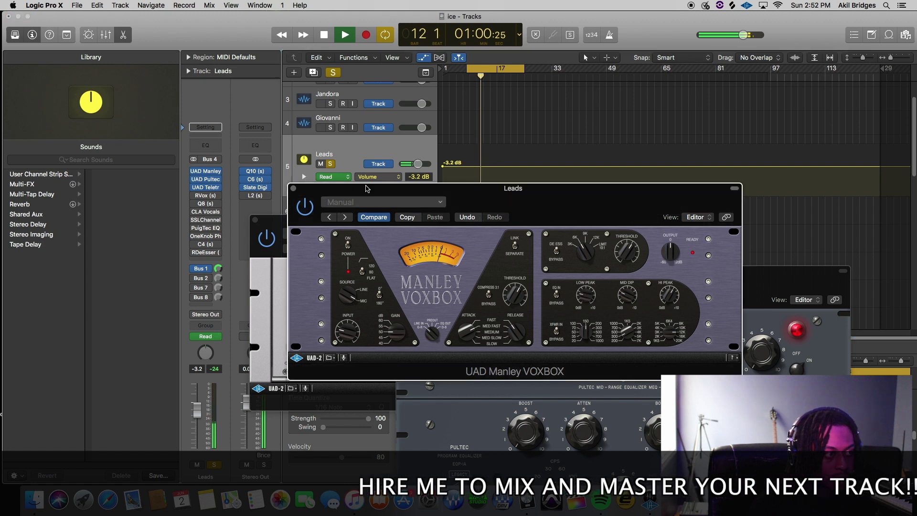
{"action": "key", "text": "s"}
{"action": "left_click_drag", "start_coordinate": [303, 194], "coordinate": [289, 118]}
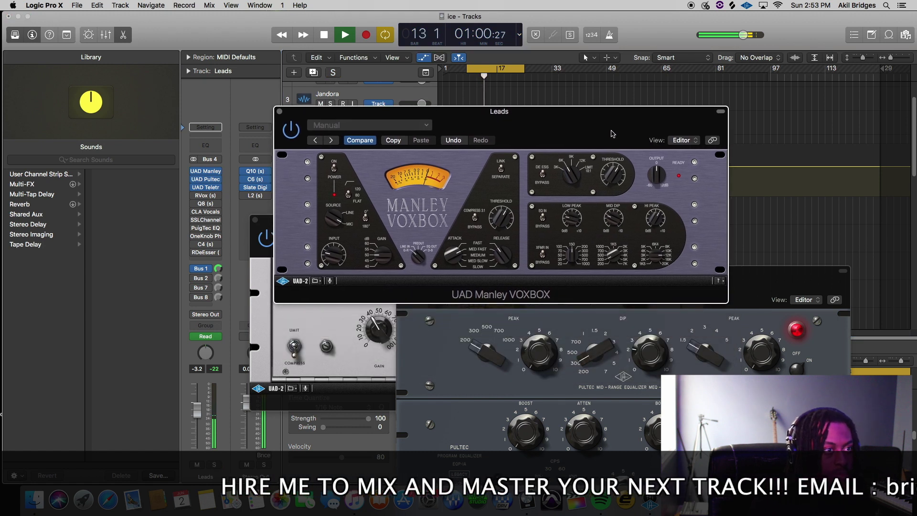
{"action": "left_click", "coordinate": [280, 111]}
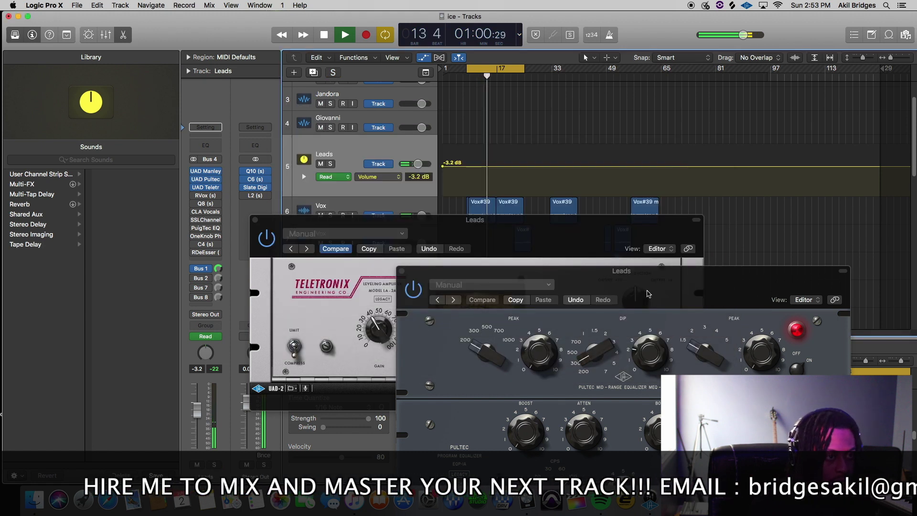
Fine-tune the high-frequency Boost of the Pultec-Pro on the Leads during playback, and close the Pultec-Pro and LA-2A windows
{"action": "left_click_drag", "start_coordinate": [406, 276], "coordinate": [402, 139]}
{"action": "left_click", "coordinate": [396, 134]}
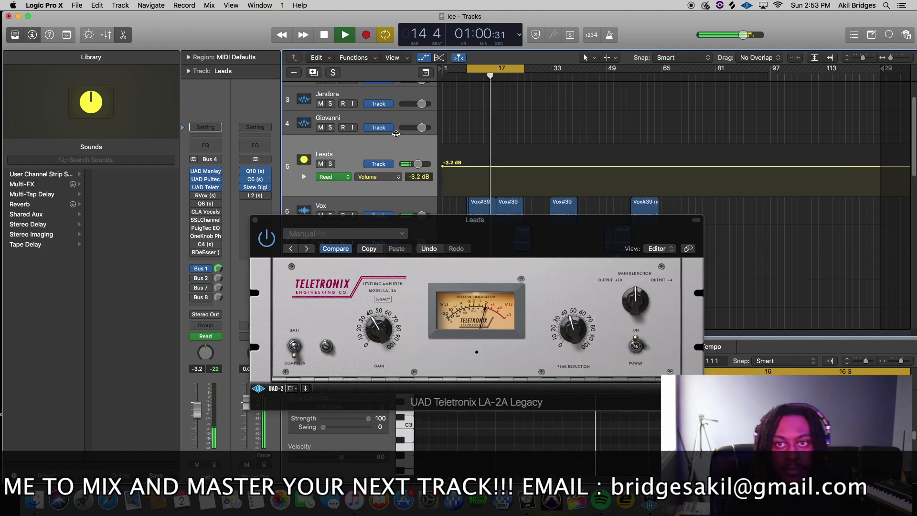
{"action": "left_click_drag", "start_coordinate": [495, 237], "coordinate": [554, 147]}
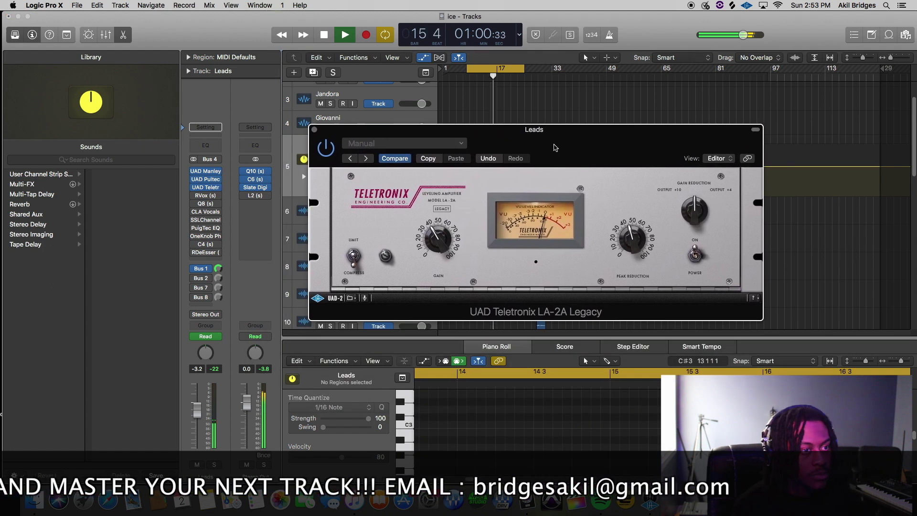
{"action": "left_click", "coordinate": [198, 177]}
{"action": "left_click_drag", "start_coordinate": [706, 170], "coordinate": [689, 126]}
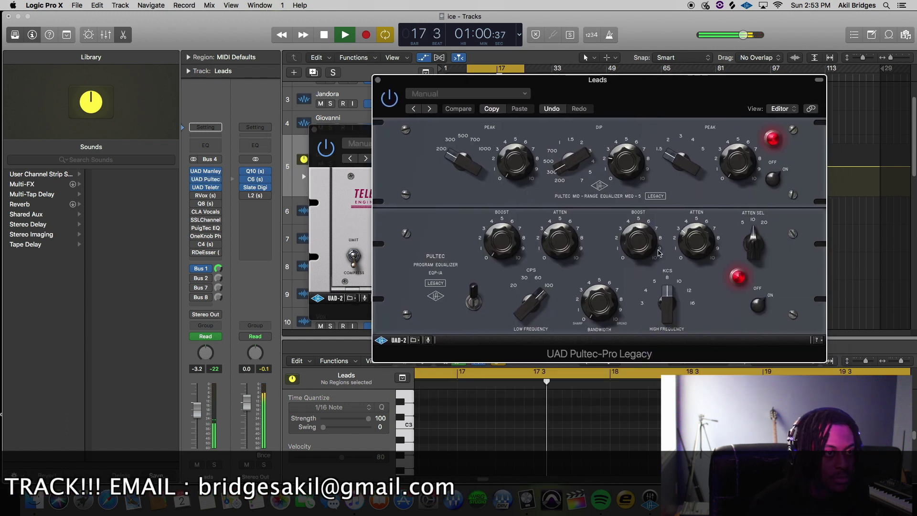
{"action": "left_click_drag", "start_coordinate": [641, 250], "coordinate": [638, 244]}
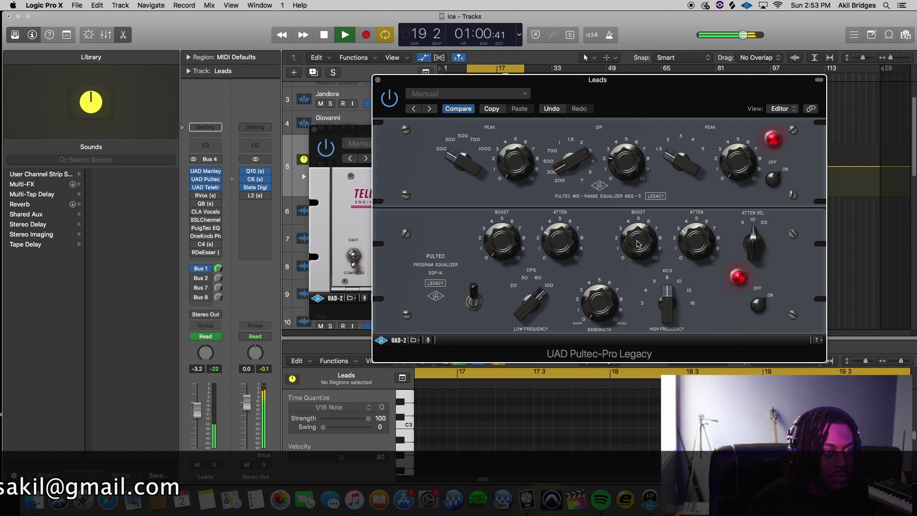
{"action": "left_click_drag", "start_coordinate": [639, 244], "coordinate": [639, 247]}
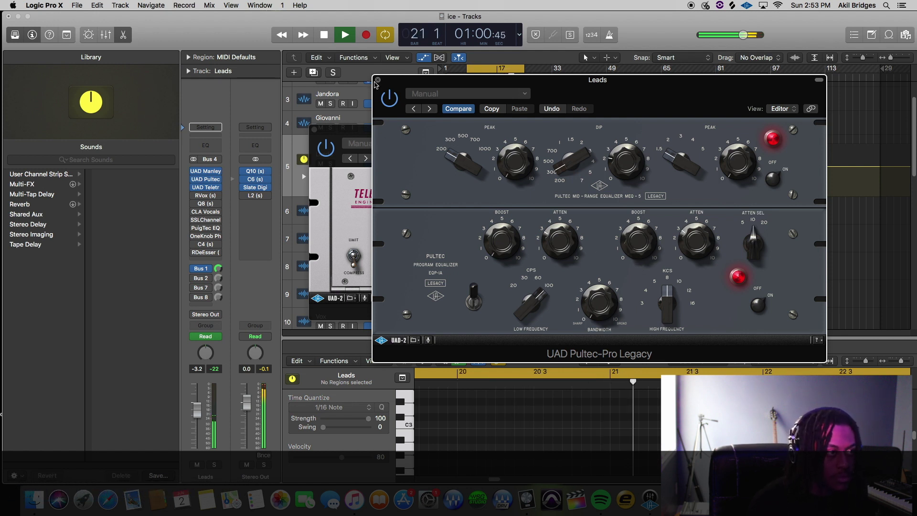
{"action": "key", "text": "super+w"}
{"action": "left_click", "coordinate": [315, 130]}
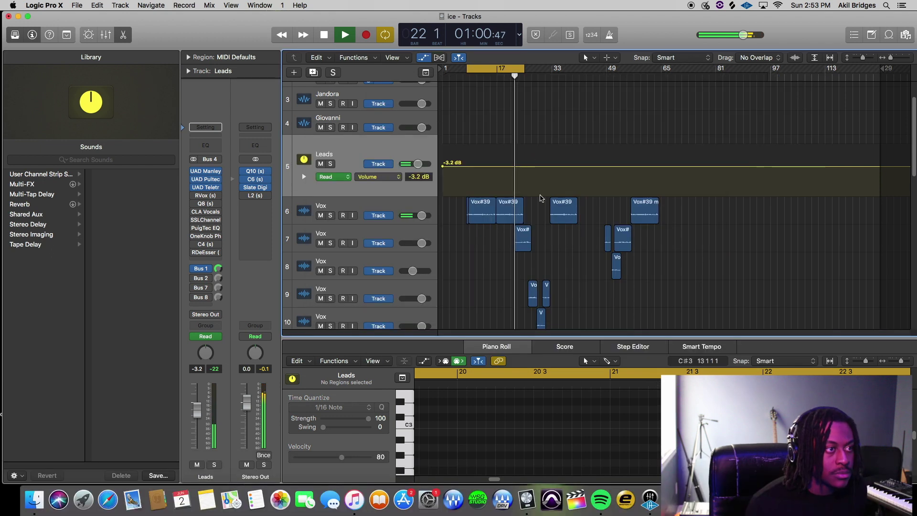
Solo the Leads, enable their Bus 7 send and audition it with the H-Delay of the Delays channel open
{"action": "left_click", "coordinate": [330, 164]}
{"action": "key", "text": "space"}
{"action": "left_click", "coordinate": [204, 279]}
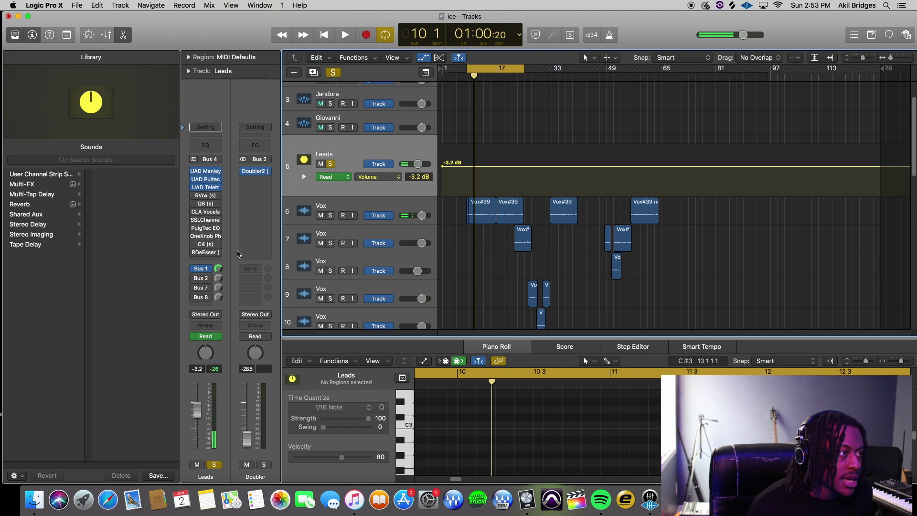
{"action": "left_click", "coordinate": [204, 289]}
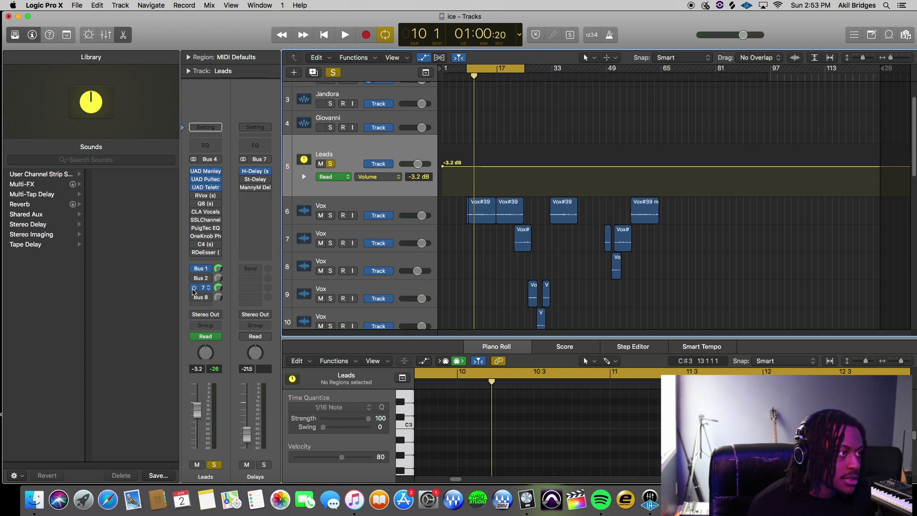
{"action": "left_click", "coordinate": [257, 172]}
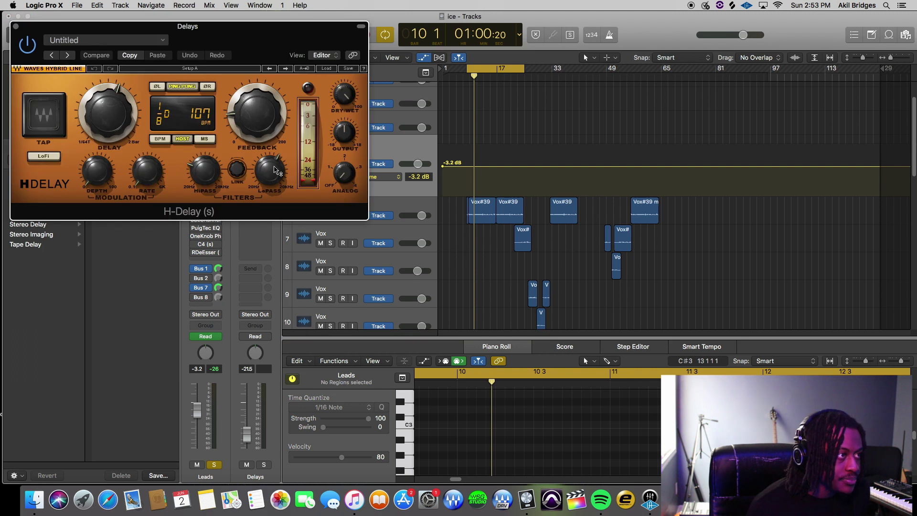
{"action": "left_click_drag", "start_coordinate": [267, 51], "coordinate": [731, 97]}
{"action": "key", "text": "space"}
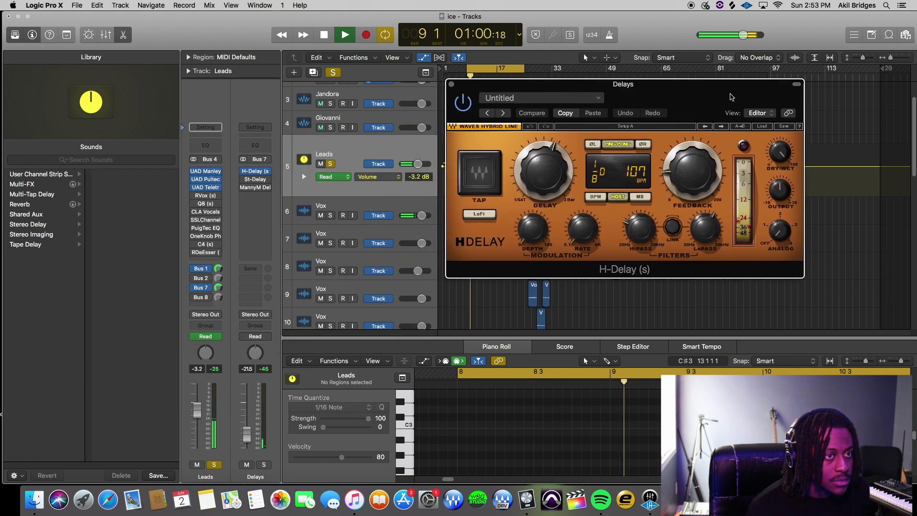
{"action": "key", "text": "space"}
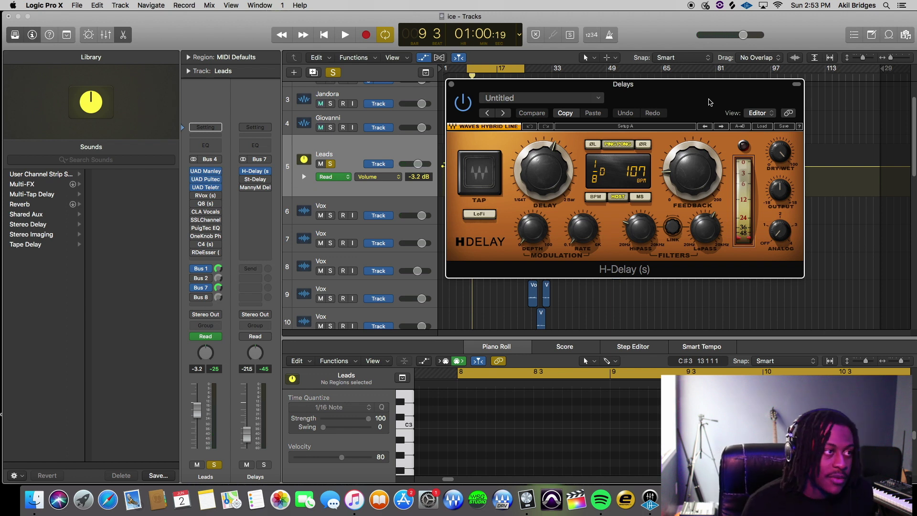
Unsolo the Leads, enable their Bus 2 send and look over the Doubler2 settings on the Doubler channel
{"action": "left_click", "coordinate": [335, 75]}
{"action": "key", "text": "space"}
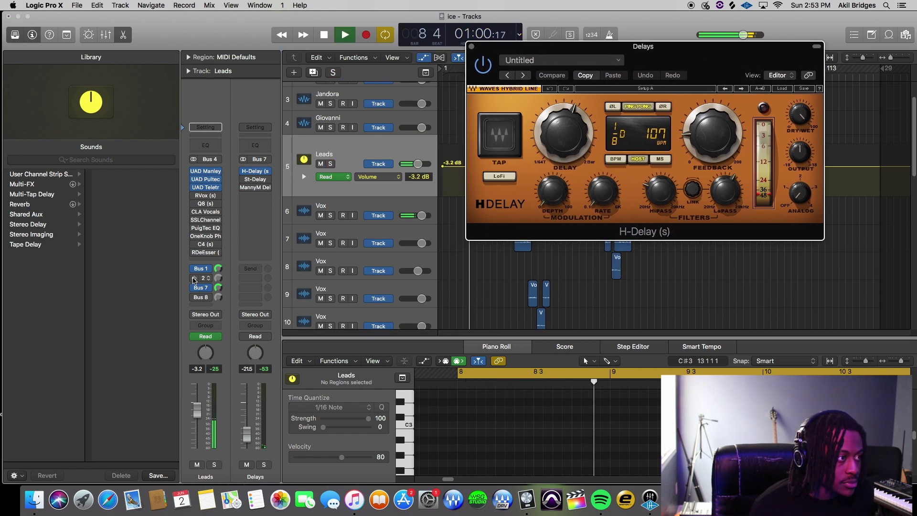
{"action": "left_click", "coordinate": [194, 278]}
{"action": "key", "text": "space"}
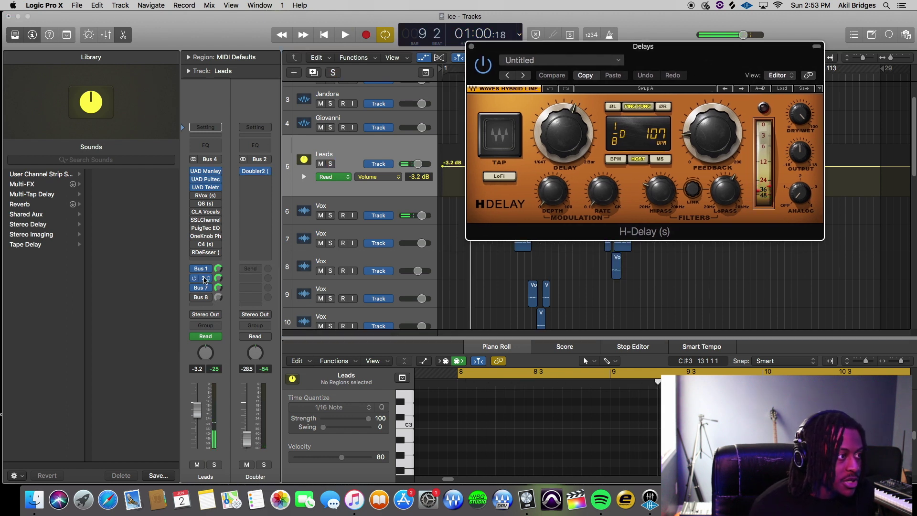
{"action": "left_click", "coordinate": [253, 174]}
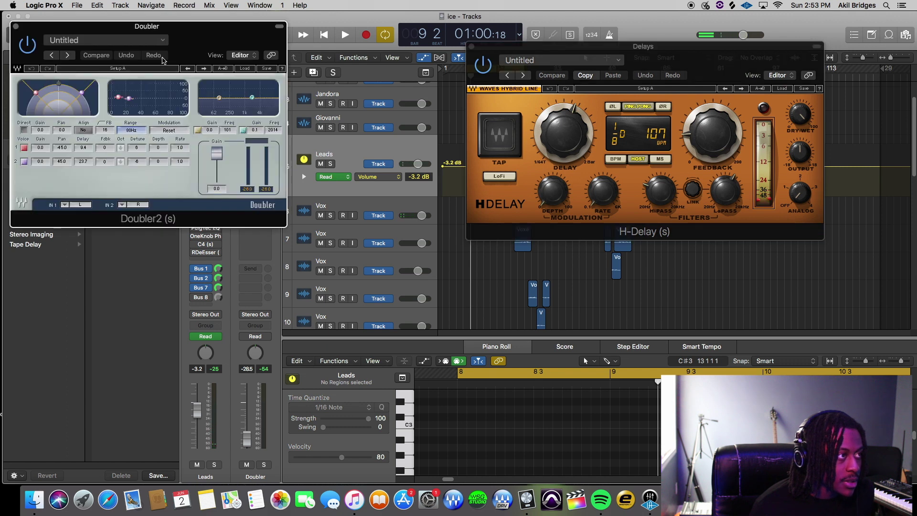
{"action": "left_click_drag", "start_coordinate": [207, 43], "coordinate": [346, 57]}
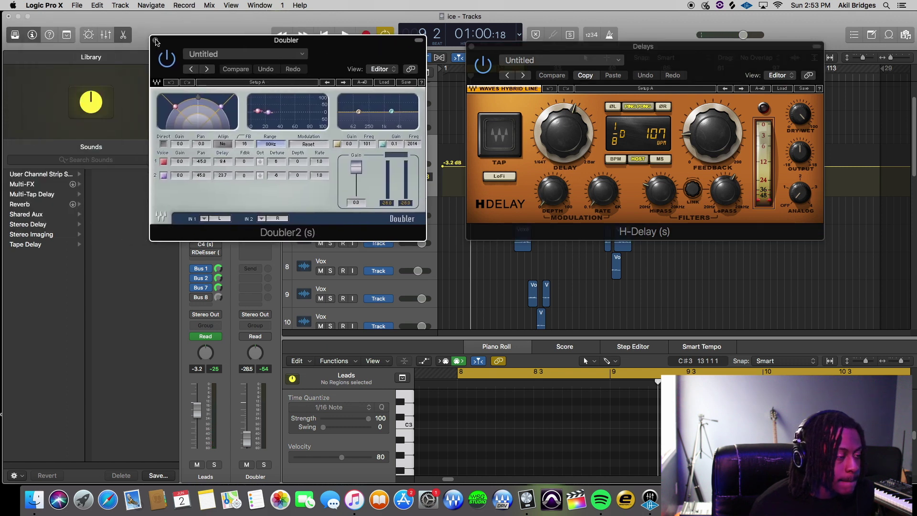
{"action": "left_click", "coordinate": [156, 41]}
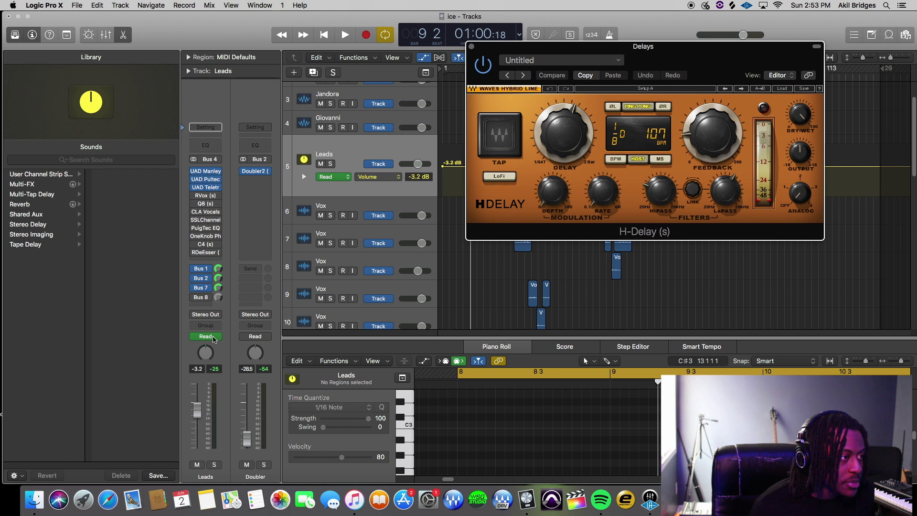
Enable the Bus 8 send of the Leads and audition it in the mix with RVerb open and H-Delay closed
{"action": "left_click", "coordinate": [201, 299]}
{"action": "left_click", "coordinate": [255, 172]}
{"action": "left_click_drag", "start_coordinate": [228, 34], "coordinate": [321, 78]}
{"action": "left_click", "coordinate": [472, 46]}
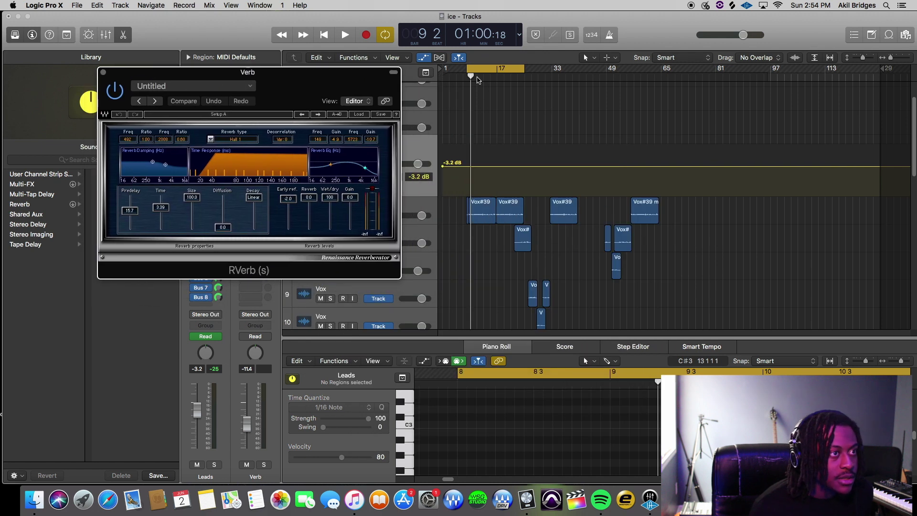
{"action": "key", "text": "space"}
{"action": "left_click_drag", "start_coordinate": [397, 77], "coordinate": [362, 71]}
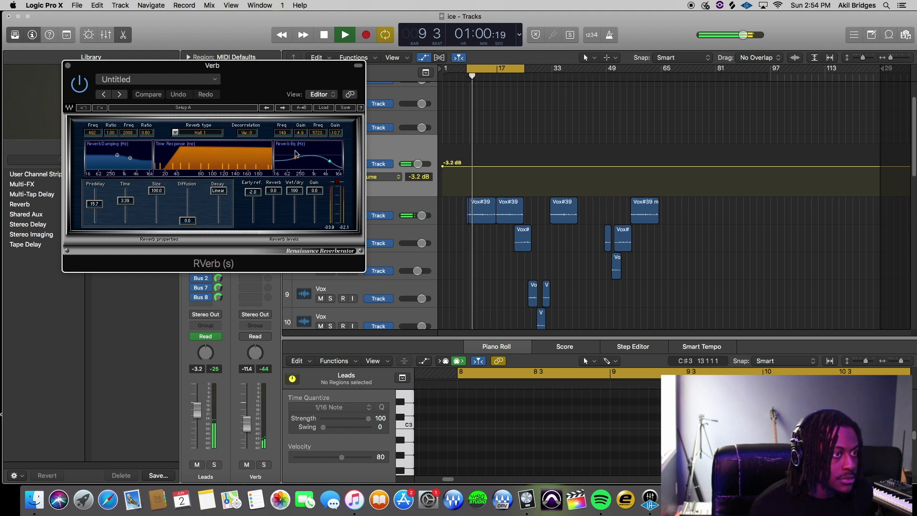
{"action": "left_click_drag", "start_coordinate": [296, 80], "coordinate": [248, 79]}
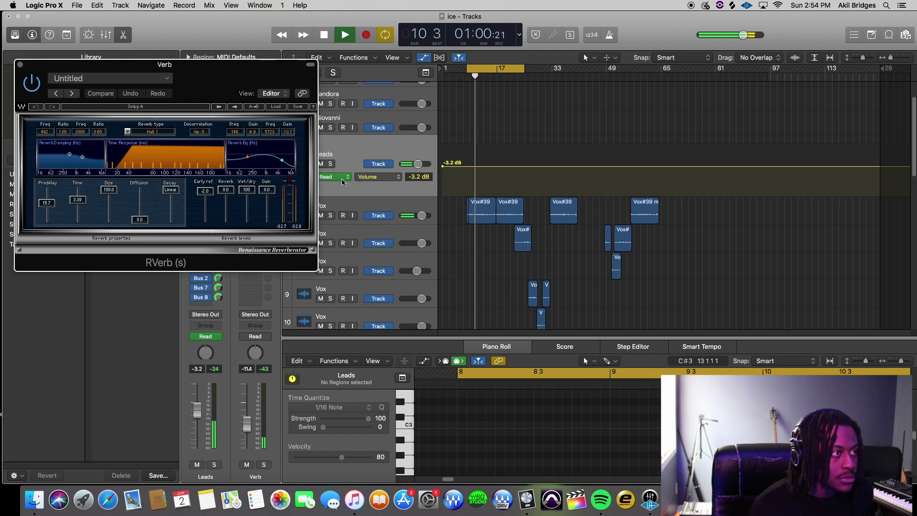
{"action": "key", "text": "v"}
{"action": "key", "text": "v"}
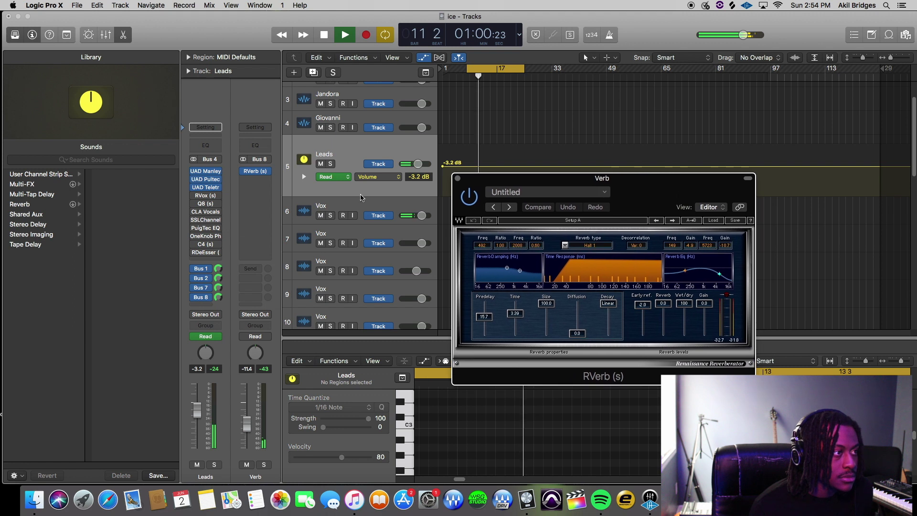
Review the VOXBOX and LA-2A on the Leads while the mix plays, and close all open plug-in windows
{"action": "left_click", "coordinate": [206, 171]}
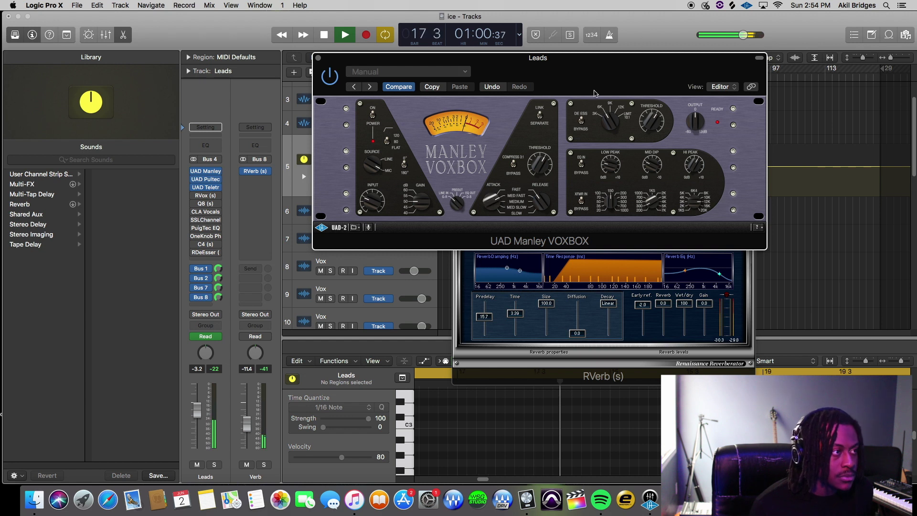
{"action": "left_click", "coordinate": [205, 186]}
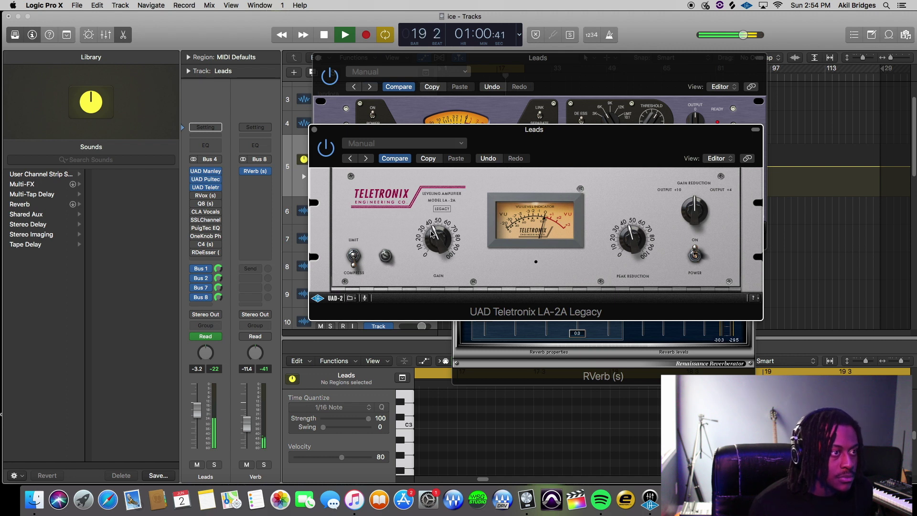
{"action": "left_click_drag", "start_coordinate": [594, 140], "coordinate": [586, 128]}
{"action": "left_click", "coordinate": [308, 118]}
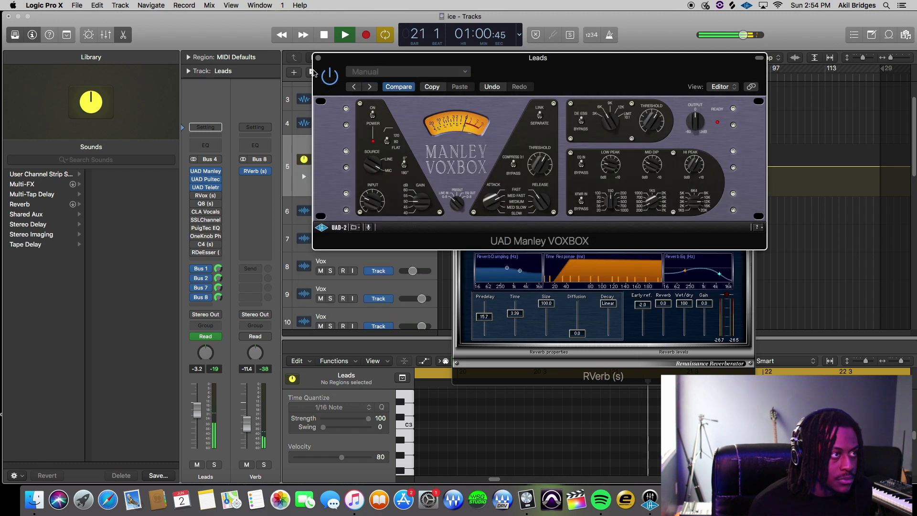
{"action": "left_click", "coordinate": [318, 59]}
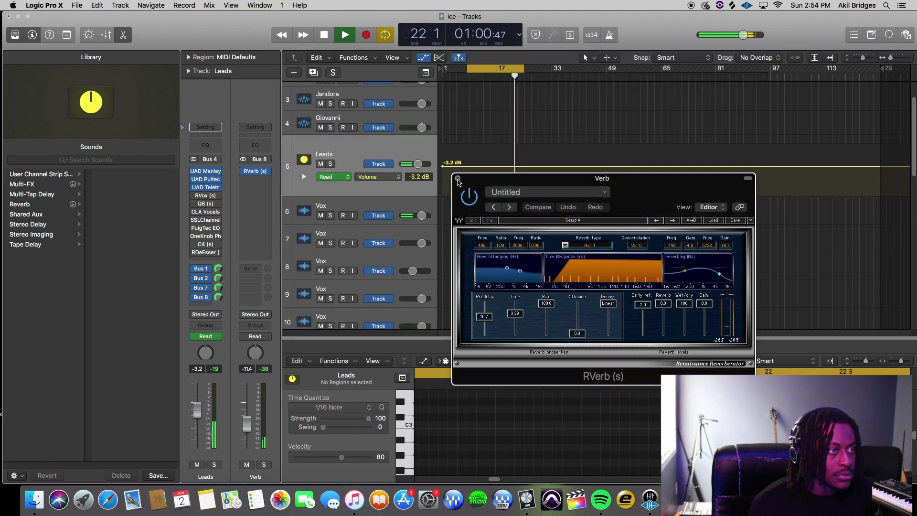
{"action": "left_click", "coordinate": [457, 179]}
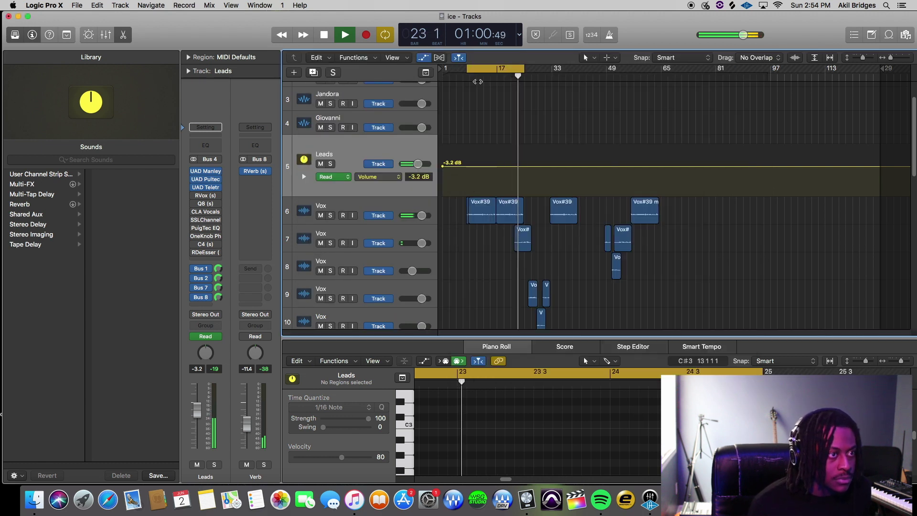
Solo the Leads, reopen RVerb during playback and raise the Verb channel fader to -9.2 dB
{"action": "key", "text": "space"}
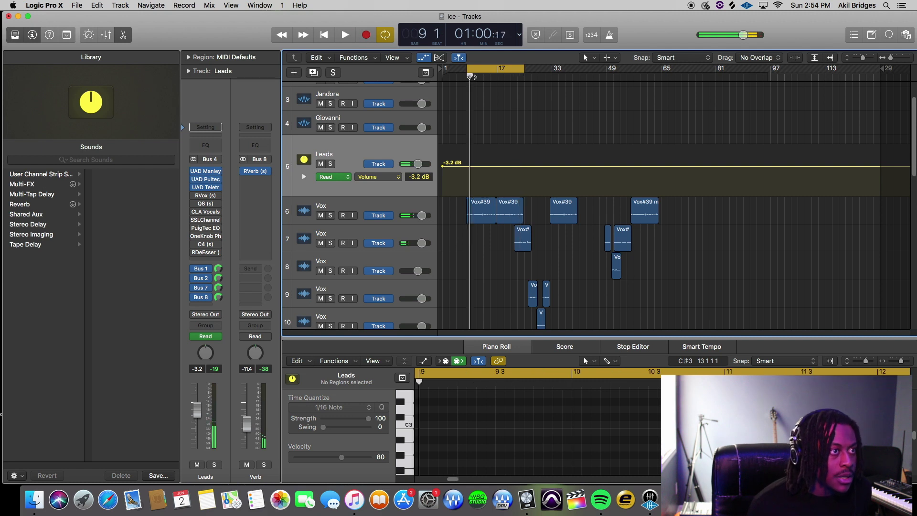
{"action": "left_click", "coordinate": [330, 164]}
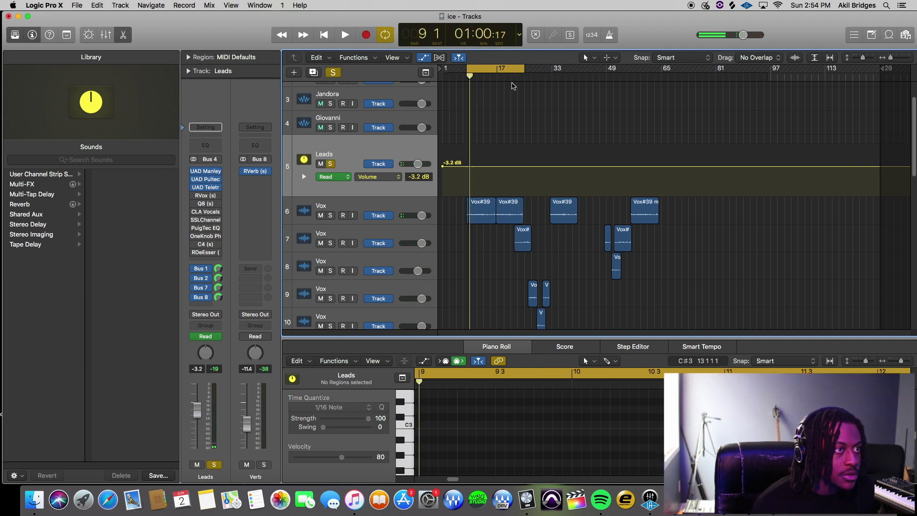
{"action": "key", "text": "space"}
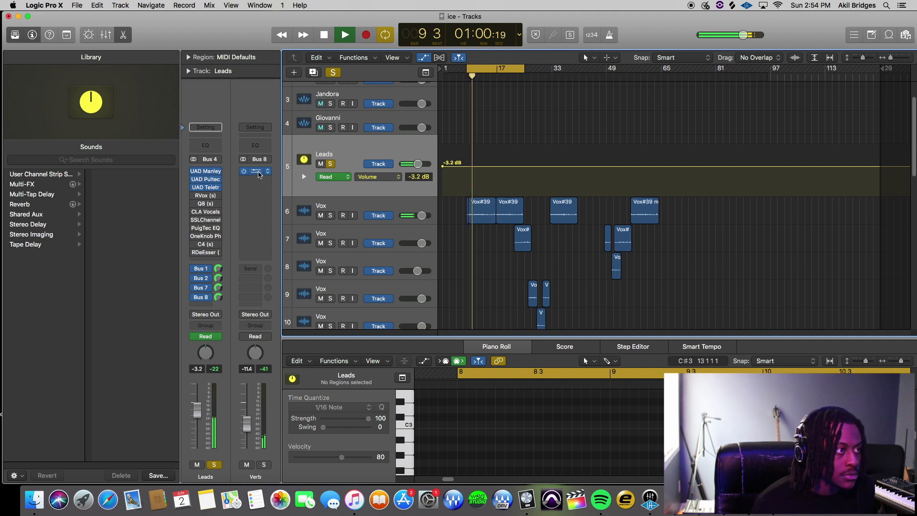
{"action": "left_click", "coordinate": [258, 174]}
{"action": "left_click_drag", "start_coordinate": [655, 207], "coordinate": [699, 123]}
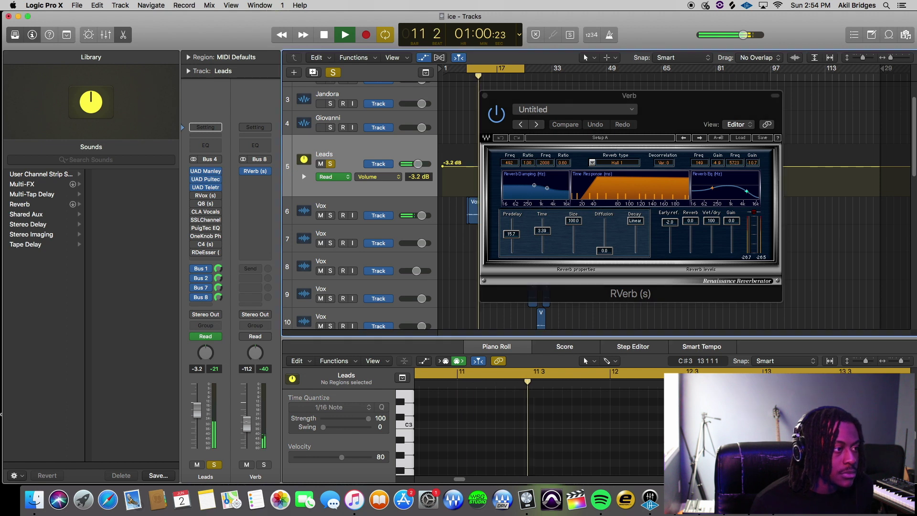
{"action": "left_click_drag", "start_coordinate": [247, 423], "coordinate": [246, 420]}
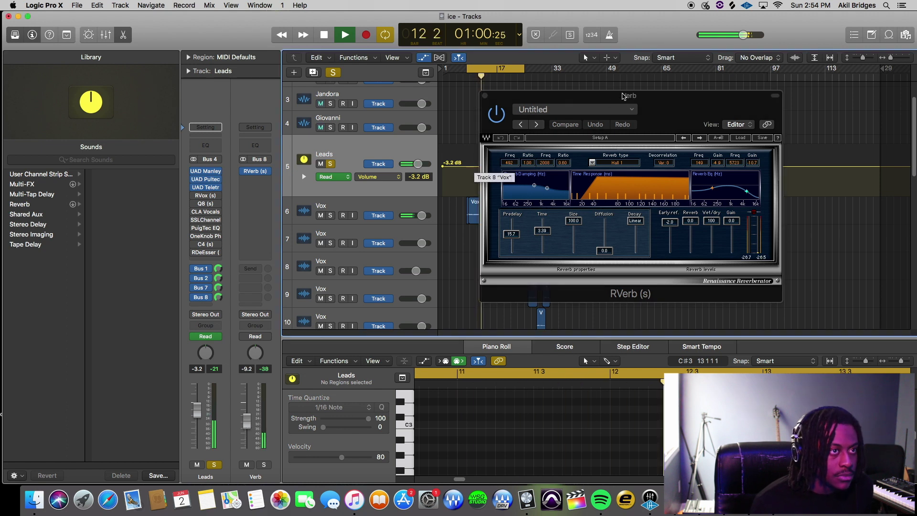
{"action": "left_click_drag", "start_coordinate": [675, 103], "coordinate": [667, 95]}
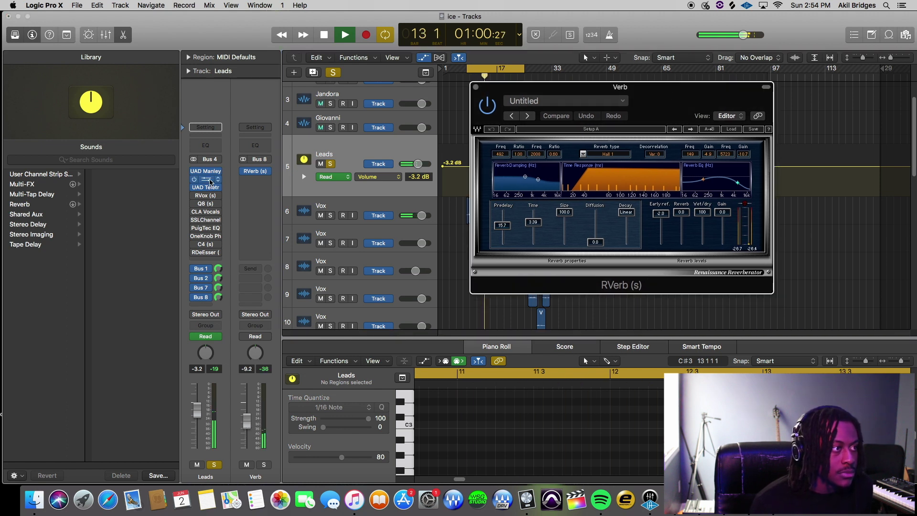
Open the Pultec-Pro on the Leads, restart playback around bar 8 and unsolo the Leads to hear them in the mix
{"action": "left_click", "coordinate": [210, 181]}
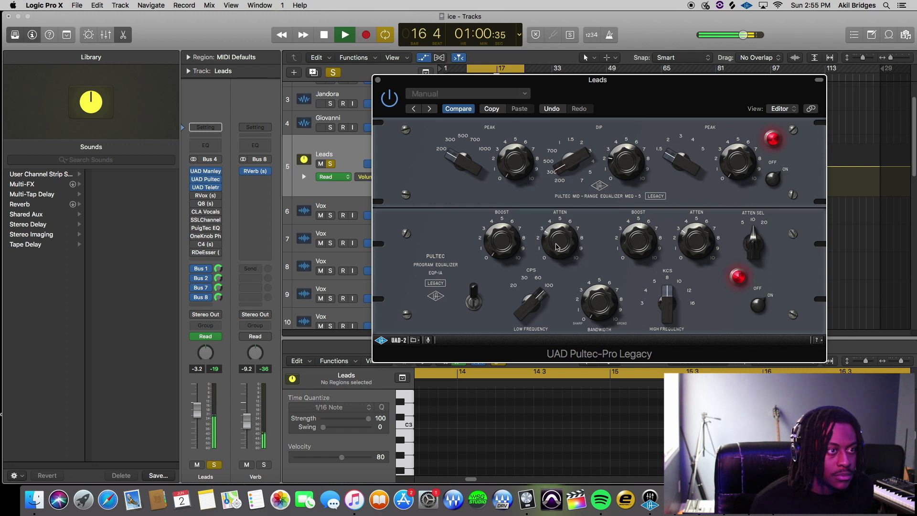
{"action": "key", "text": "space"}
{"action": "left_click_drag", "start_coordinate": [549, 81], "coordinate": [710, 116]}
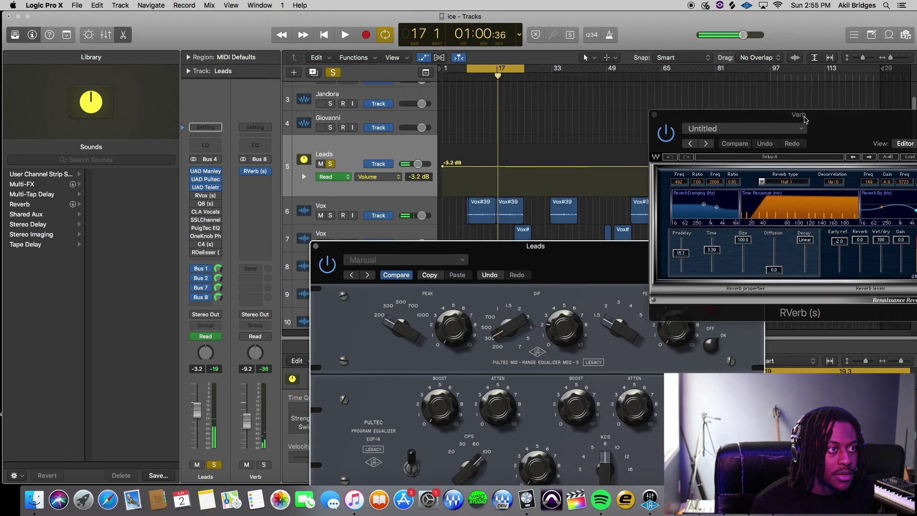
{"action": "left_click", "coordinate": [475, 69]}
{"action": "key", "text": "space"}
{"action": "left_click_drag", "start_coordinate": [420, 246], "coordinate": [419, 119]}
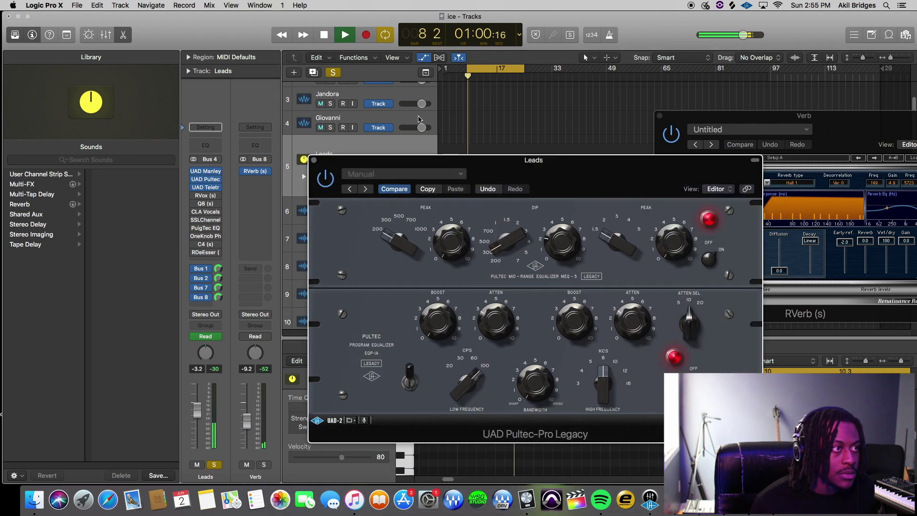
{"action": "left_click", "coordinate": [329, 74]}
{"action": "left_click_drag", "start_coordinate": [600, 160], "coordinate": [581, 86]}
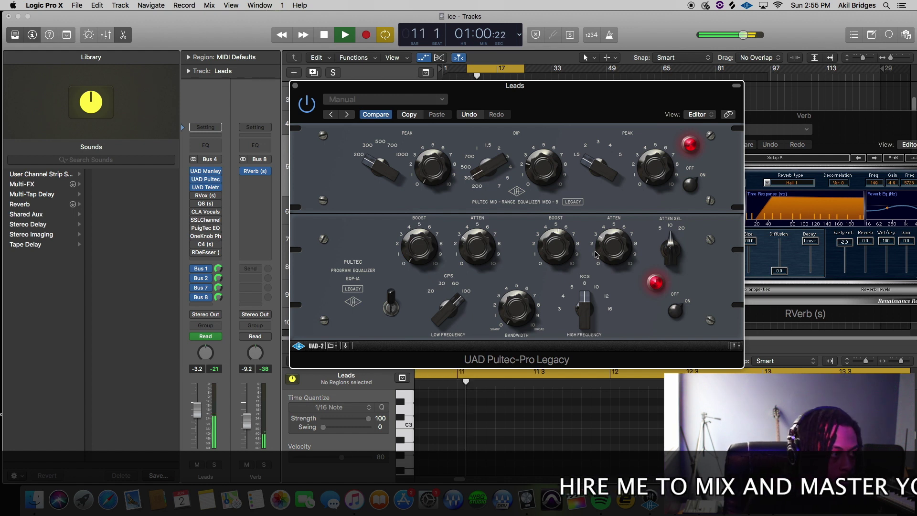
Check the LA-2A on the Leads while the mix plays, and close the LA-2A, Pultec-Pro and RVerb windows
{"action": "left_click", "coordinate": [205, 188]}
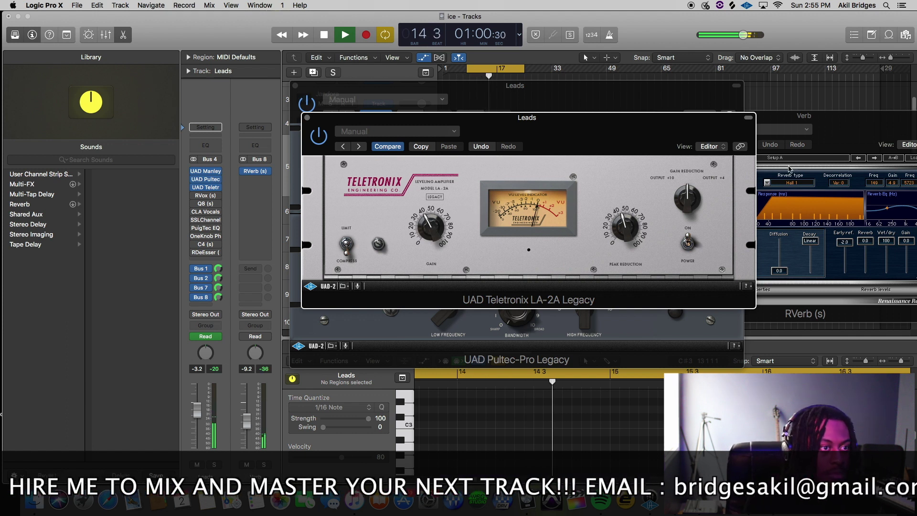
{"action": "left_click_drag", "start_coordinate": [650, 142], "coordinate": [670, 107]}
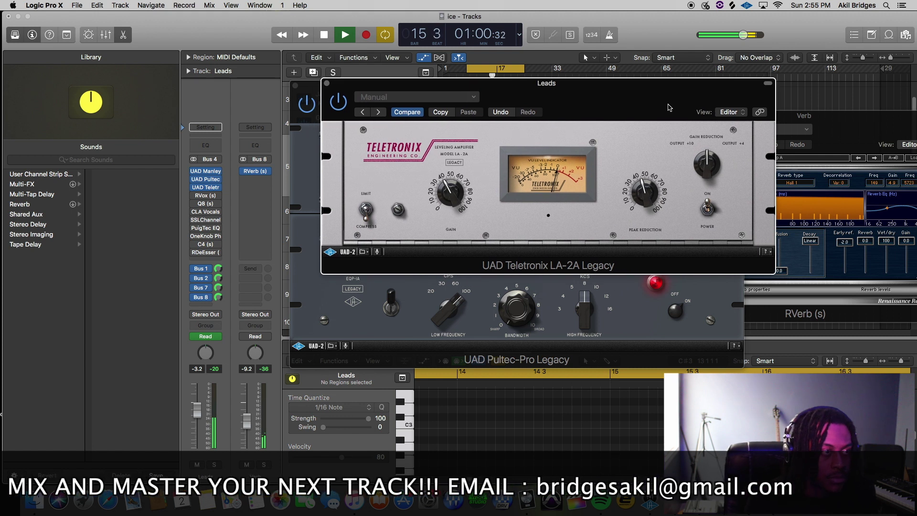
{"action": "left_click", "coordinate": [328, 83]}
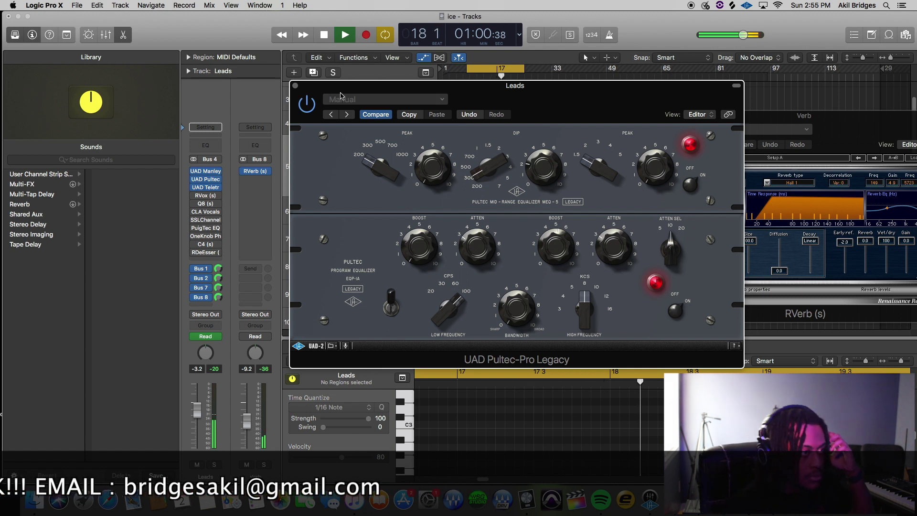
{"action": "left_click_drag", "start_coordinate": [532, 103], "coordinate": [390, 81]}
{"action": "left_click", "coordinate": [153, 63]}
{"action": "left_click_drag", "start_coordinate": [803, 124], "coordinate": [638, 98]}
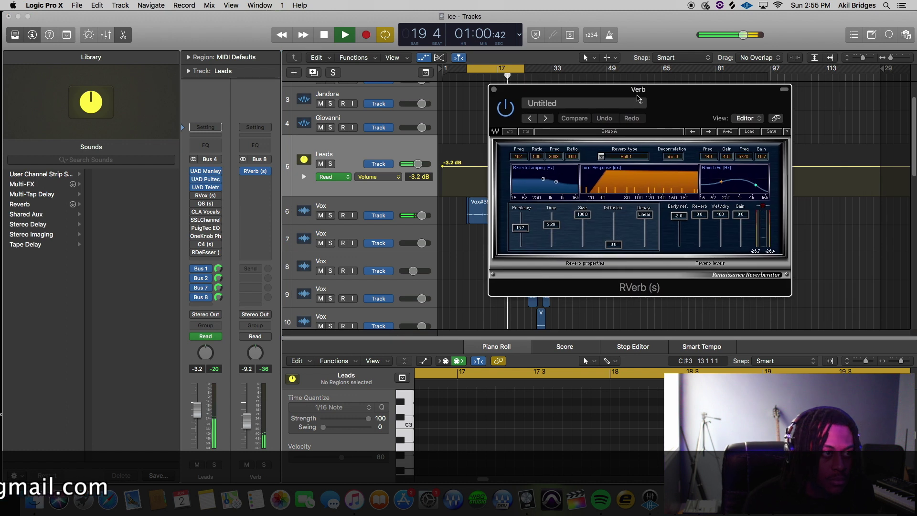
{"action": "key", "text": "super+w"}
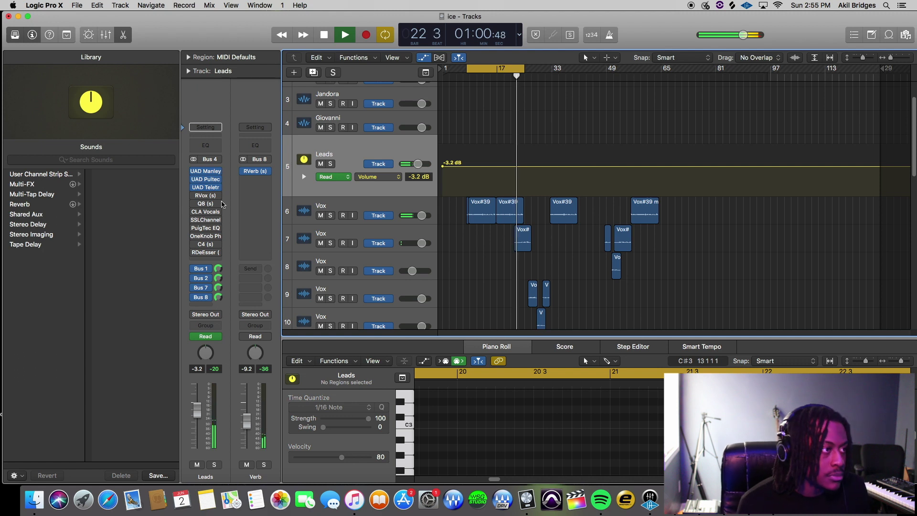
Recheck the Pultec-Pro on the Leads and close it, then stop playback at bar 9 with cycle mode off
{"action": "left_click", "coordinate": [198, 180]}
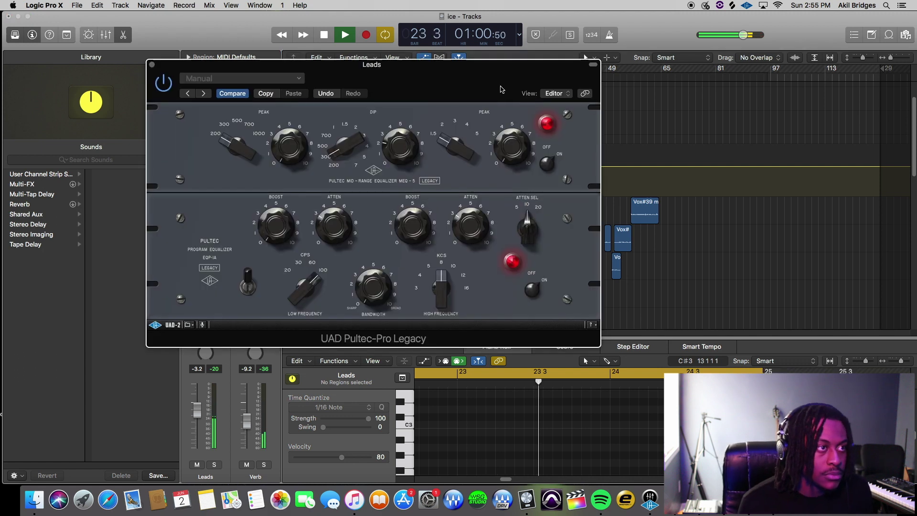
{"action": "left_click_drag", "start_coordinate": [497, 88], "coordinate": [635, 61]}
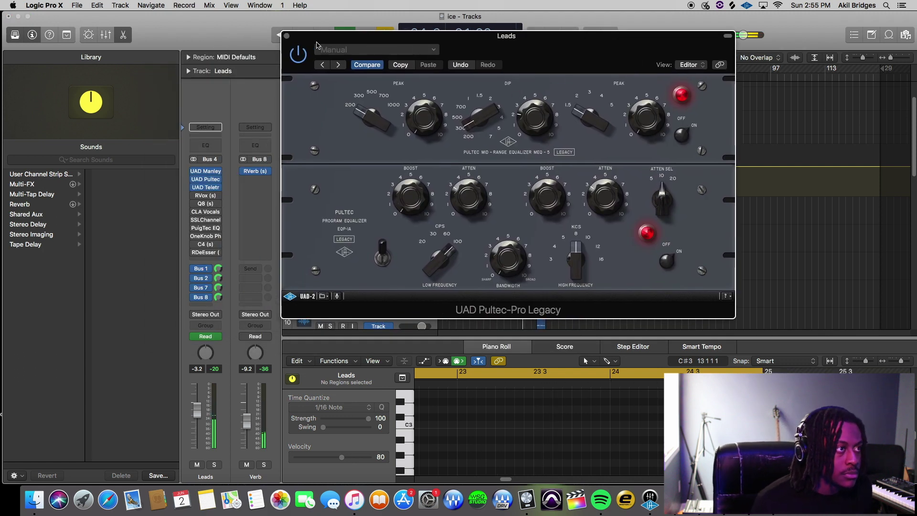
{"action": "left_click", "coordinate": [287, 37]}
{"action": "left_click", "coordinate": [467, 70]}
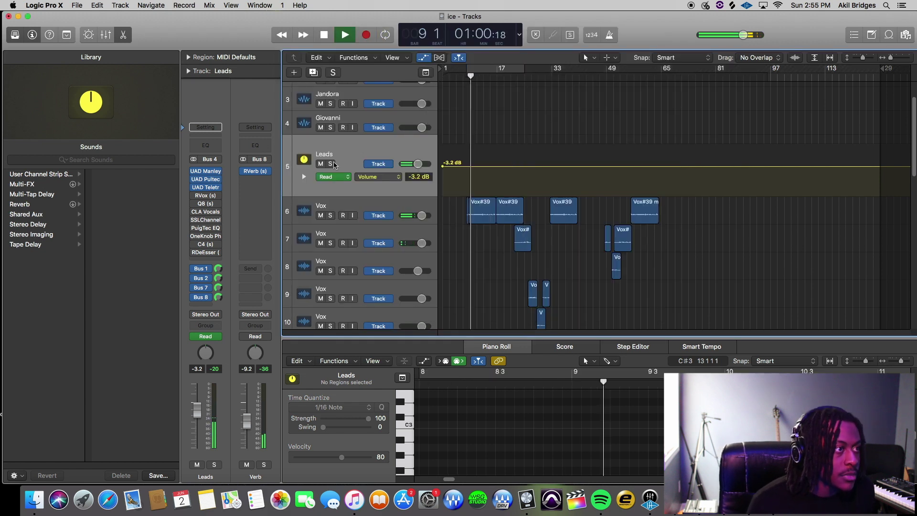
{"action": "key", "text": "space"}
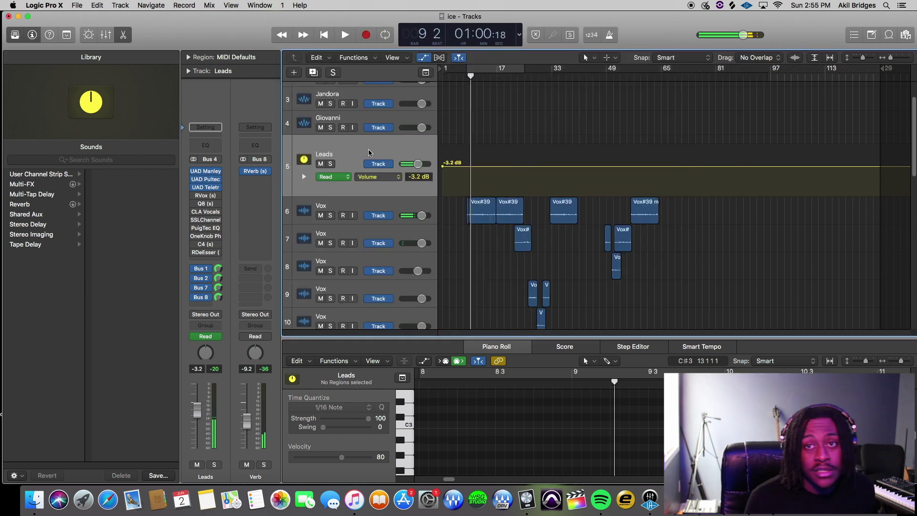
Review the VOXBOX and the Pultec-Pro settings on the Leads with playback stopped, closing each plug-in window
{"action": "left_click", "coordinate": [213, 172]}
{"action": "left_click_drag", "start_coordinate": [604, 85], "coordinate": [685, 77]}
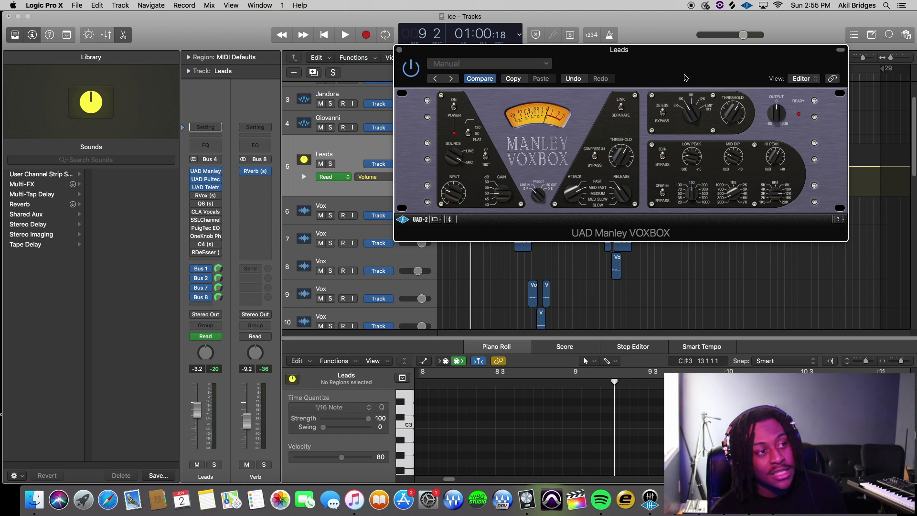
{"action": "left_click", "coordinate": [400, 51]}
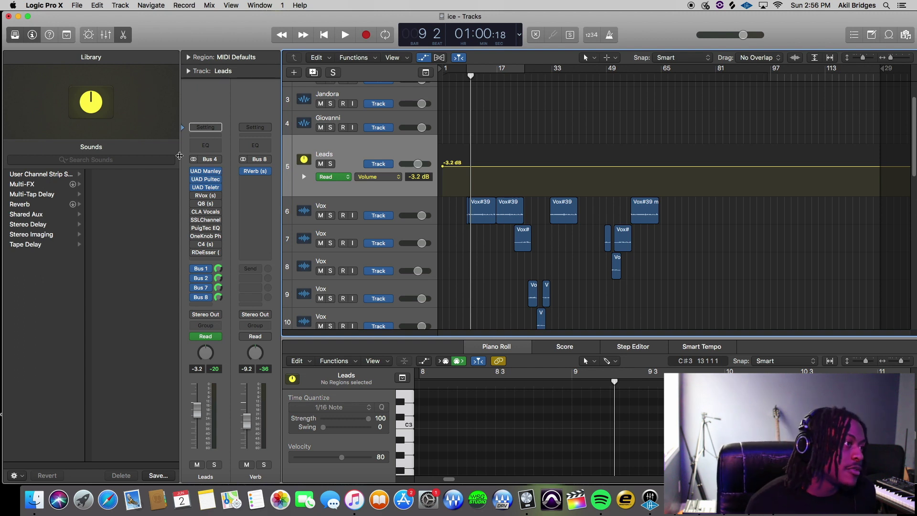
{"action": "left_click", "coordinate": [206, 179]}
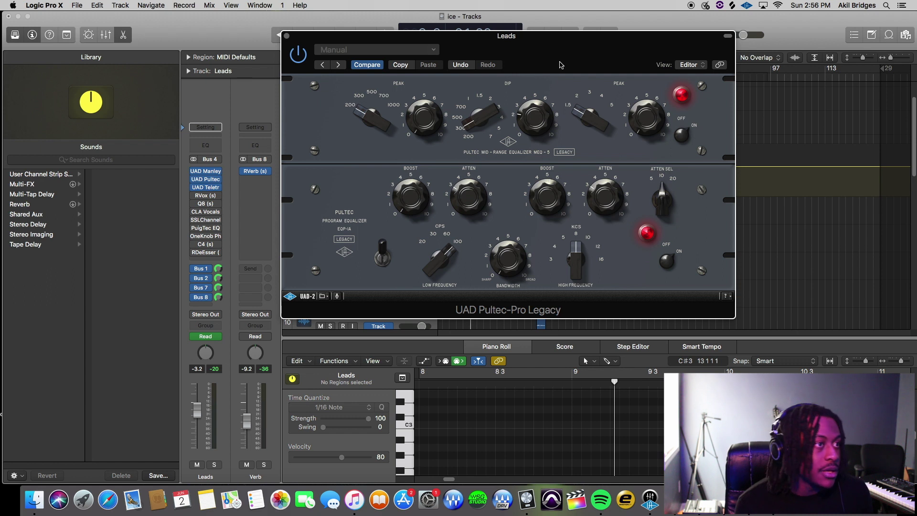
{"action": "left_click_drag", "start_coordinate": [560, 65], "coordinate": [578, 62]}
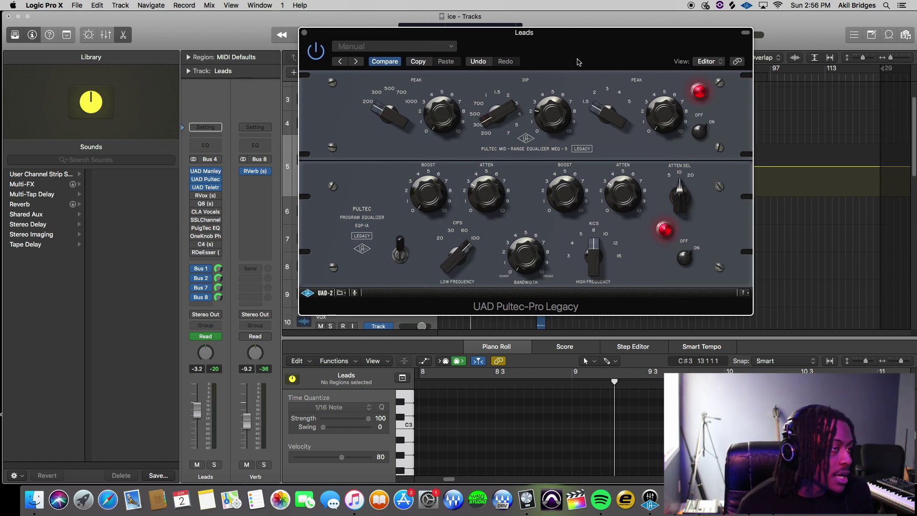
{"action": "left_click", "coordinate": [305, 33]}
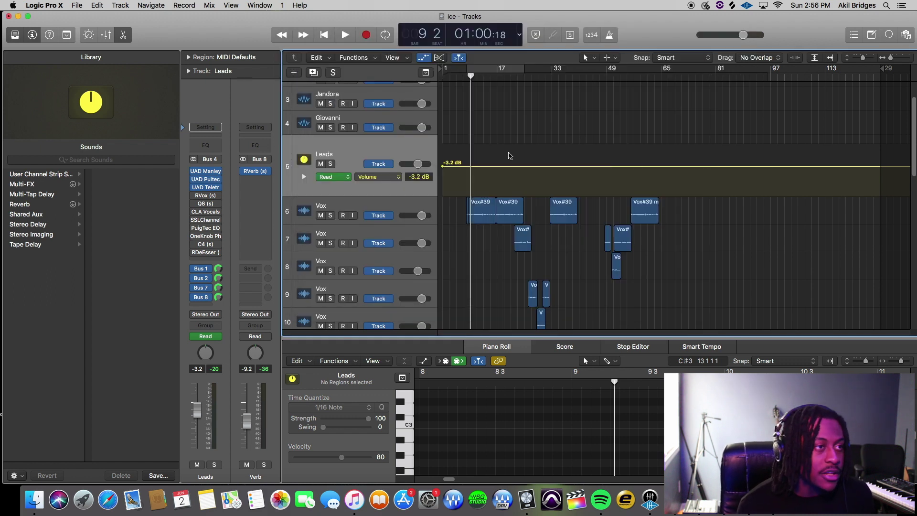
Examine the LA-2A settings on the Leads, close its window and reopen the Pultec-Pro
{"action": "scroll", "coordinate": [360, 140], "scroll_direction": "up", "scroll_amount": 3}
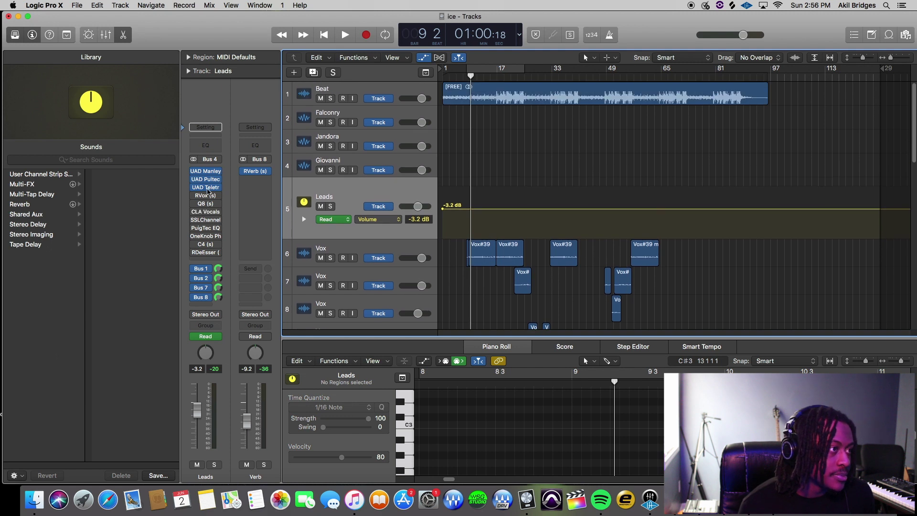
{"action": "left_click", "coordinate": [213, 189]}
{"action": "left_click_drag", "start_coordinate": [603, 112], "coordinate": [644, 89]}
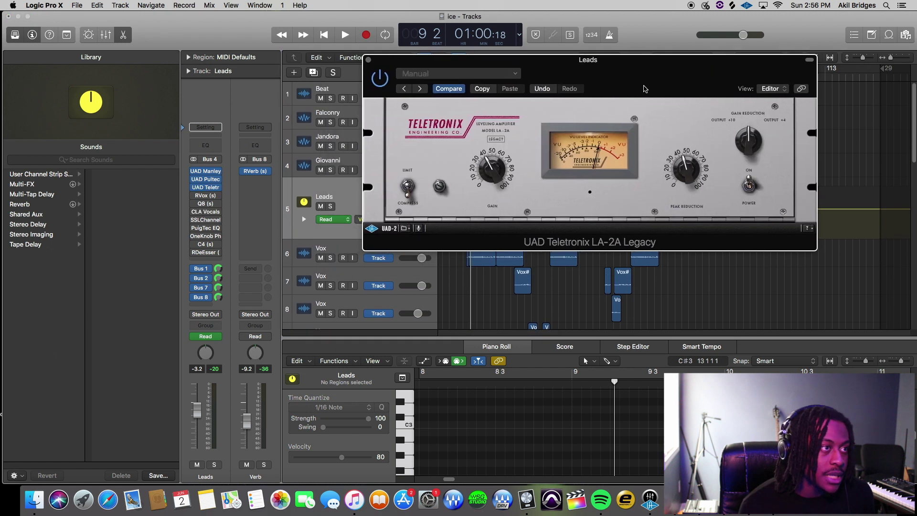
{"action": "left_click", "coordinate": [369, 60]}
{"action": "left_click", "coordinate": [205, 181]}
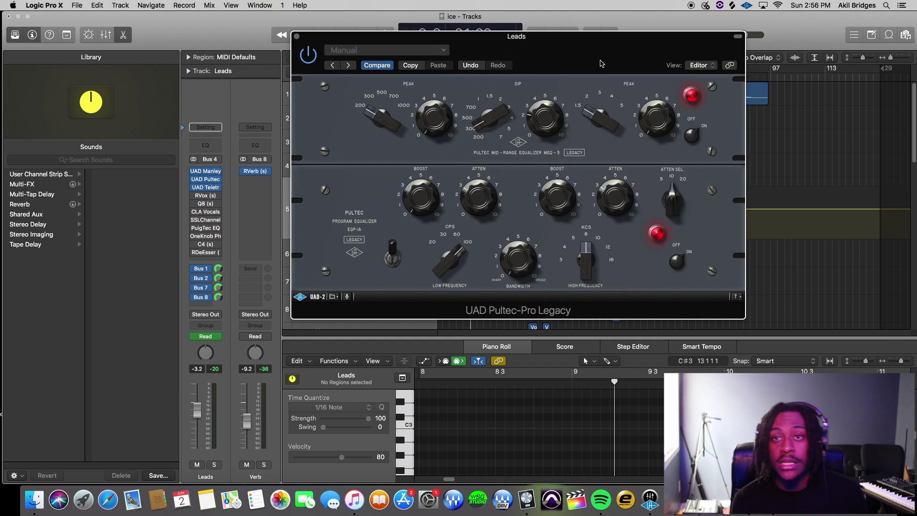